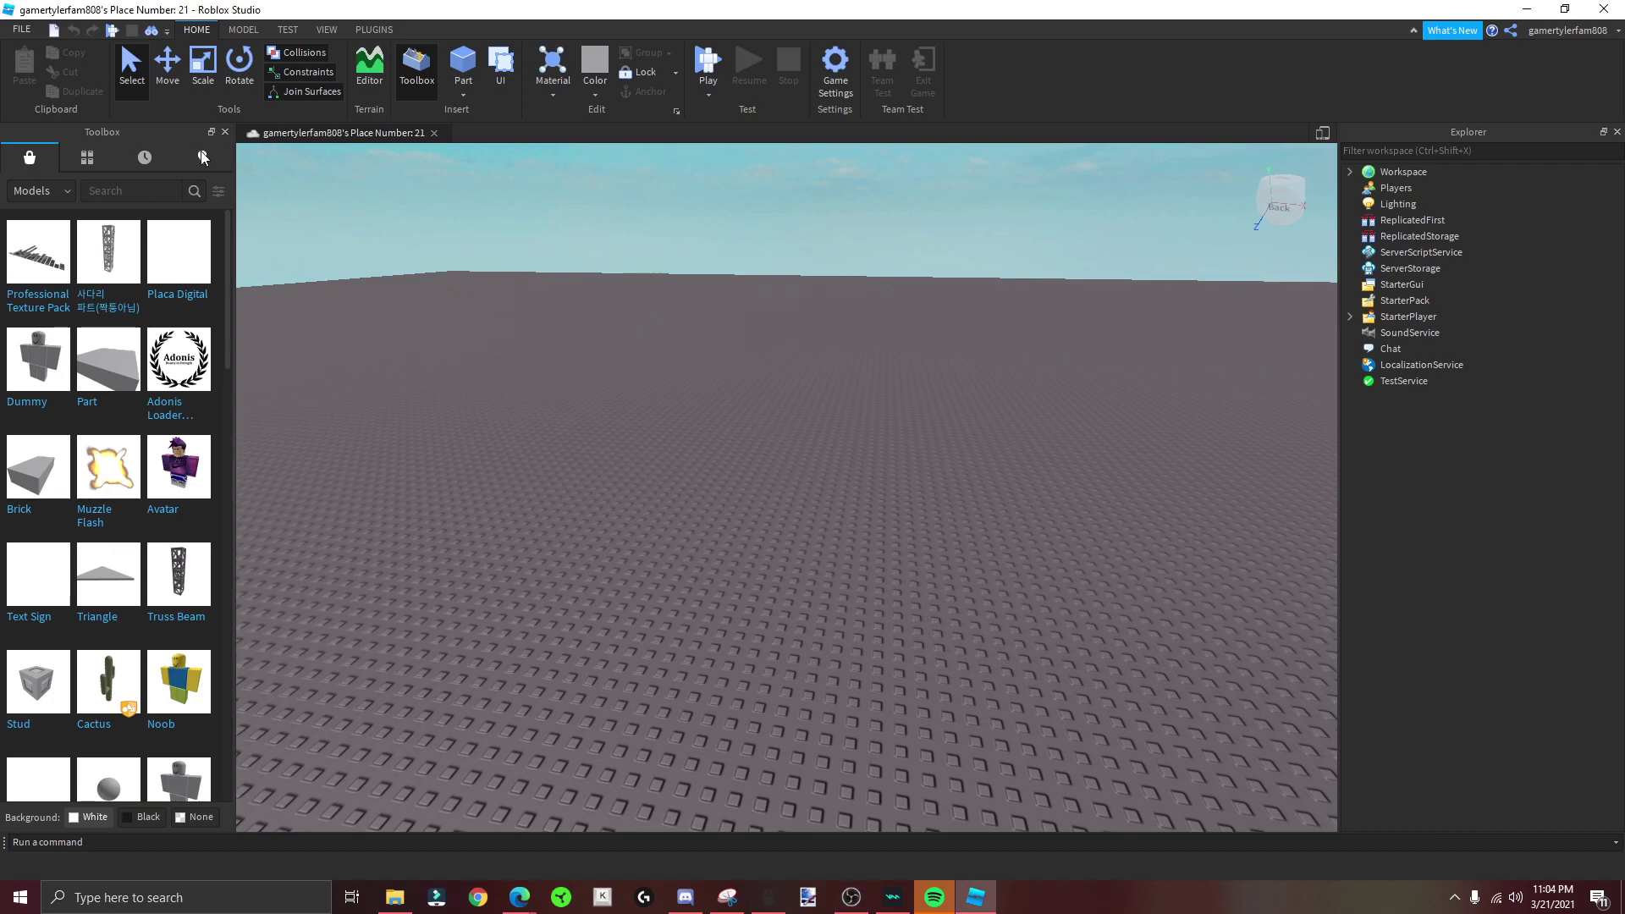
Step: Search the toolbox models for "Donation Board" and insert the board whose title starts with "[New] Donation" into the place
{"action": "left_click", "coordinate": [154, 193]}
{"action": "type", "text": "Donation"}
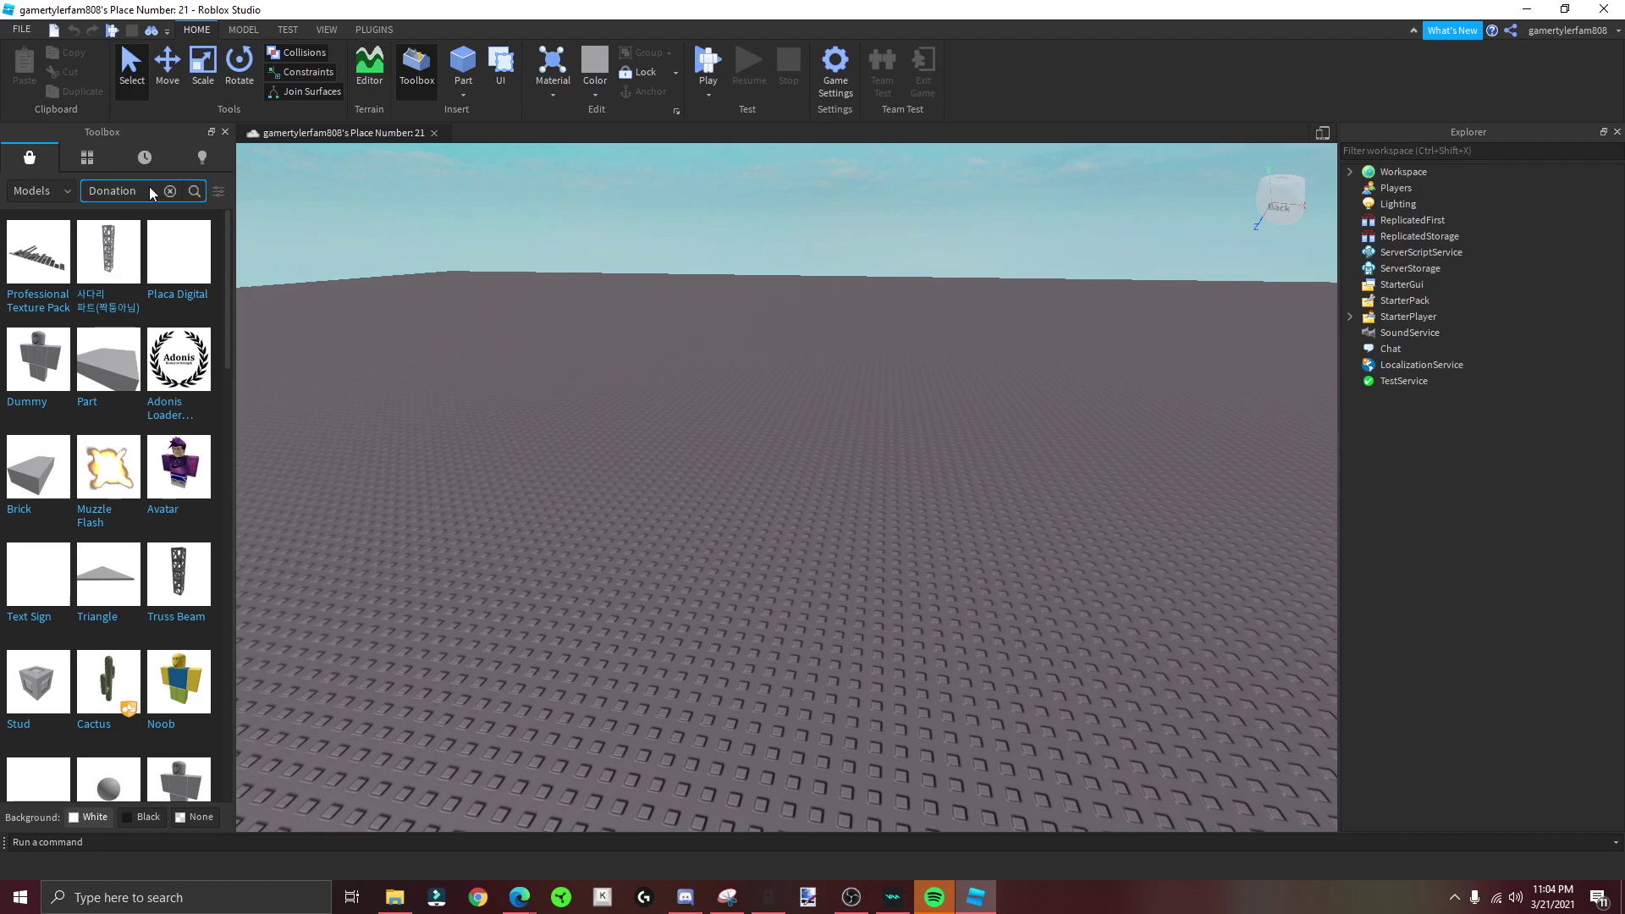
{"action": "type", "text": " Board"}
{"action": "key", "text": "Return"}
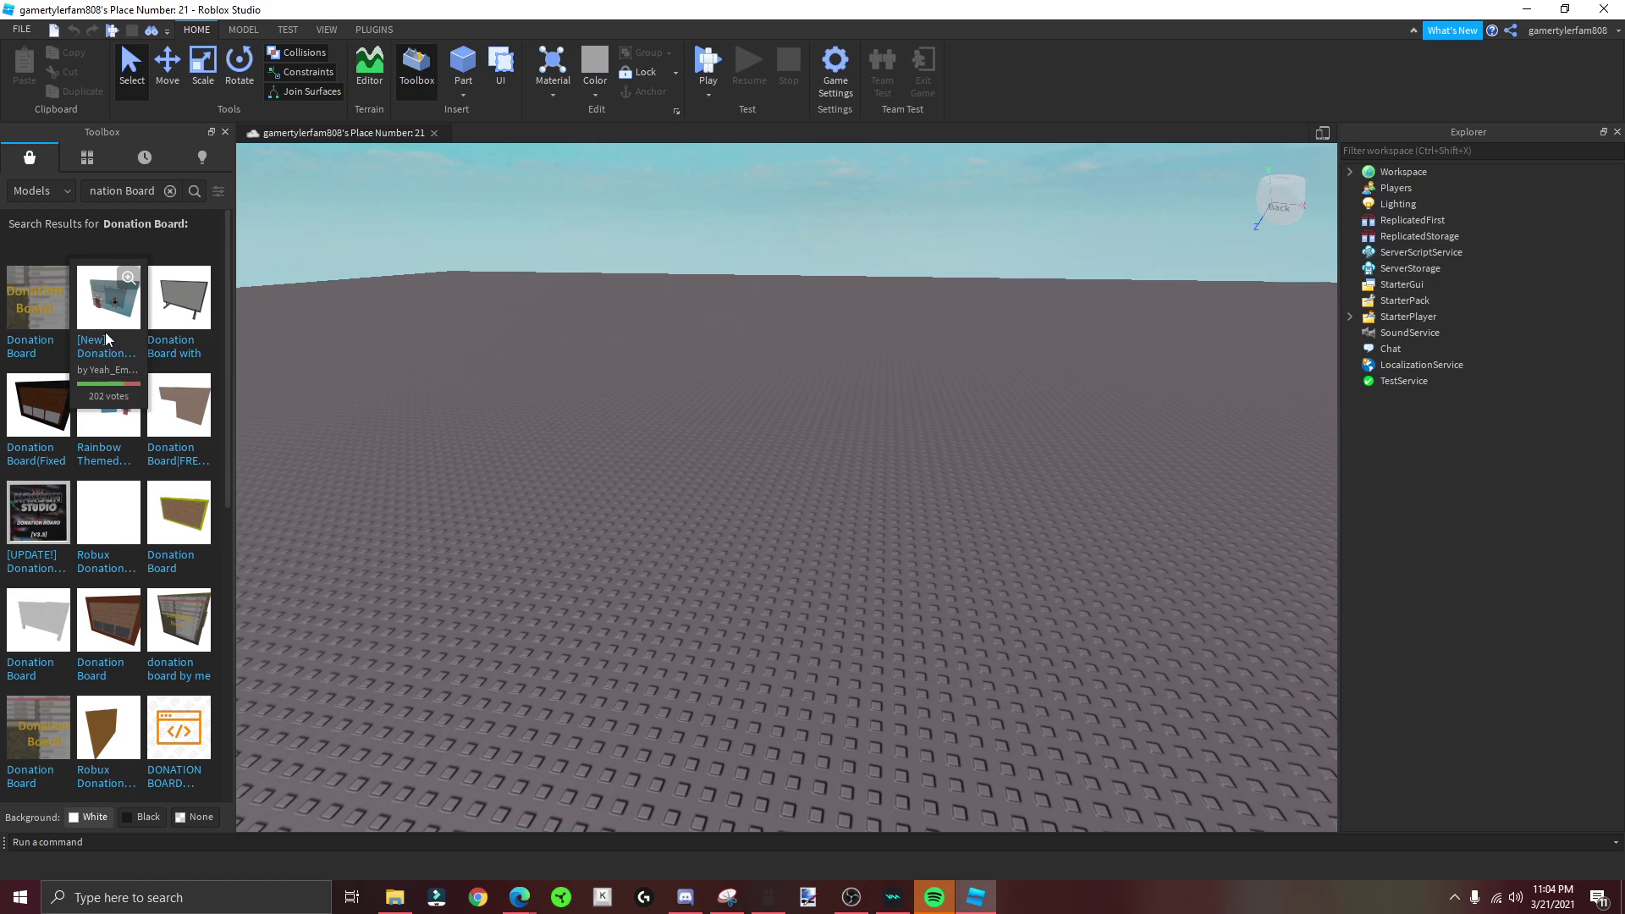
{"action": "left_click", "coordinate": [104, 332]}
{"action": "right_click_drag", "start_coordinate": [601, 427], "coordinate": [600, 426]}
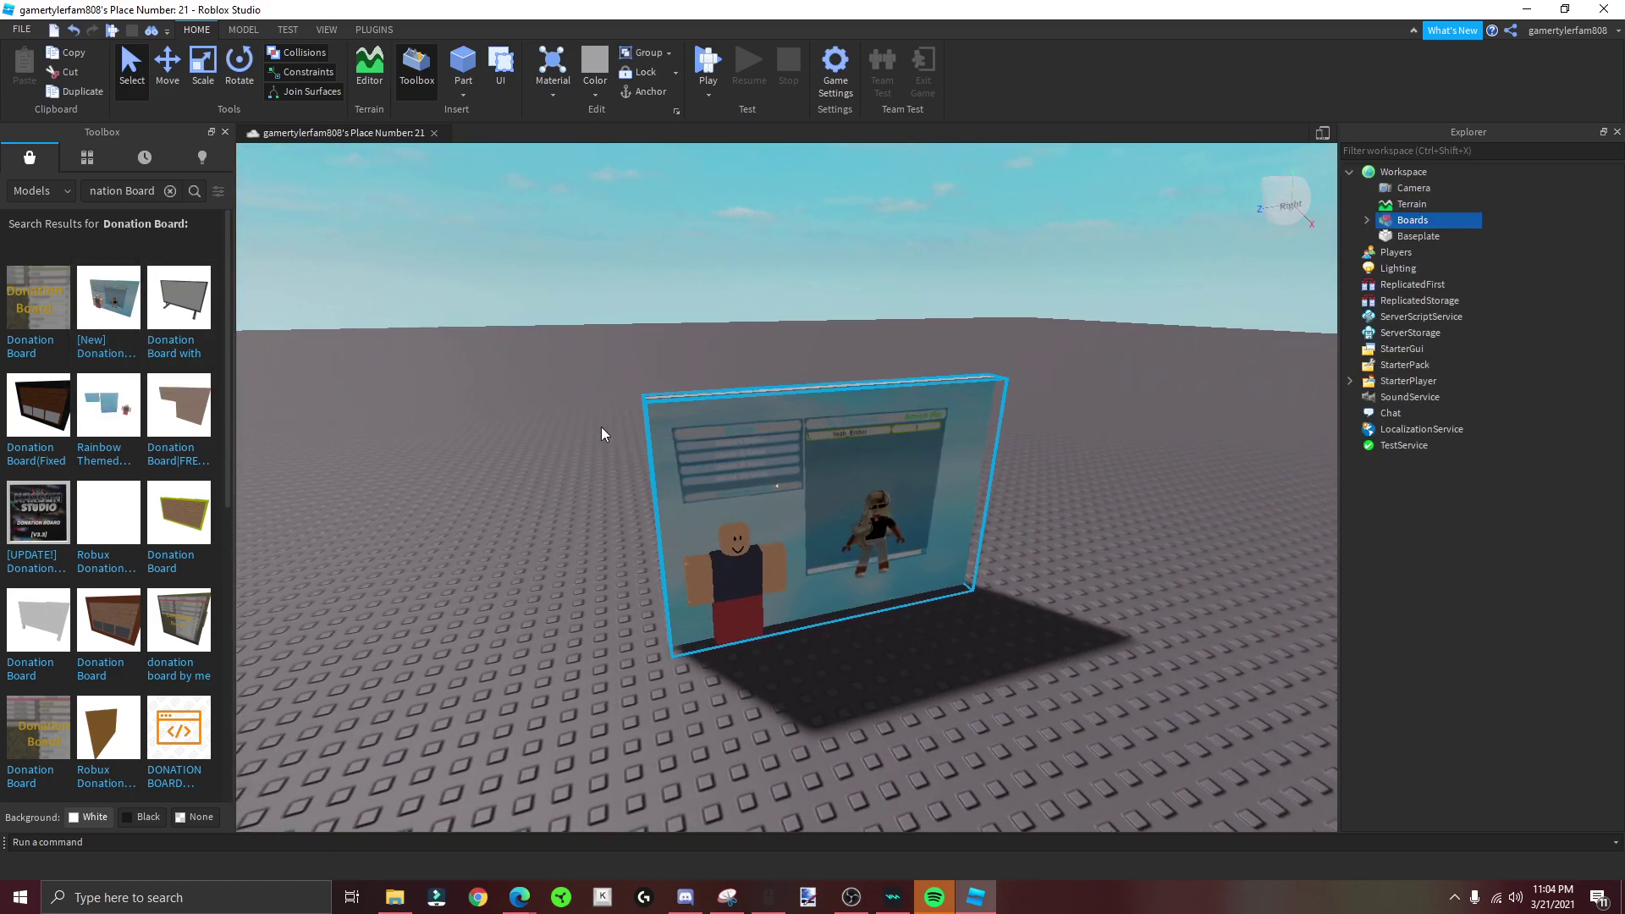
Step: Delete the REMOVETHISPART object from the Boards model
{"action": "scroll", "coordinate": [601, 427], "scroll_direction": "up", "scroll_amount": 2}
{"action": "left_click", "coordinate": [1150, 455]}
{"action": "left_click", "coordinate": [1411, 220]}
{"action": "left_click", "coordinate": [1366, 220]}
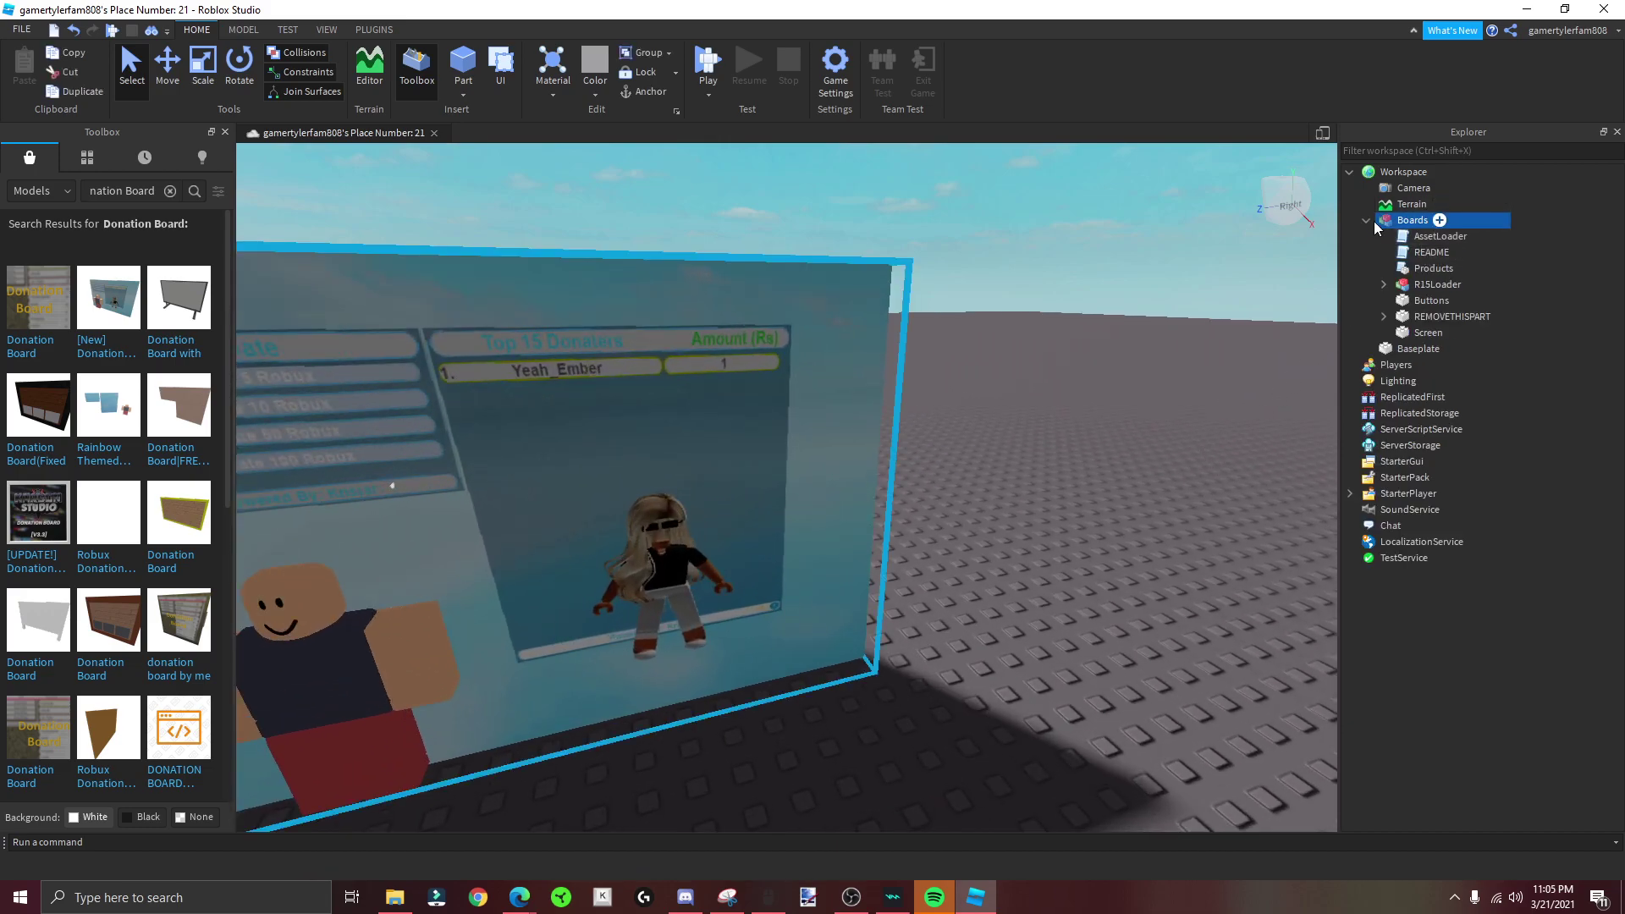
{"action": "left_click", "coordinate": [1421, 318]}
{"action": "key", "text": "Delete"}
{"action": "double_click", "coordinate": [1438, 236]}
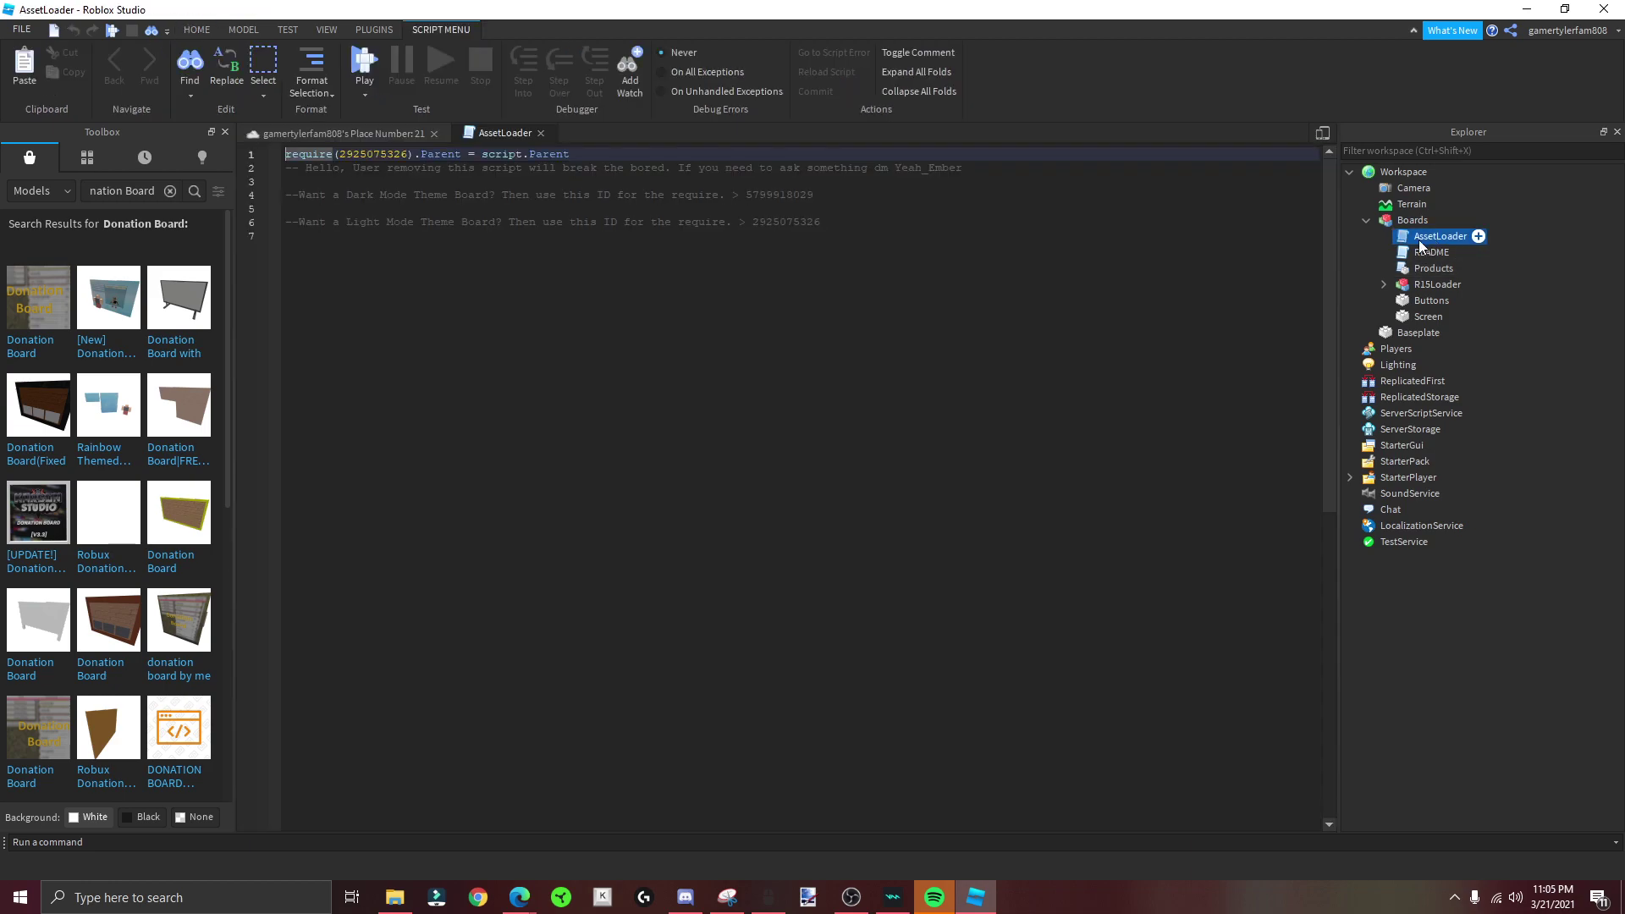
{"action": "double_click", "coordinate": [799, 196]}
{"action": "key", "text": "ctrl+c"}
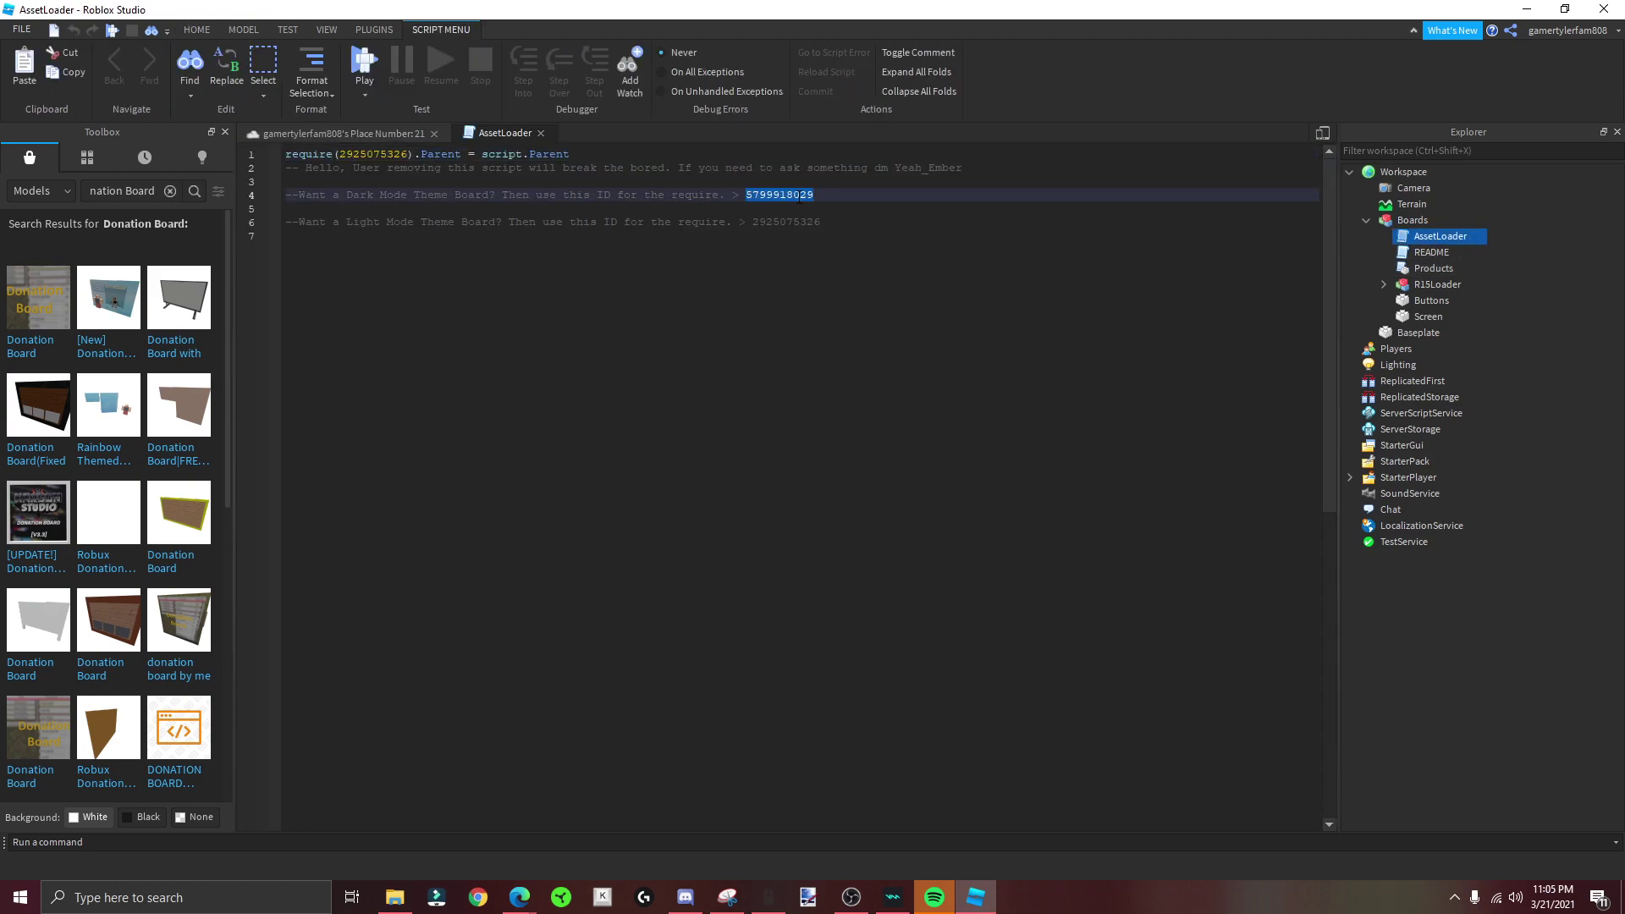
{"action": "double_click", "coordinate": [369, 154]}
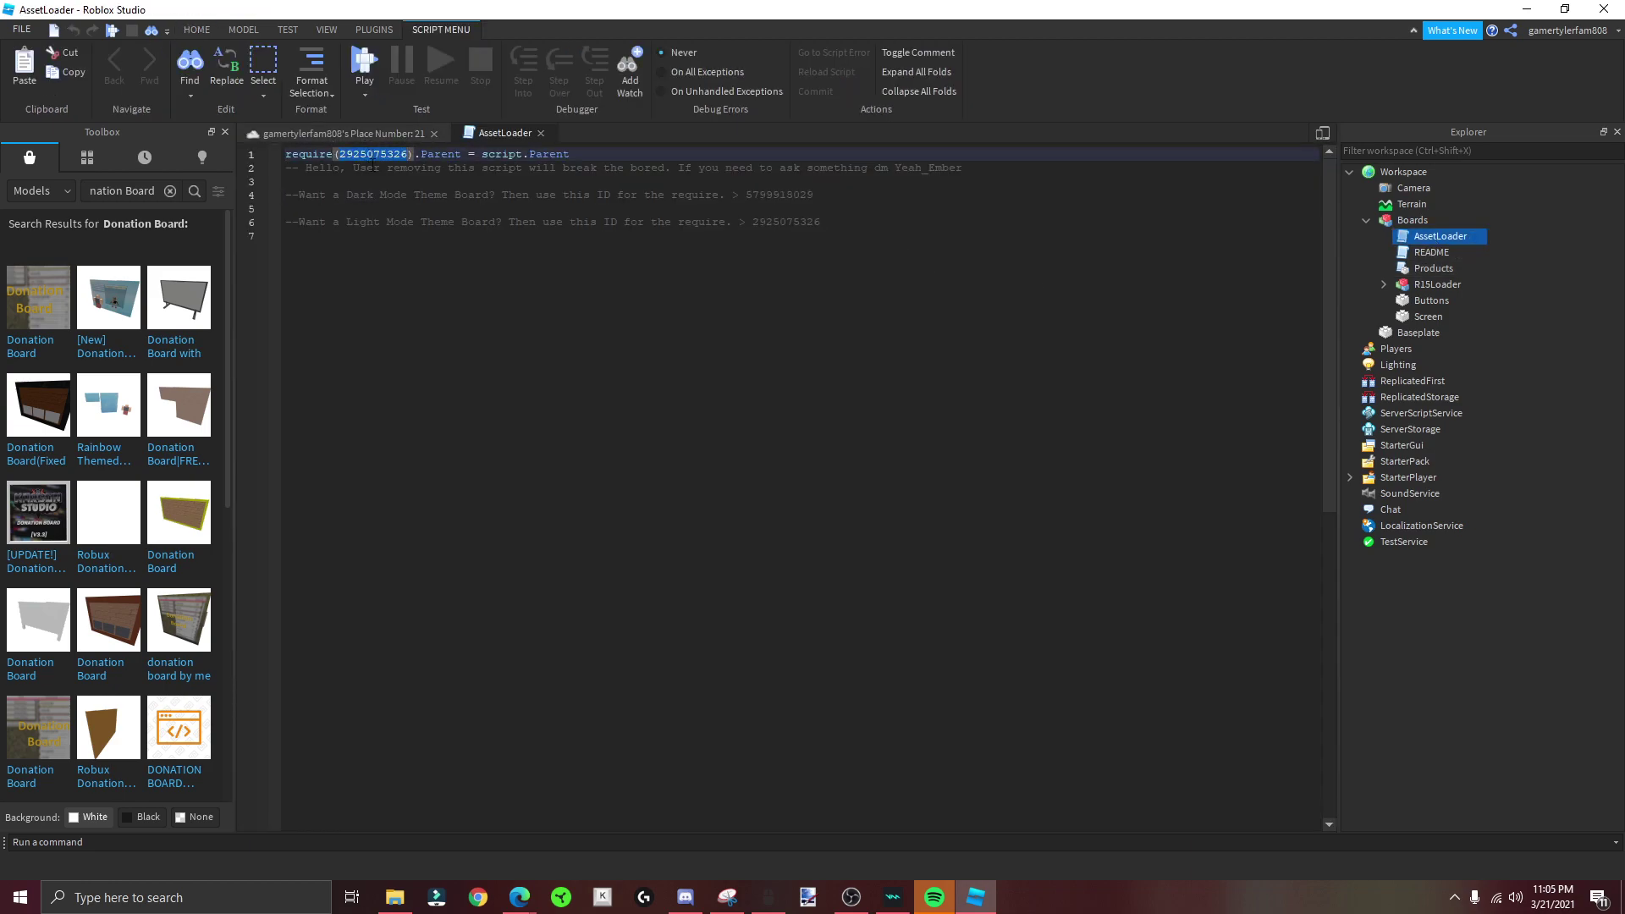
{"action": "key", "text": "BackSpace"}
{"action": "key", "text": "ctrl+v"}
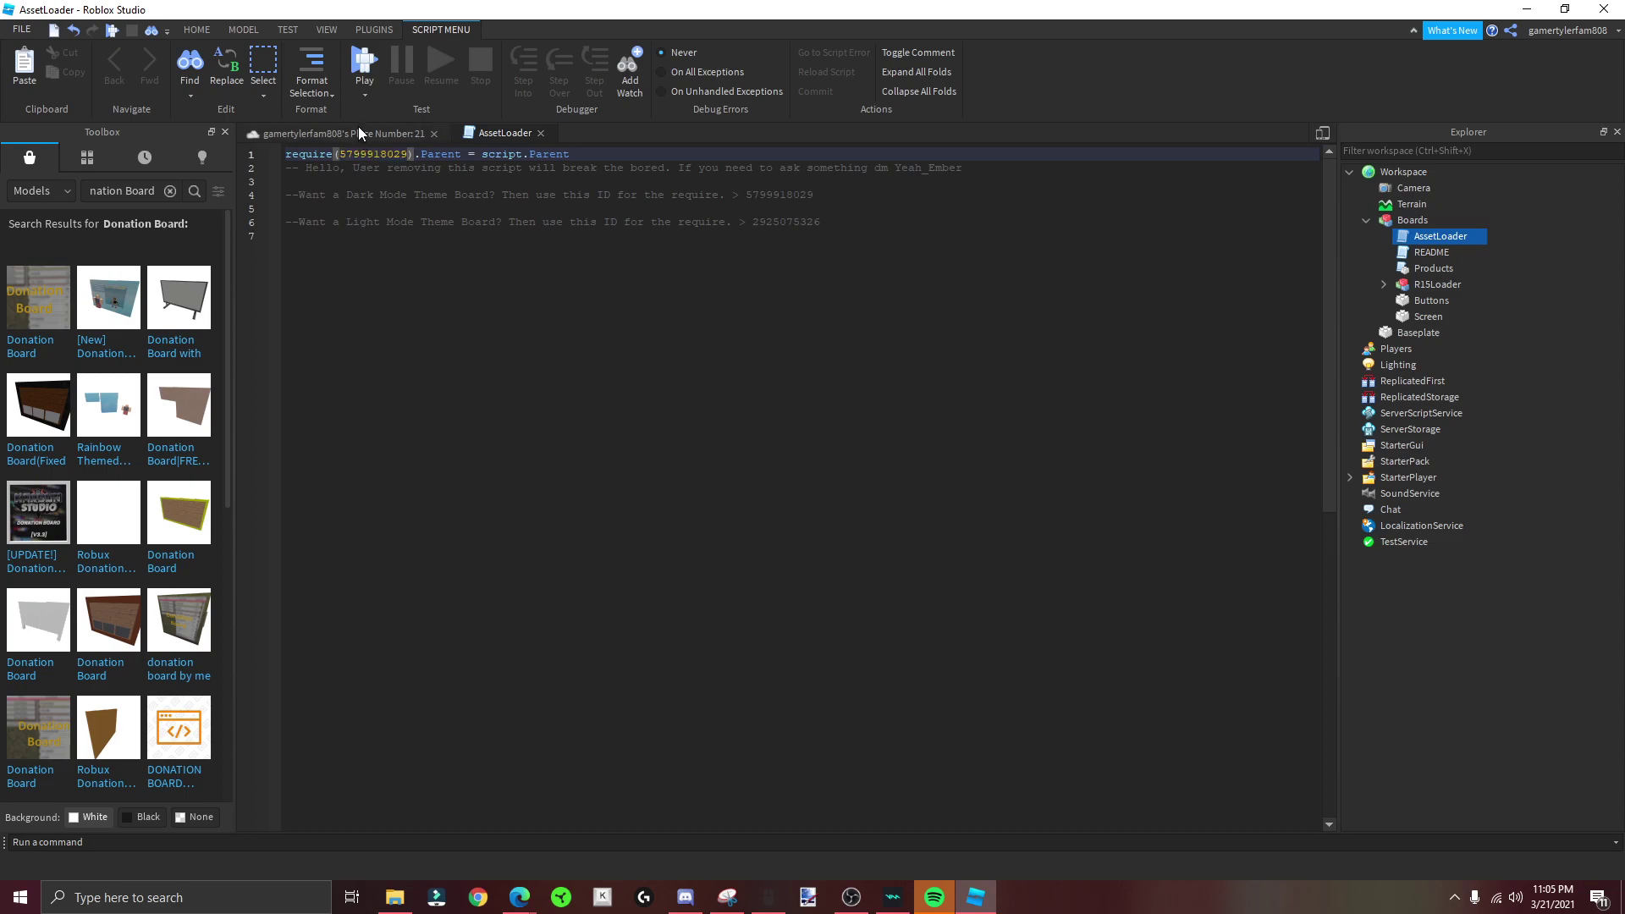
{"action": "left_click", "coordinate": [358, 132]}
Step: Open the Boards model's Products script, then switch to the Roblox website and open the developer products of Place Number: 21
{"action": "double_click", "coordinate": [1434, 268]}
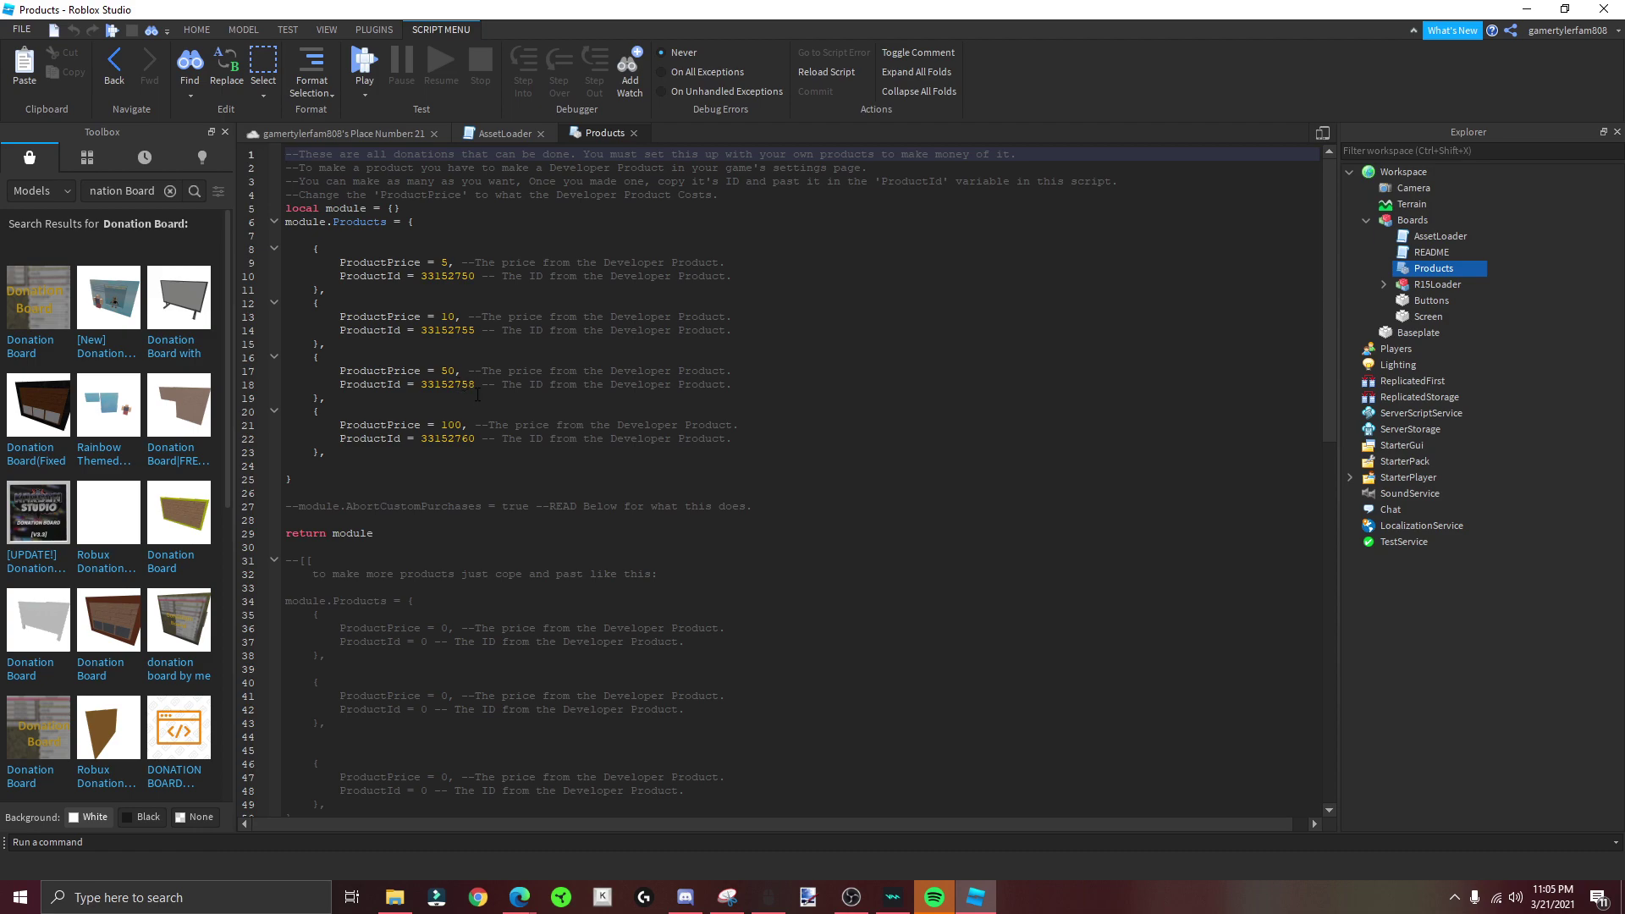
{"action": "left_click", "coordinate": [1525, 10]}
{"action": "left_click", "coordinate": [1039, 365]}
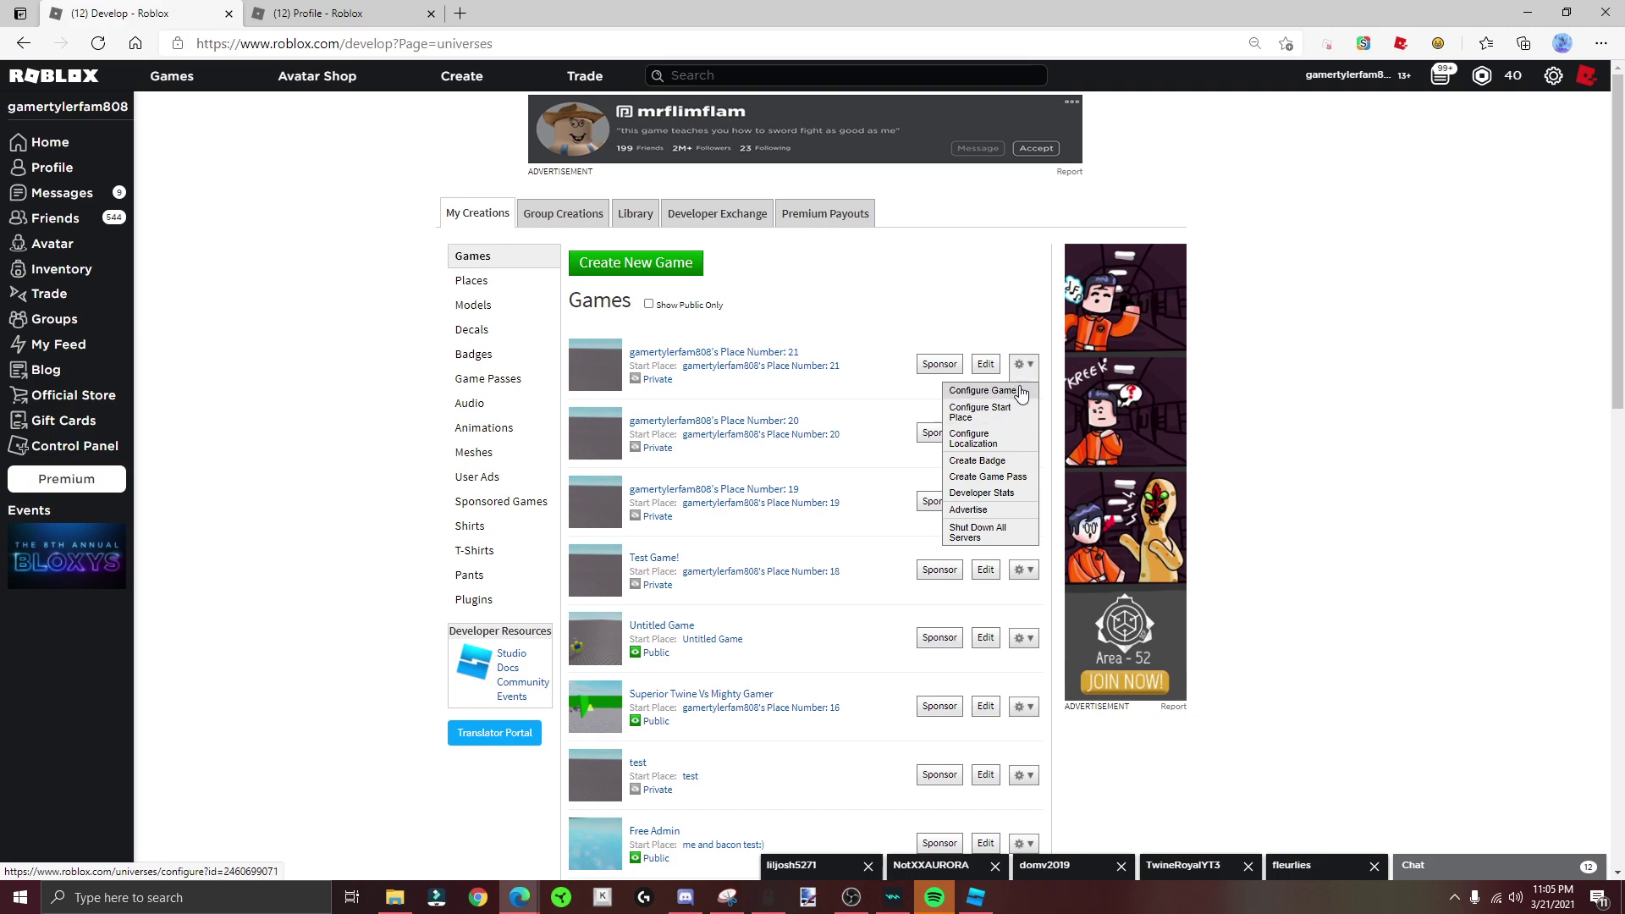
{"action": "left_click", "coordinate": [997, 415]}
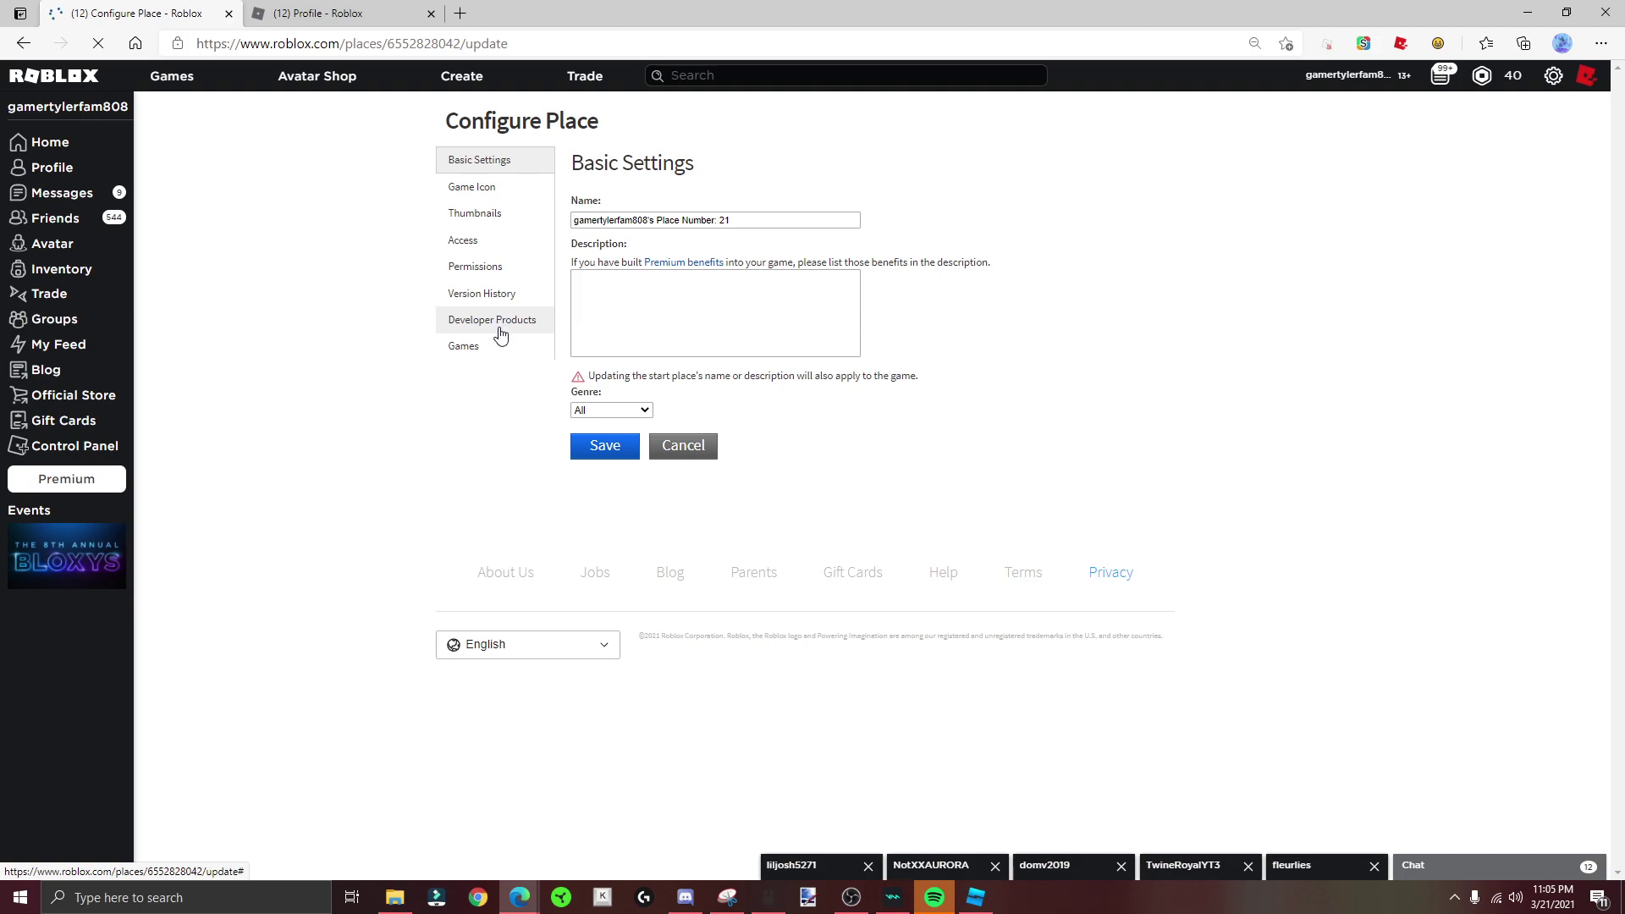
{"action": "left_click", "coordinate": [499, 323]}
Step: Create a developer product named "5 Donation" with the description "5 Donation" and a price of 5 Robux
{"action": "left_click", "coordinate": [783, 163]}
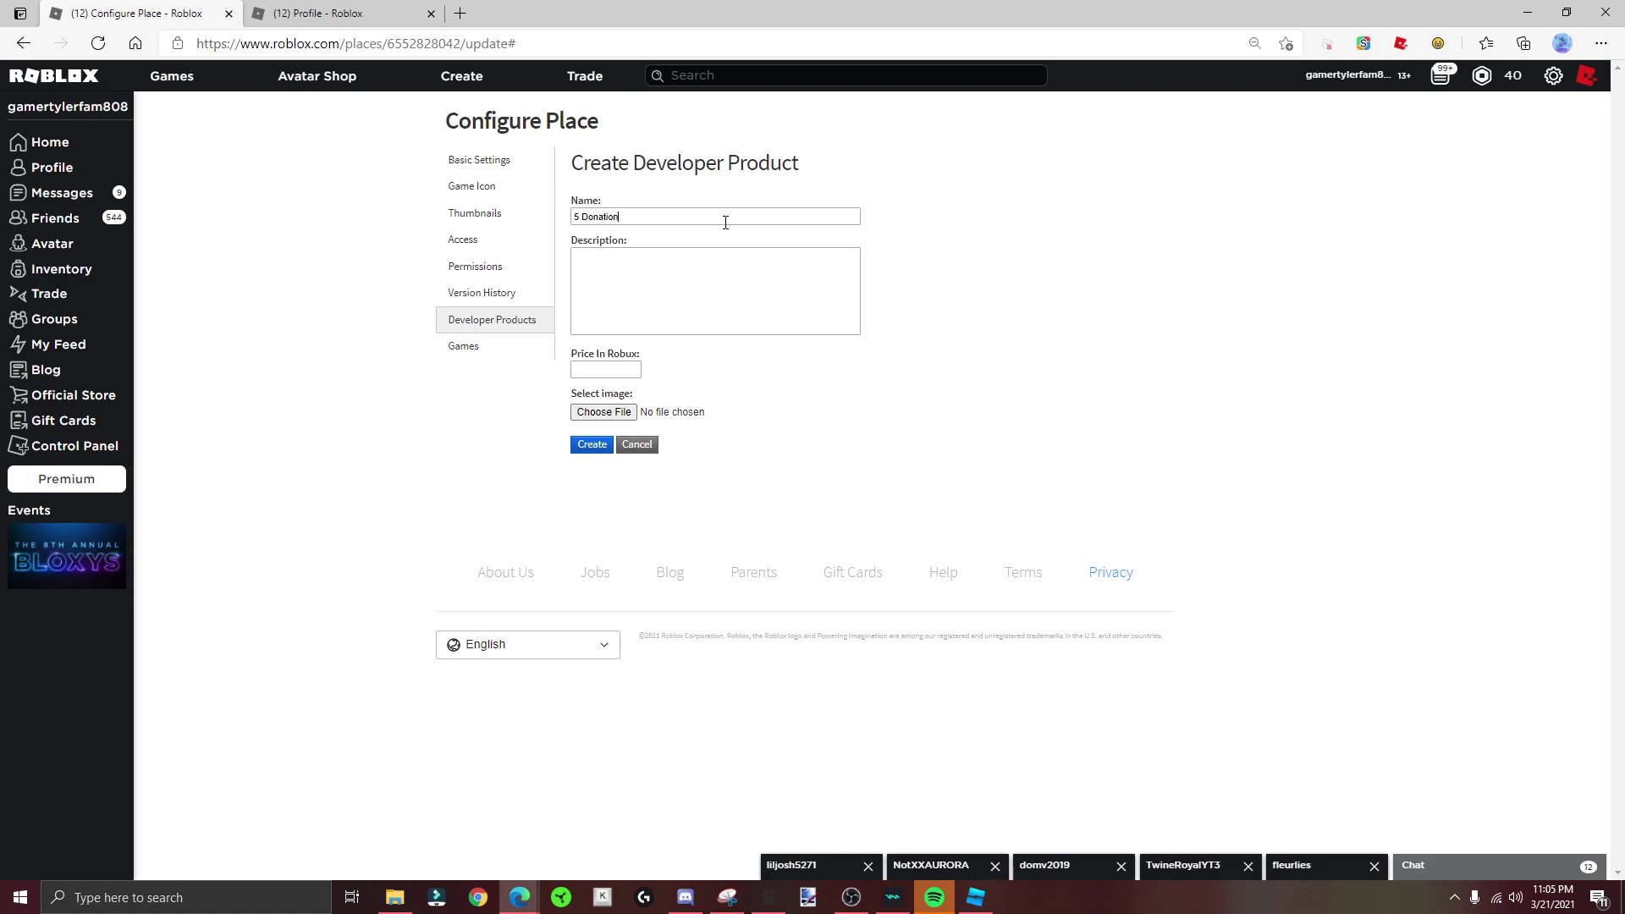
{"action": "left_click_drag", "start_coordinate": [618, 213], "coordinate": [587, 214]}
{"action": "left_click", "coordinate": [644, 264]}
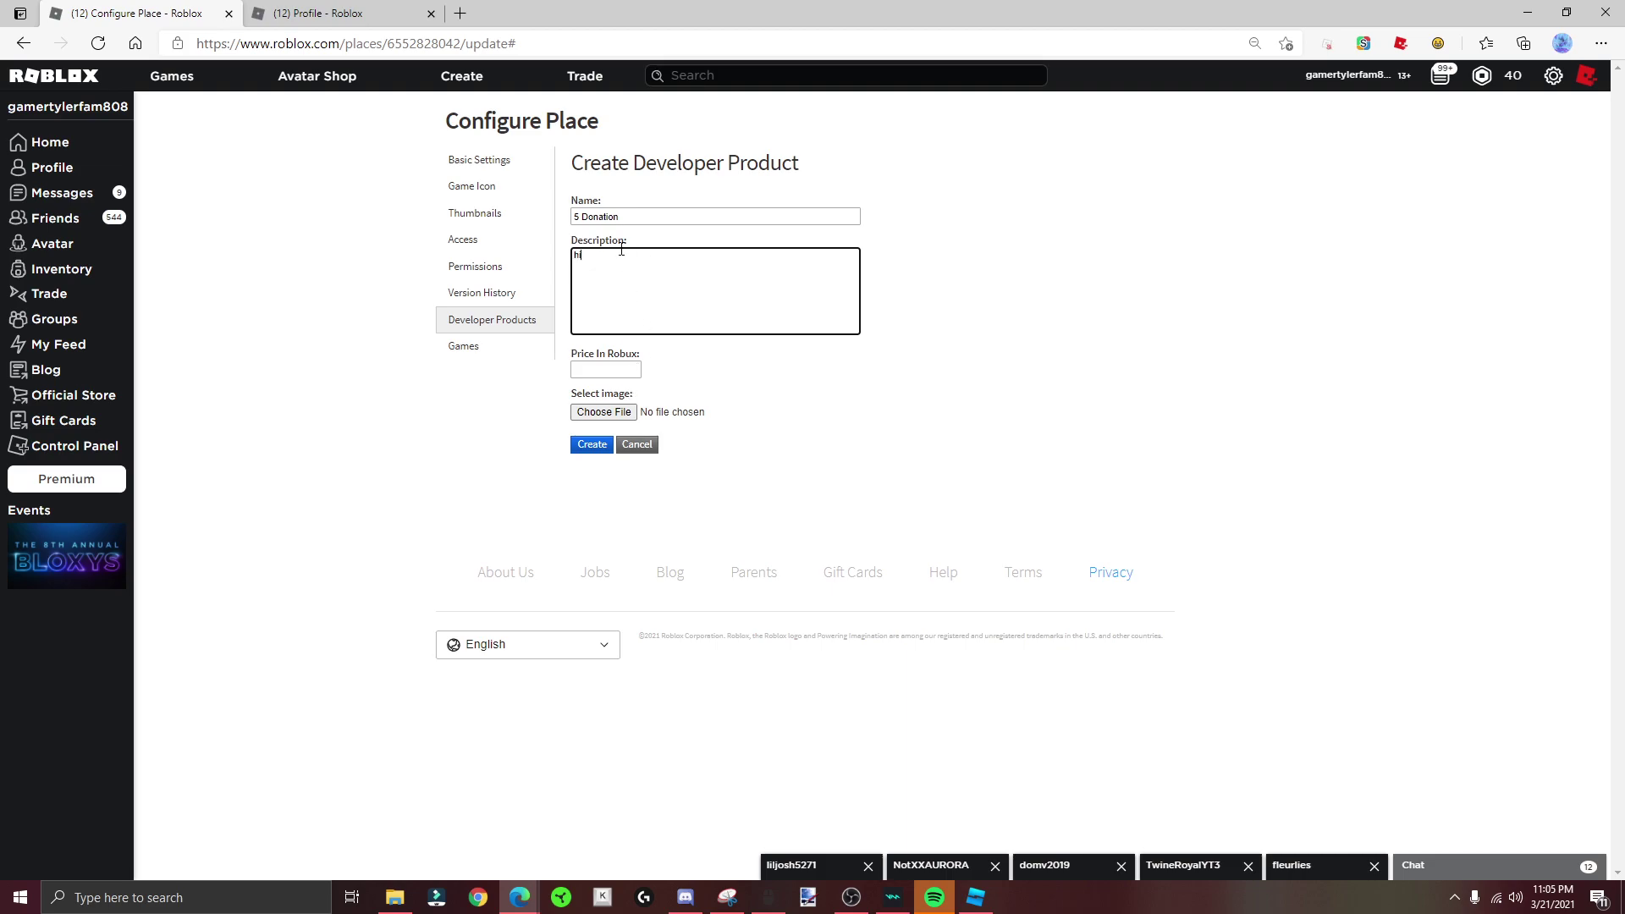
{"action": "key", "text": "BackSpace"}
{"action": "left_click", "coordinate": [589, 215]}
{"action": "key", "text": "ctrl+a"}
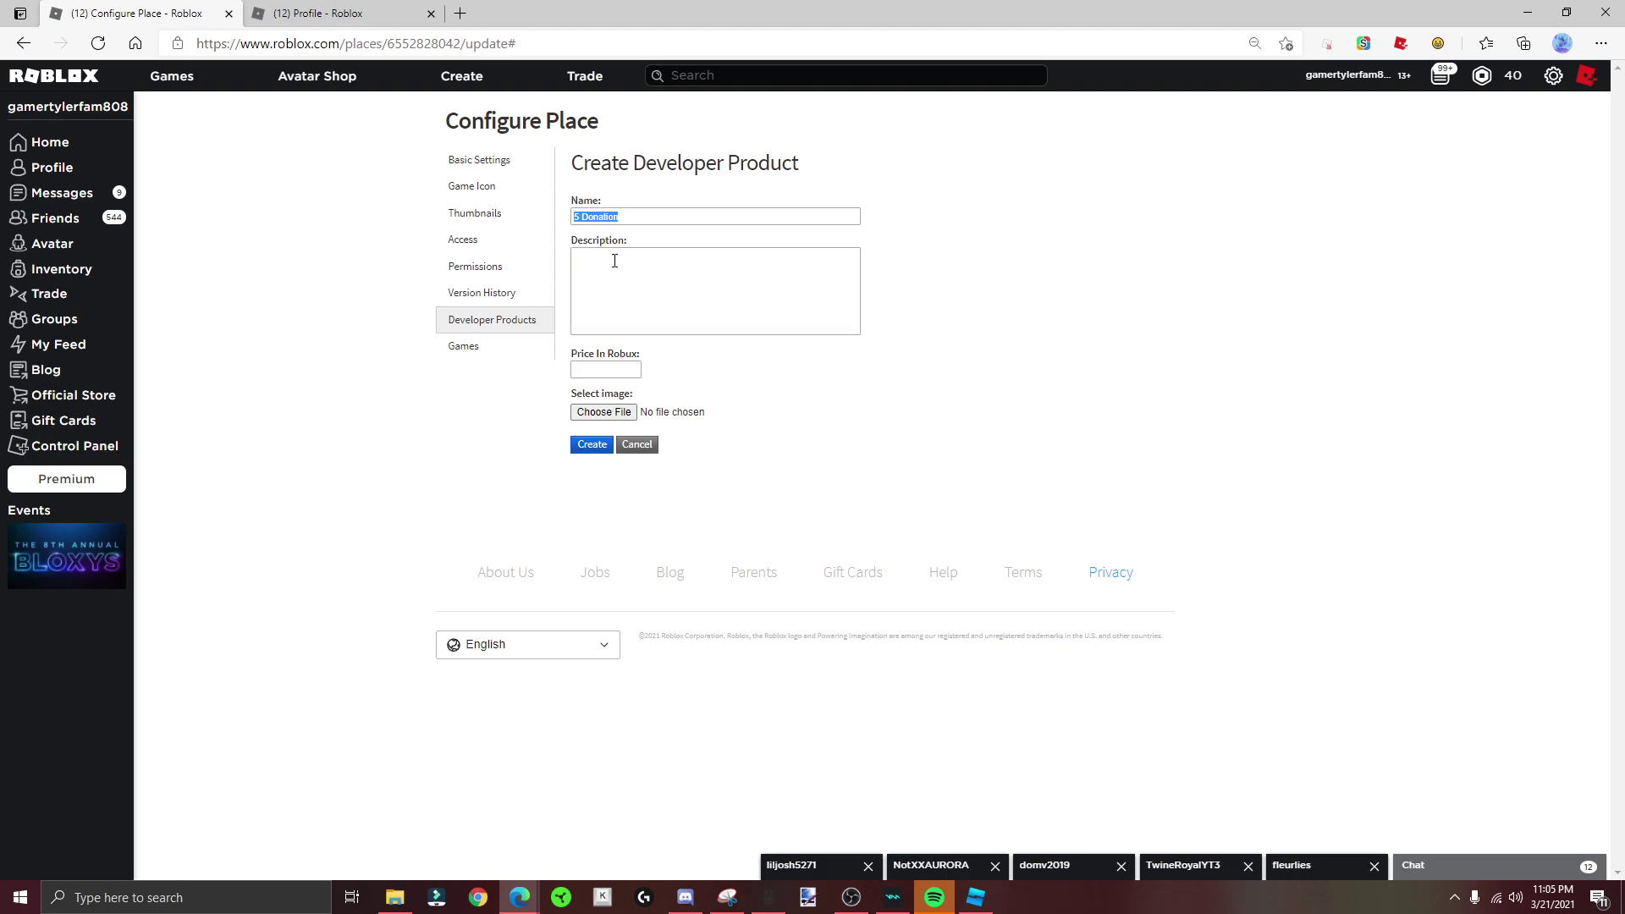
{"action": "left_click", "coordinate": [633, 271]}
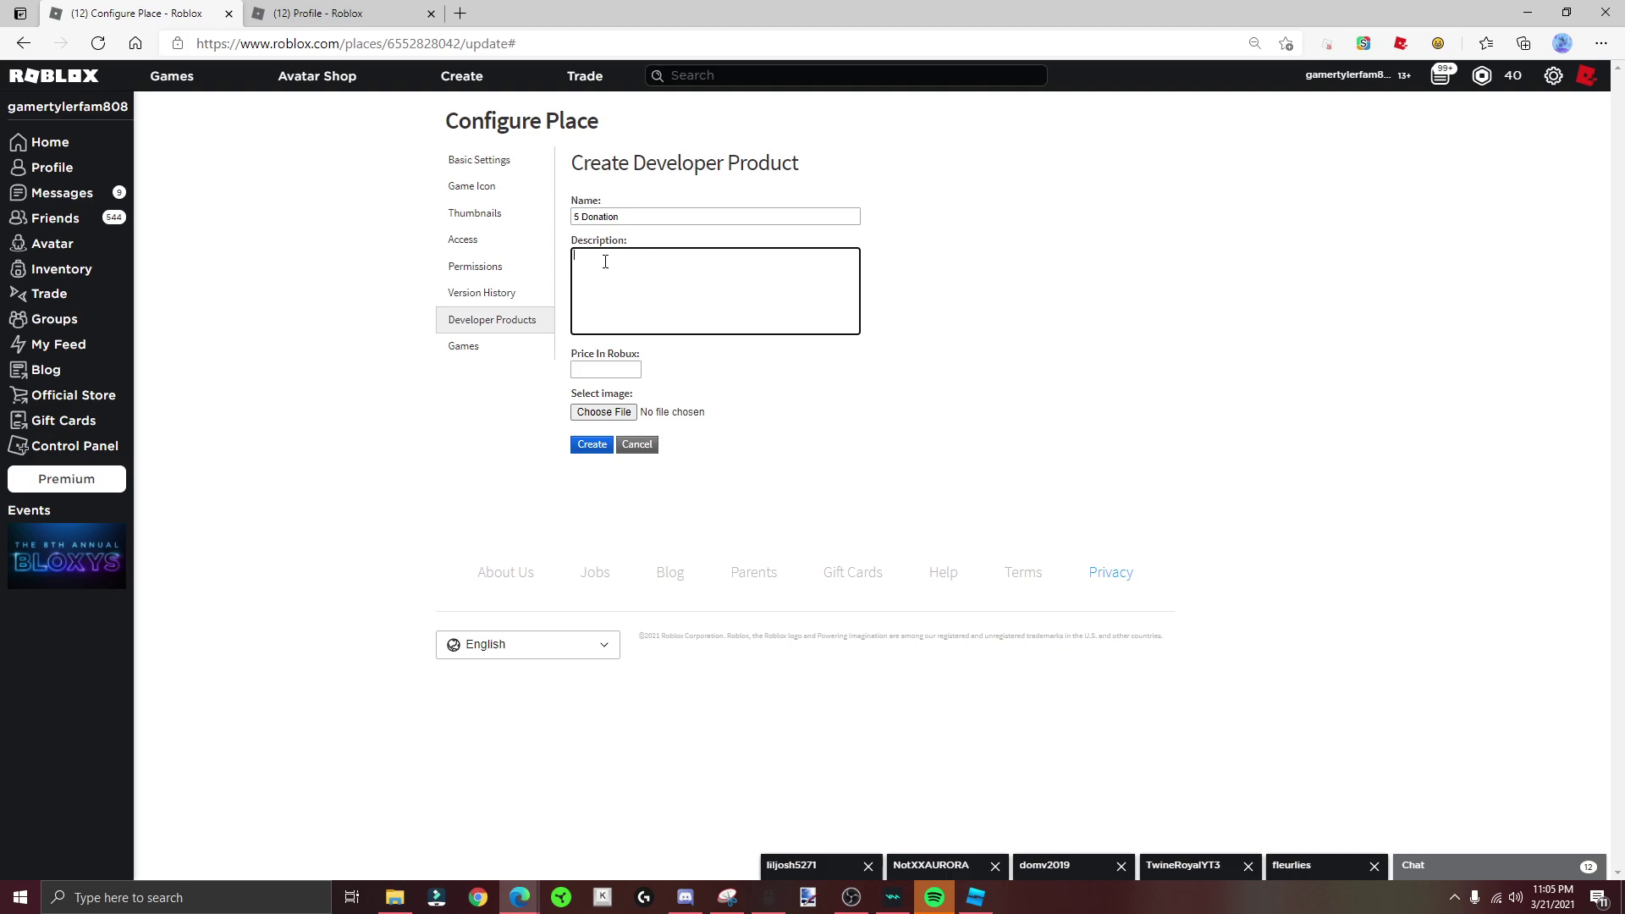
{"action": "type", "text": "5 Donation"}
{"action": "left_click", "coordinate": [613, 367]}
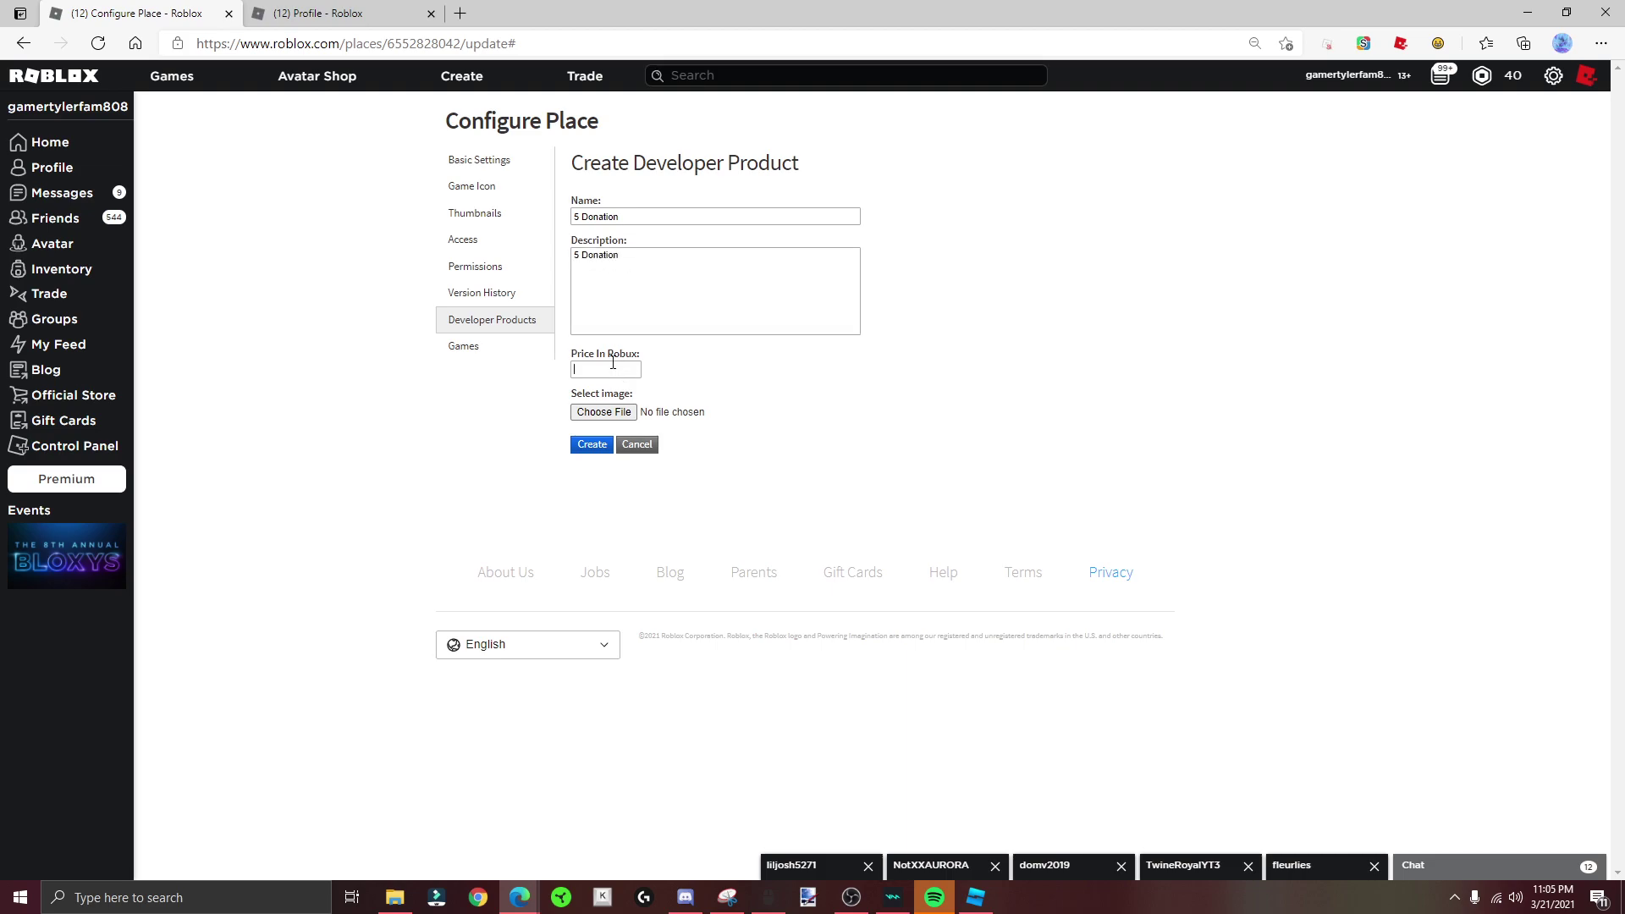
{"action": "left_click", "coordinate": [593, 444]}
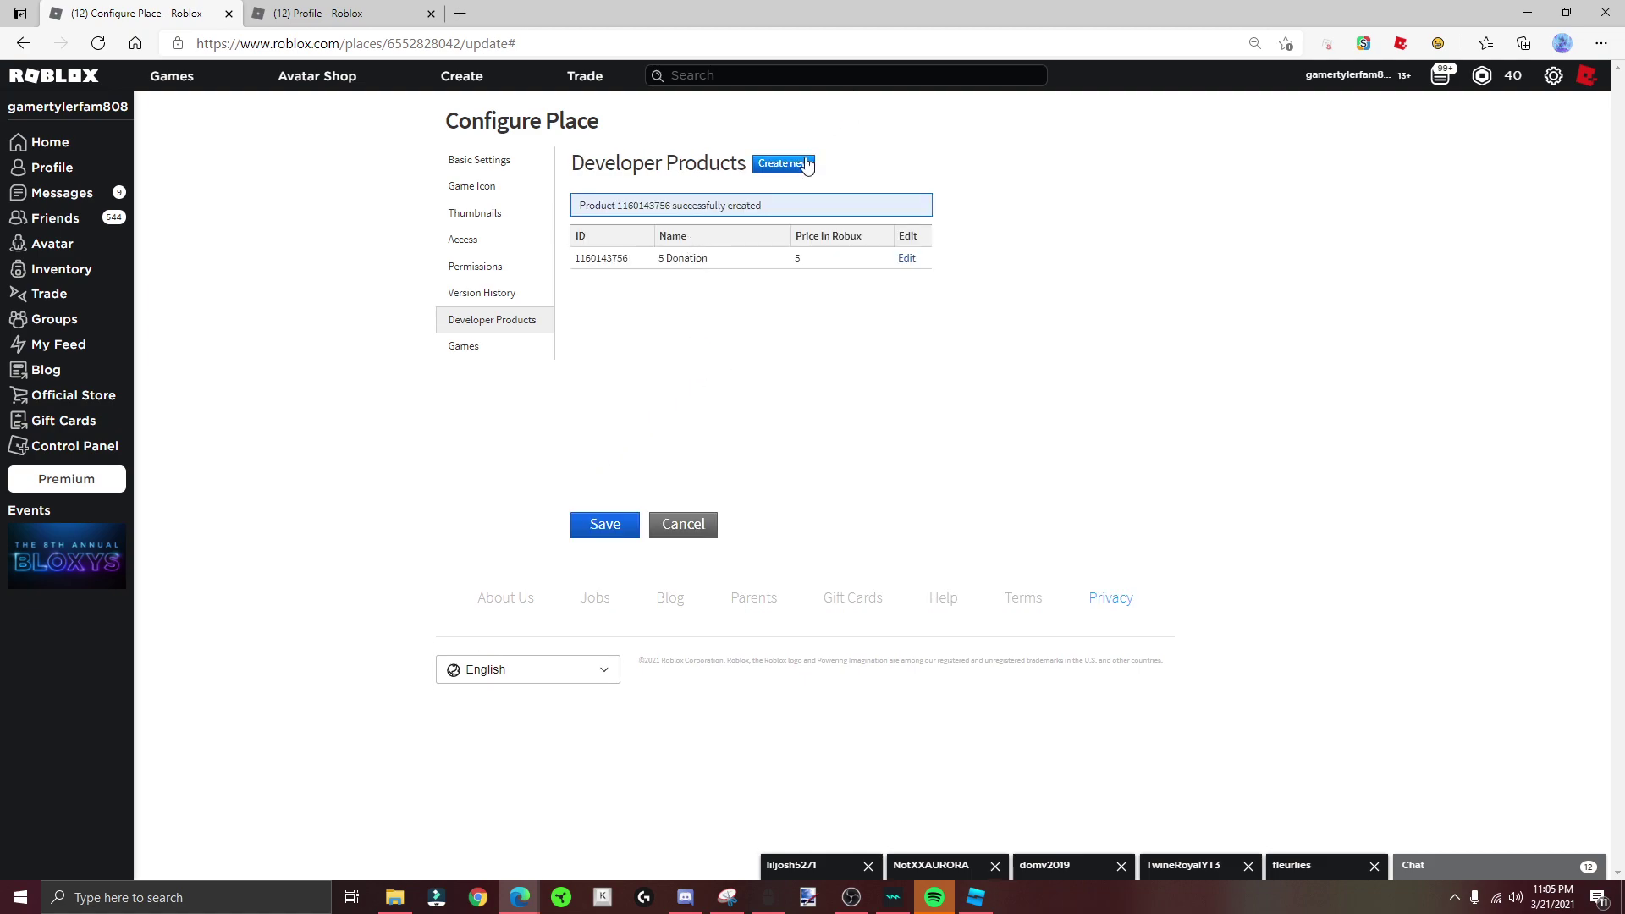
Step: Create a developer product named "10 Donation" with the description "10 Donation" and a price of 10 Robux
{"action": "left_click", "coordinate": [779, 162]}
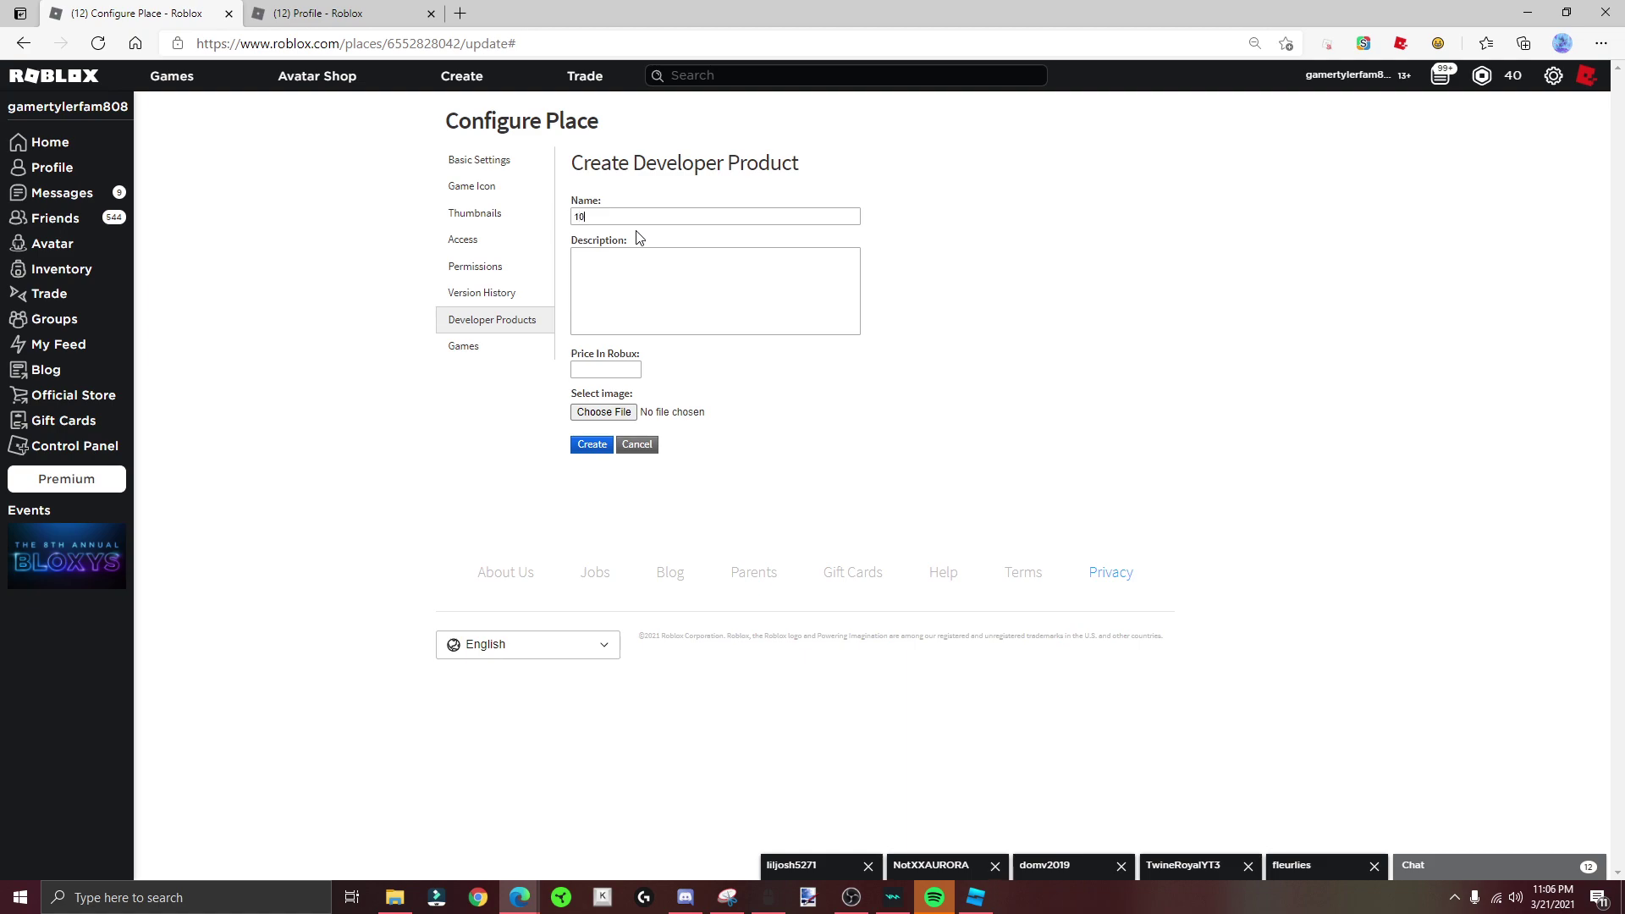
{"action": "type", "text": "10 Donation"}
{"action": "left_click", "coordinate": [628, 259]}
{"action": "type", "text": "10 "}
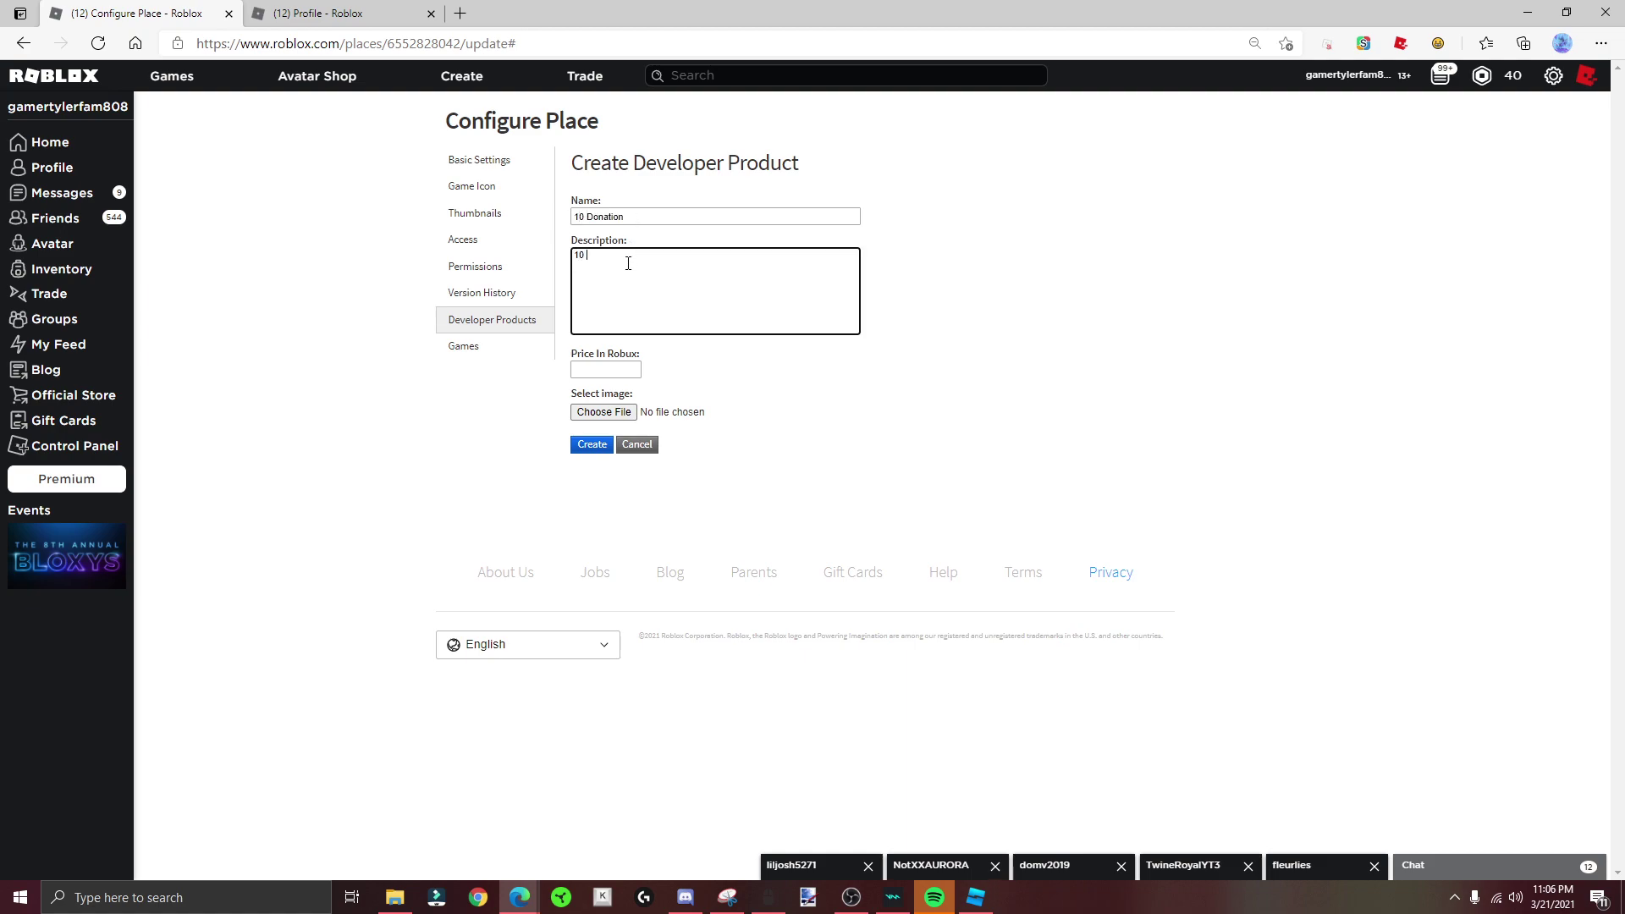
{"action": "type", "text": "Donation"}
{"action": "left_click", "coordinate": [619, 372]}
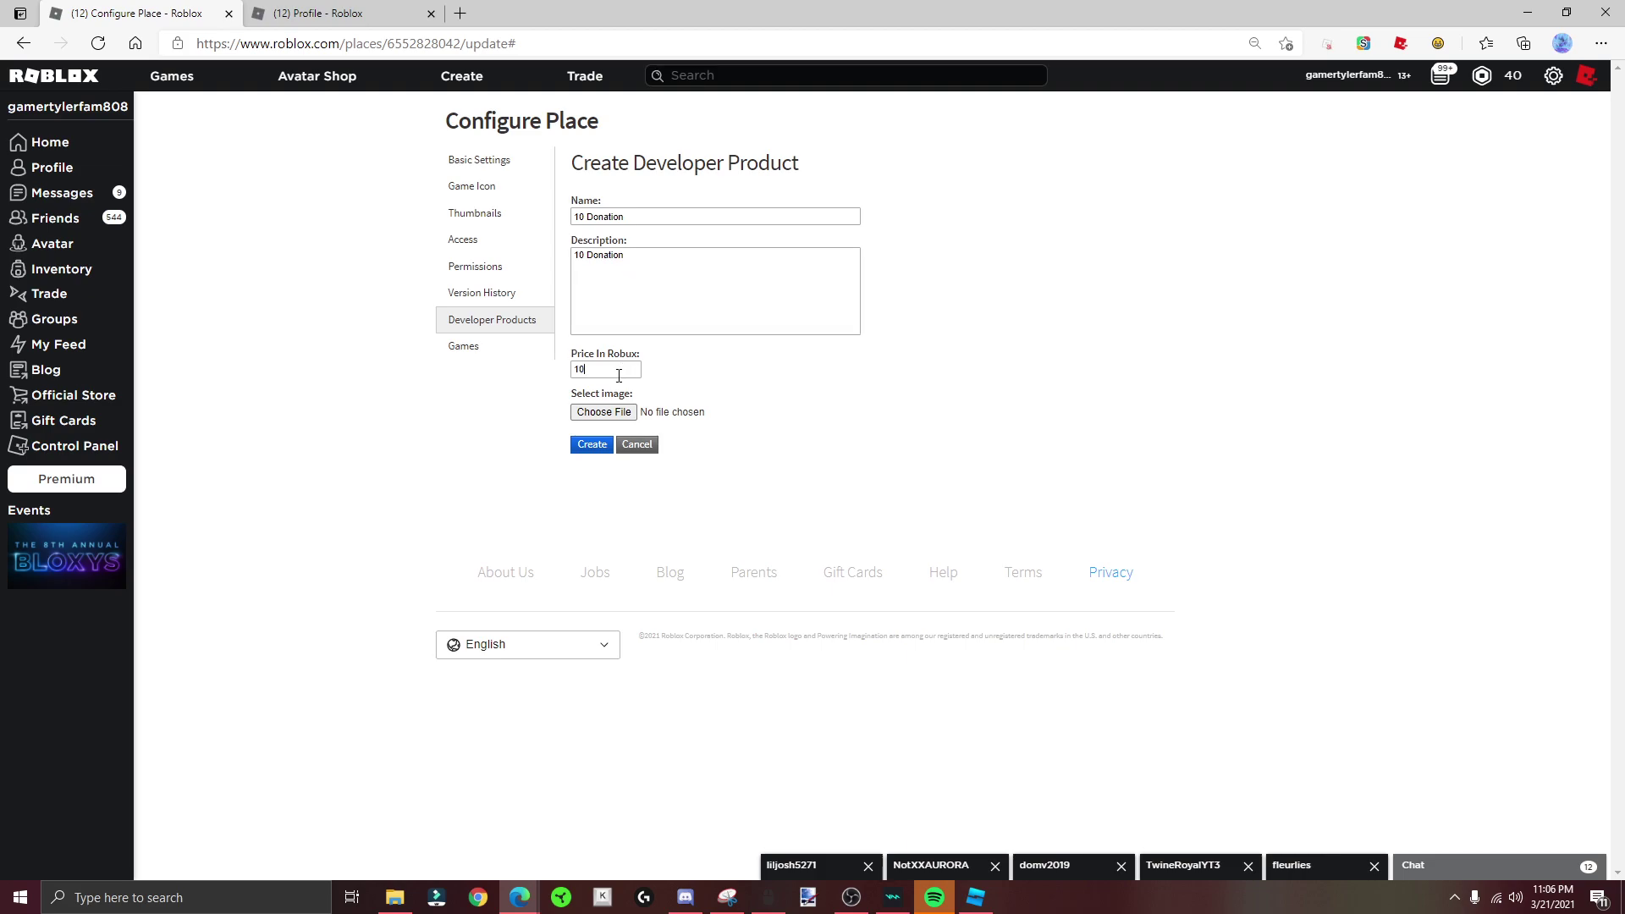
{"action": "left_click", "coordinate": [592, 446]}
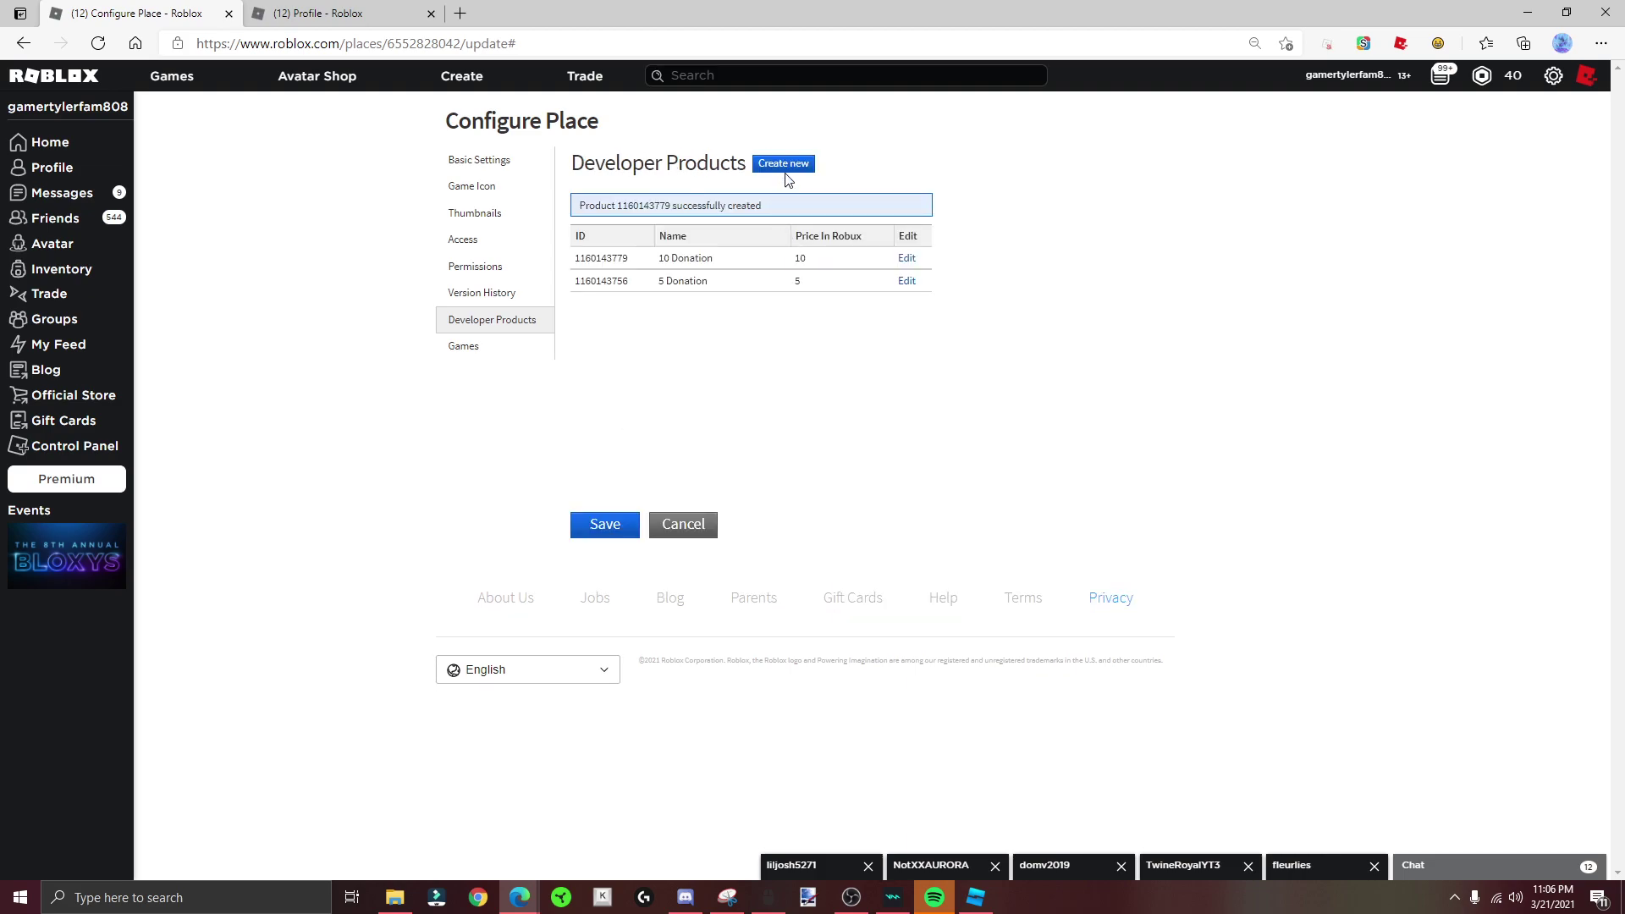
Step: Create a developer product named "50 Donation" with the description "50 Donation" and a price of 50 Robux
{"action": "left_click", "coordinate": [783, 165]}
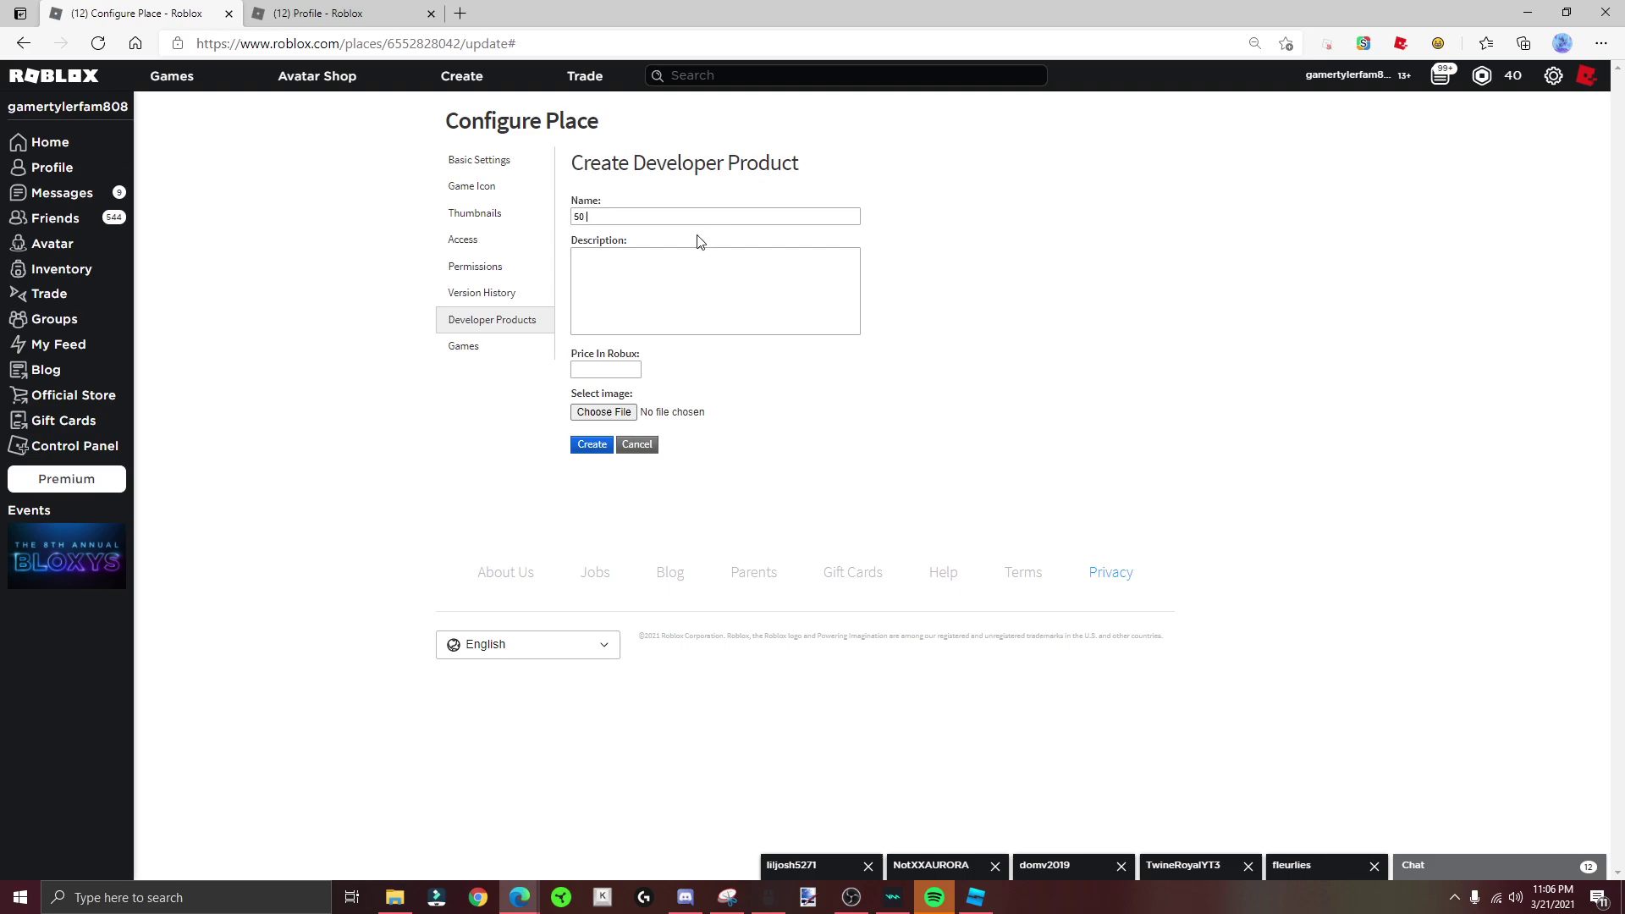
{"action": "type", "text": "50 Donation"}
{"action": "left_click", "coordinate": [660, 251]}
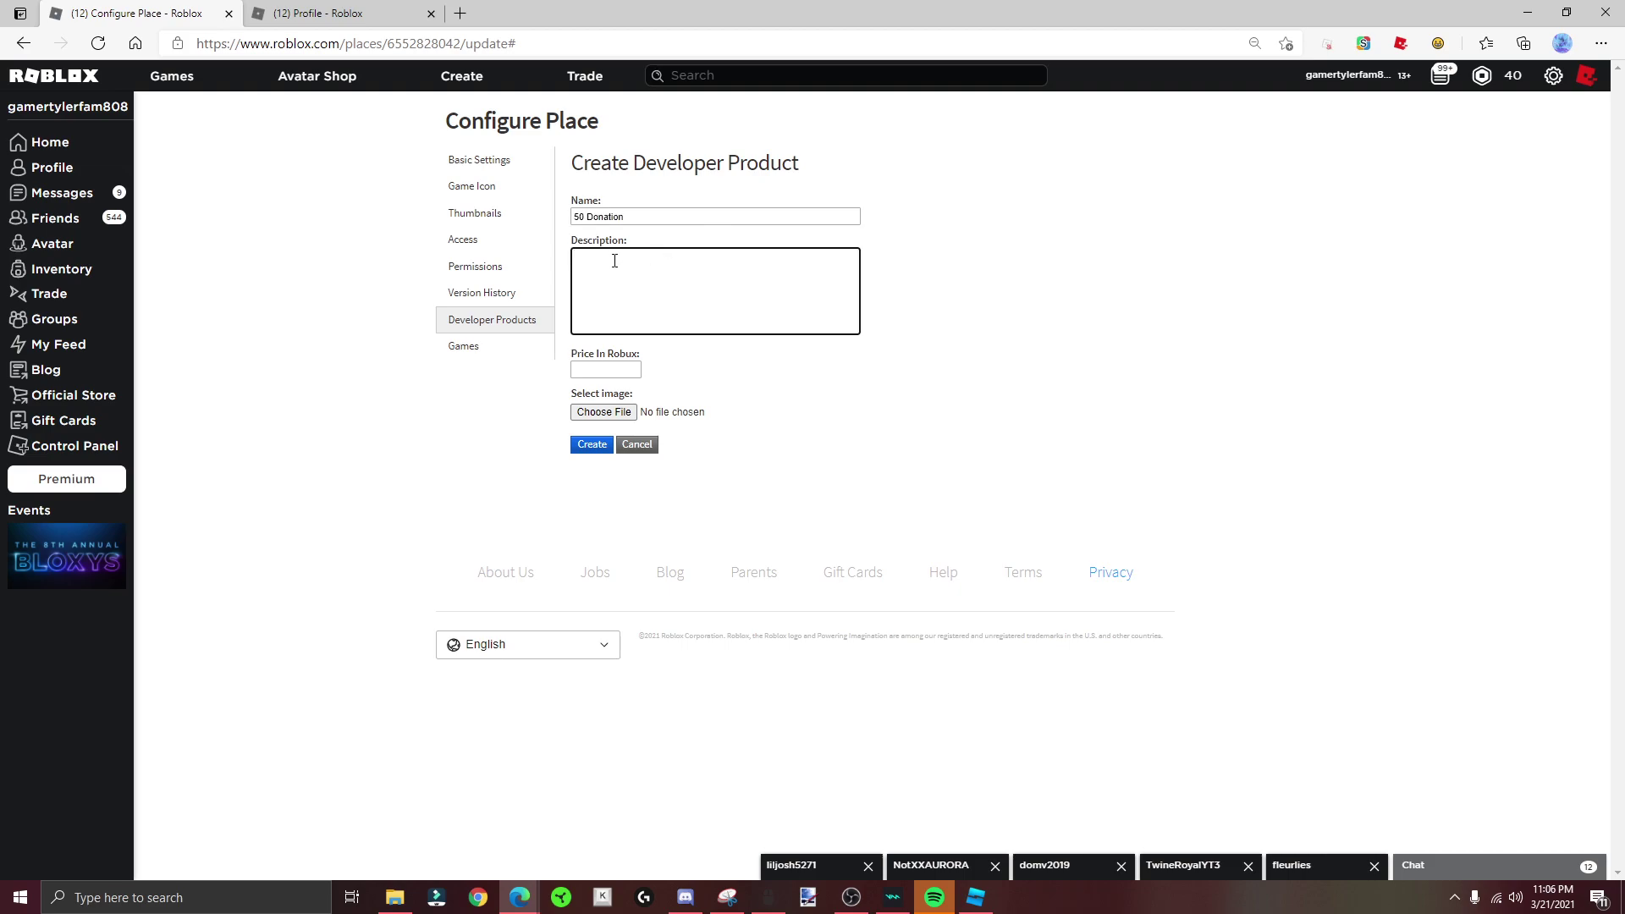
{"action": "type", "text": "50 Donation"}
{"action": "left_click", "coordinate": [611, 366]}
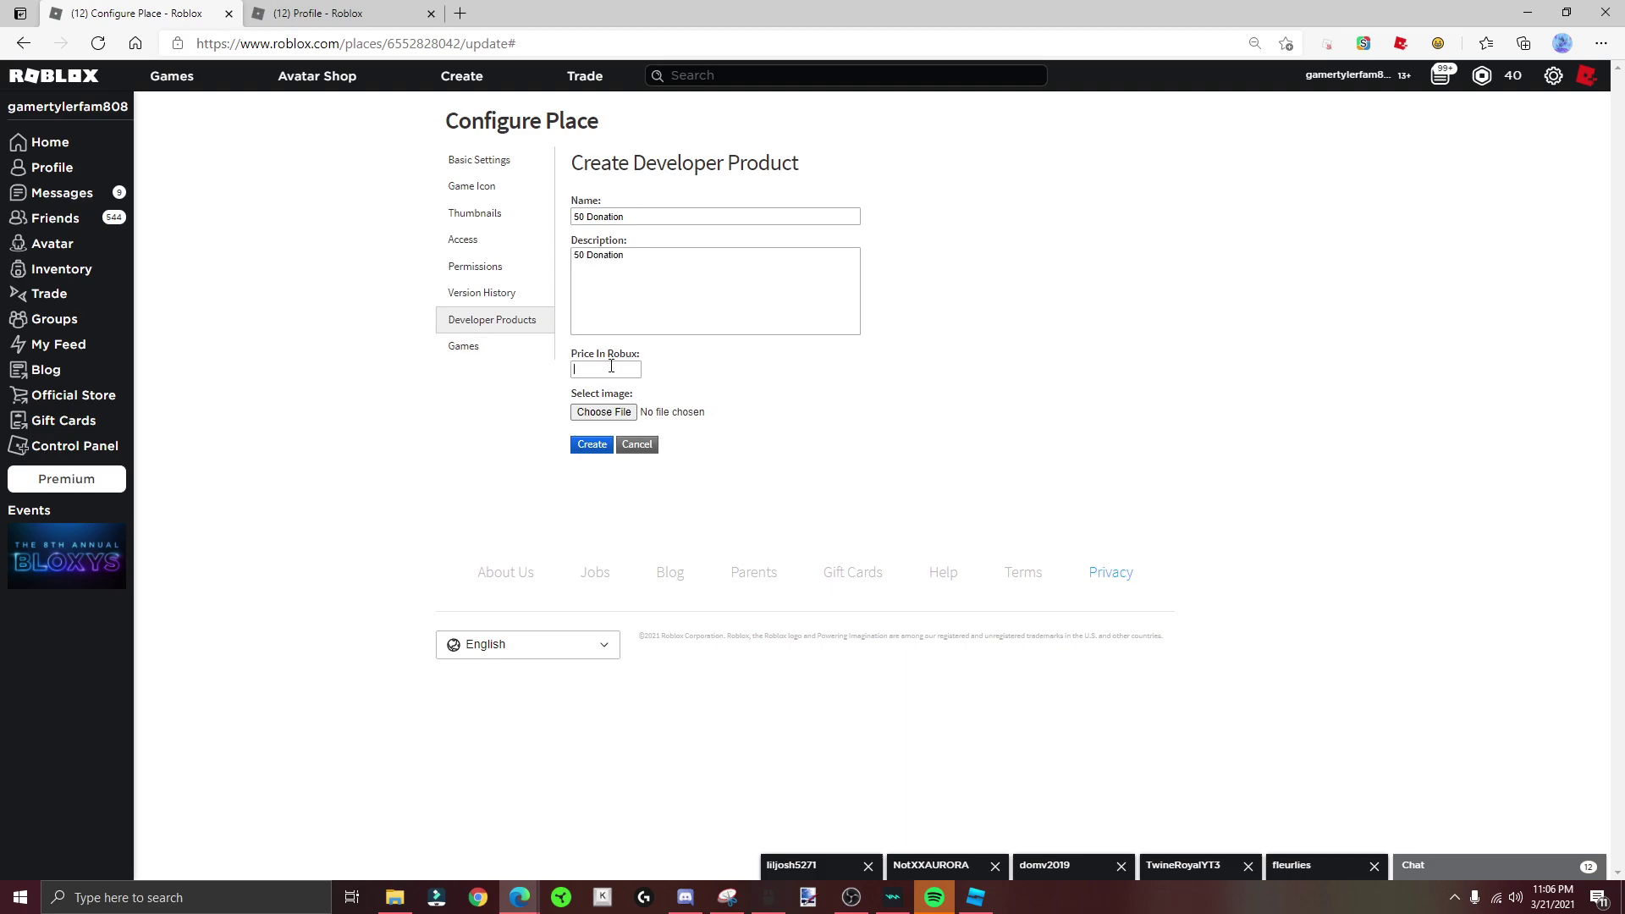
{"action": "type", "text": "50"}
{"action": "left_click", "coordinate": [592, 444]}
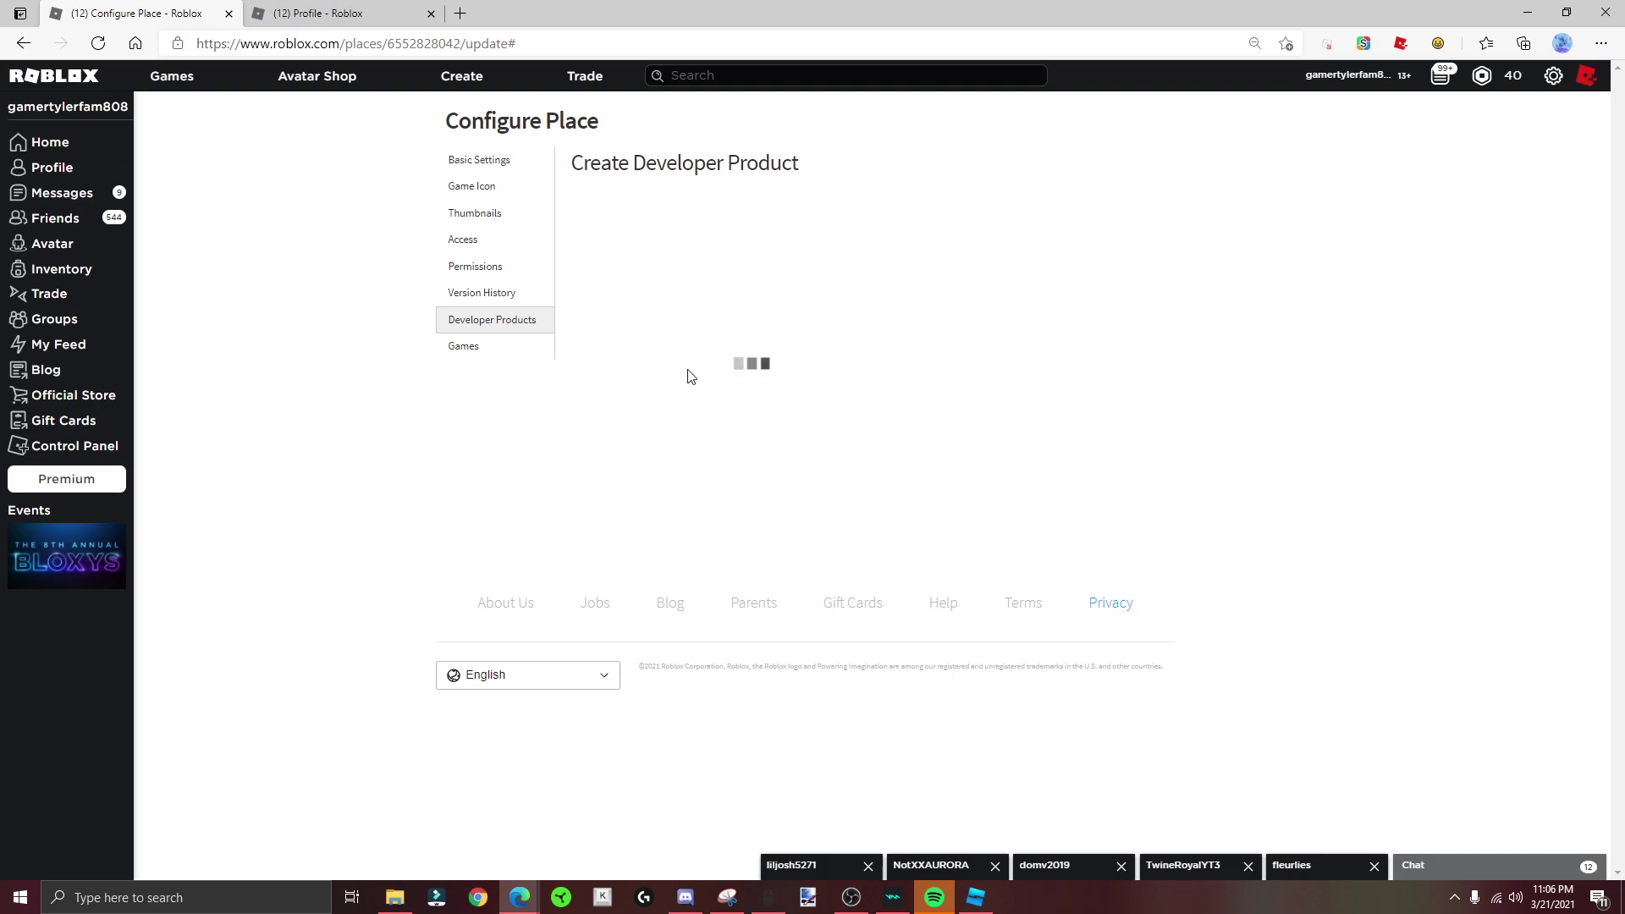
Step: Create a developer product named "100 Donation" with the description "100 Donation" and a price of 100 Robux
{"action": "left_click", "coordinate": [784, 164]}
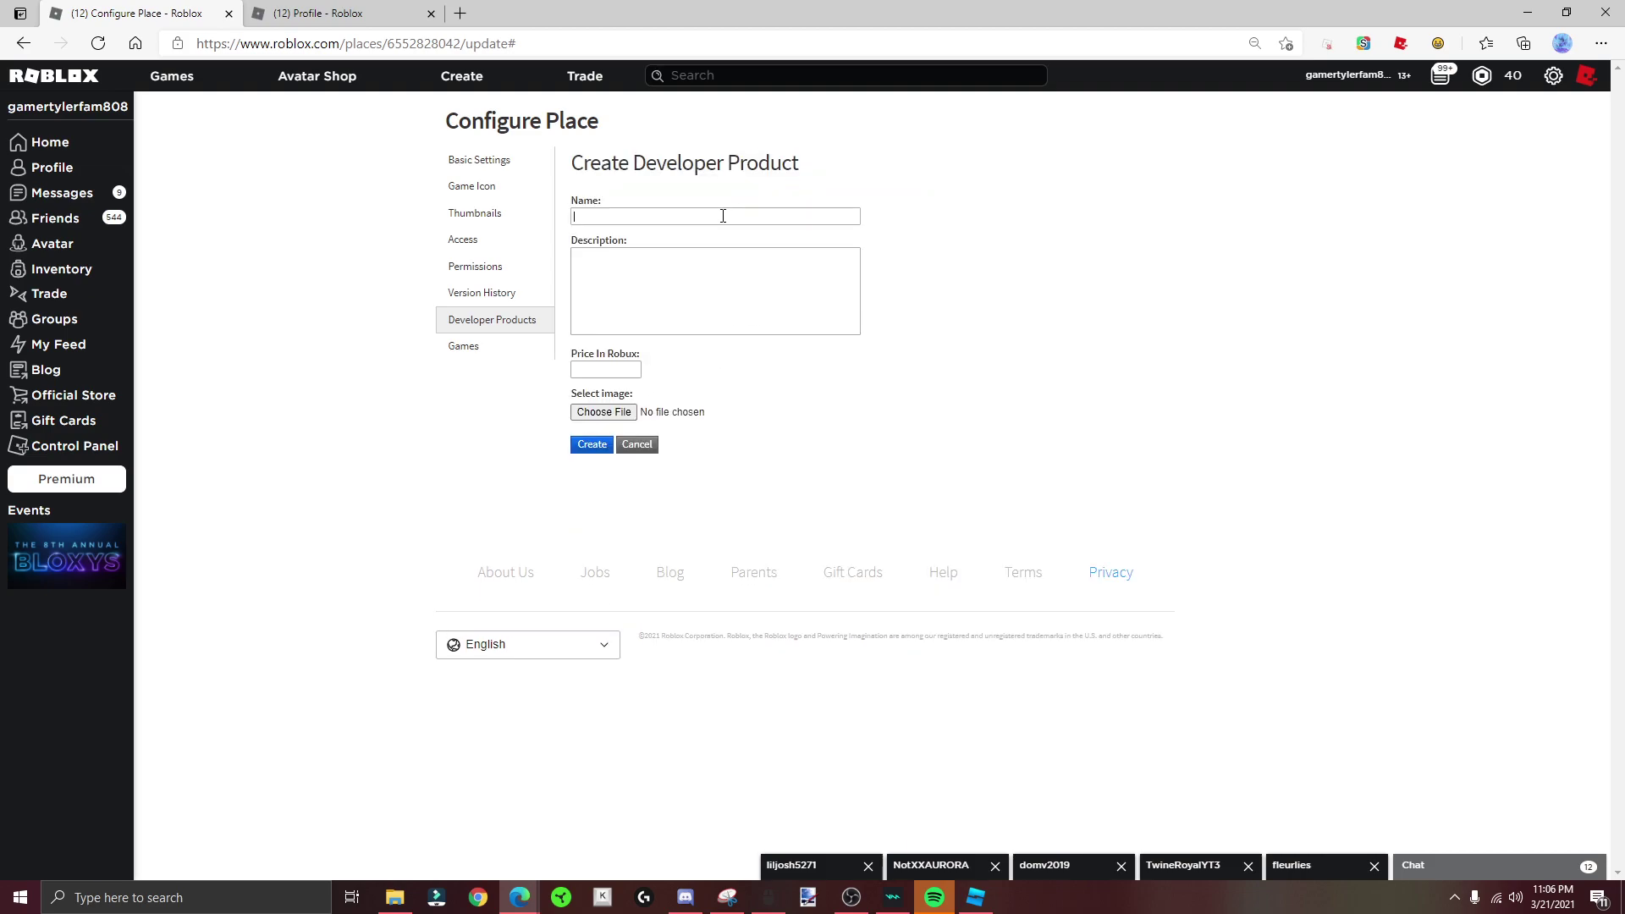
{"action": "type", "text": "100 Donation"}
{"action": "left_click", "coordinate": [696, 267]}
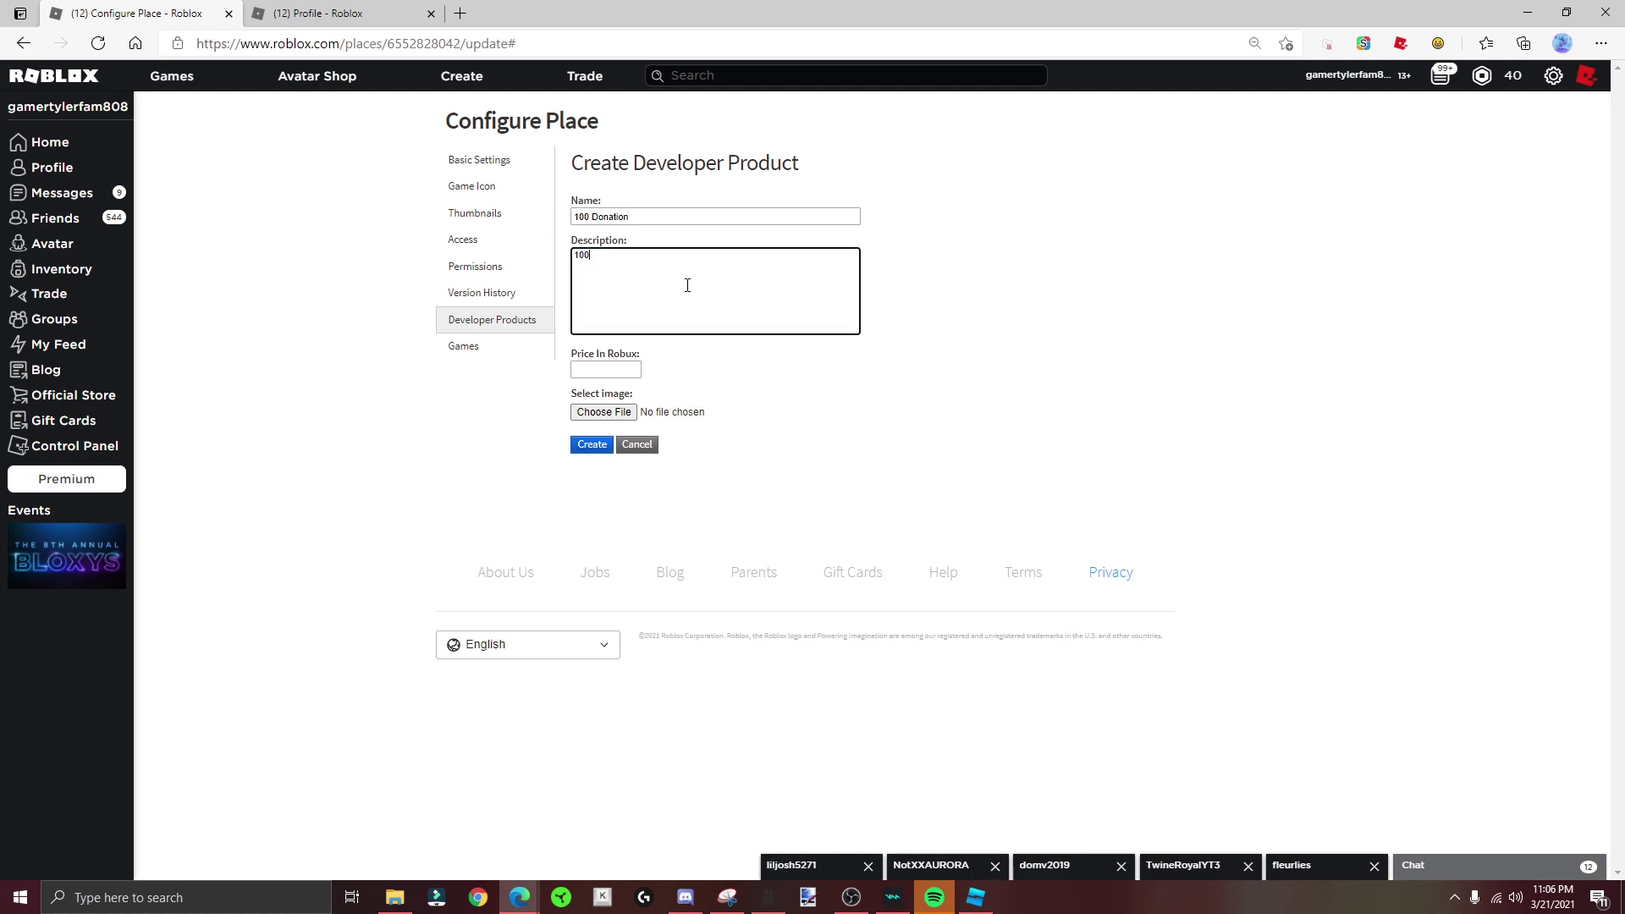
{"action": "type", "text": "100 Donation"}
{"action": "left_click", "coordinate": [625, 369]}
{"action": "type", "text": "1"}
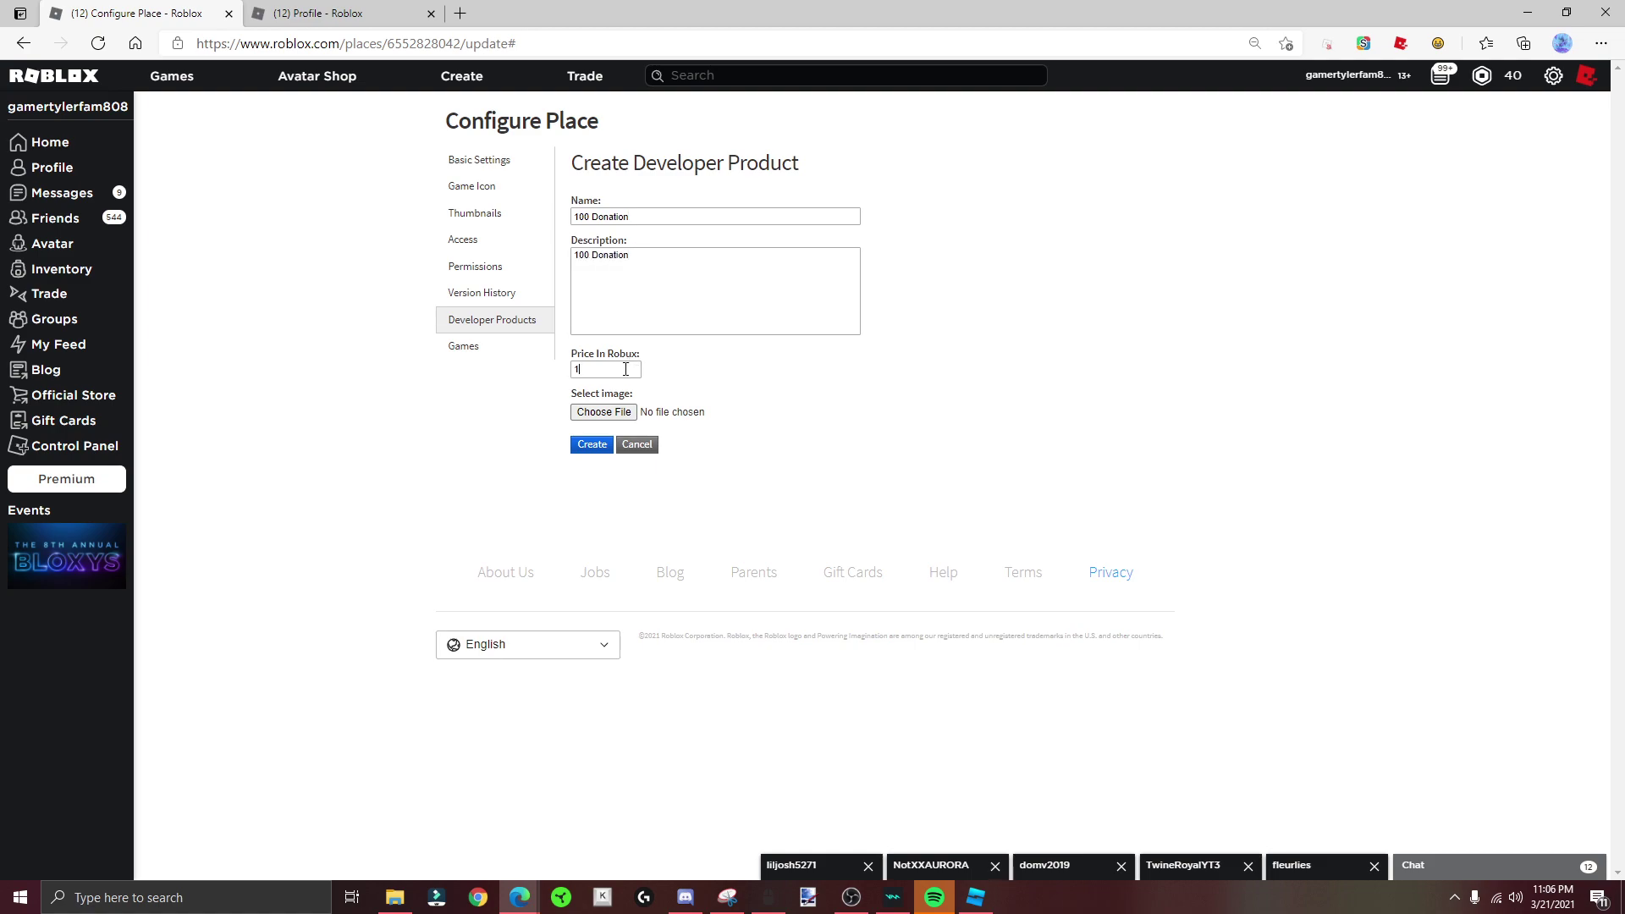
{"action": "type", "text": "00"}
{"action": "left_click", "coordinate": [591, 444]}
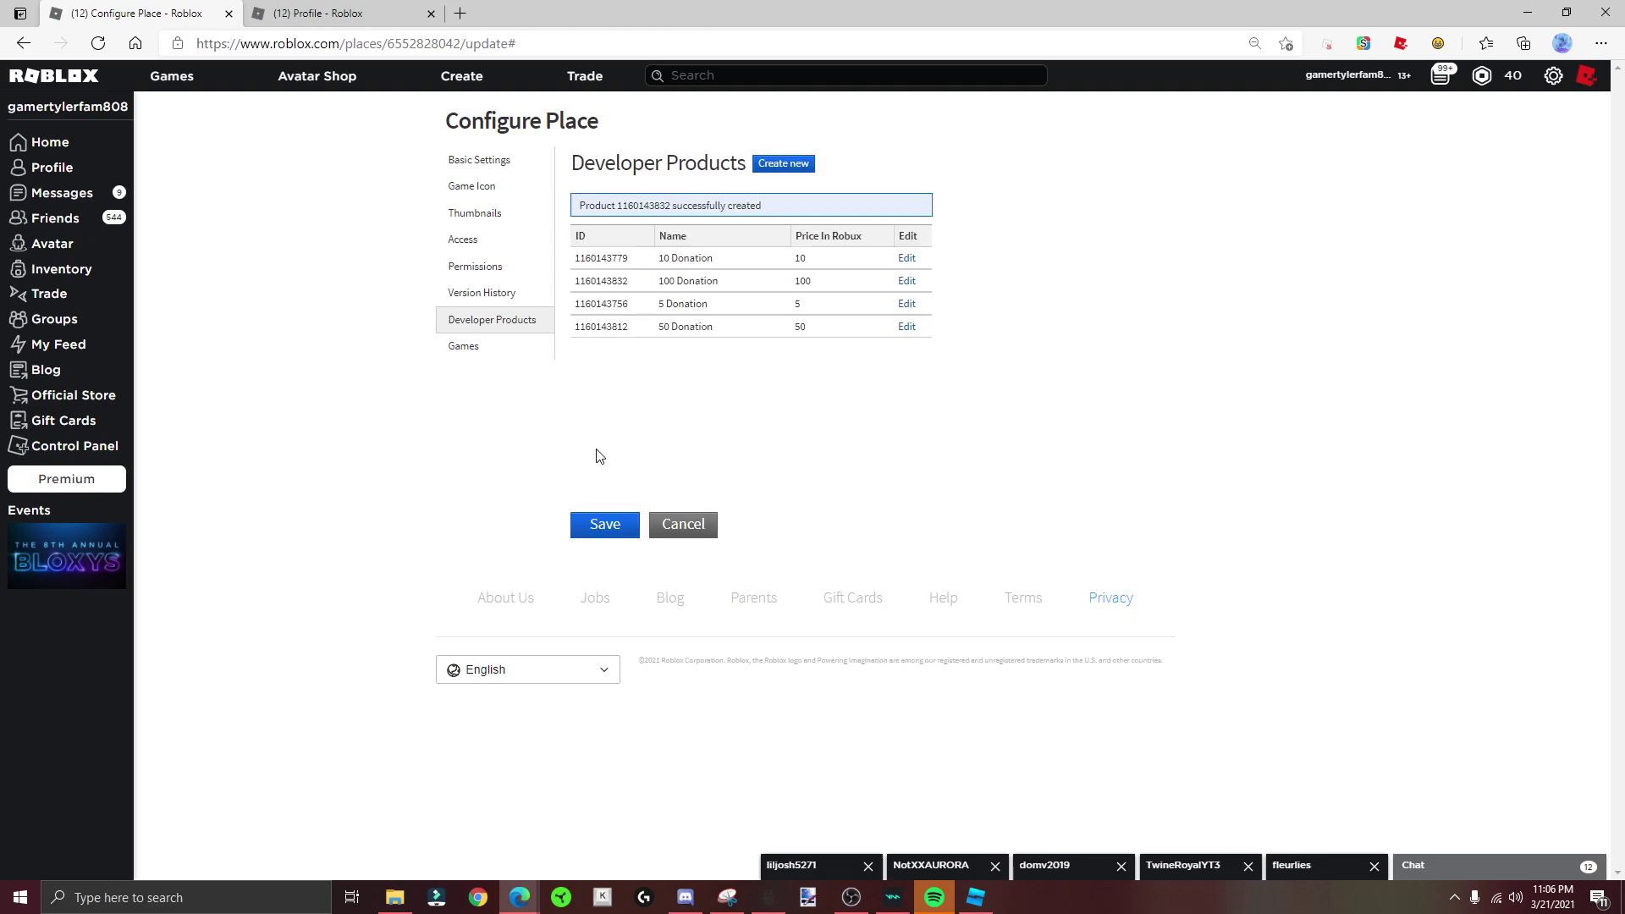
{"action": "double_click", "coordinate": [602, 303]}
{"action": "left_click", "coordinate": [976, 897]}
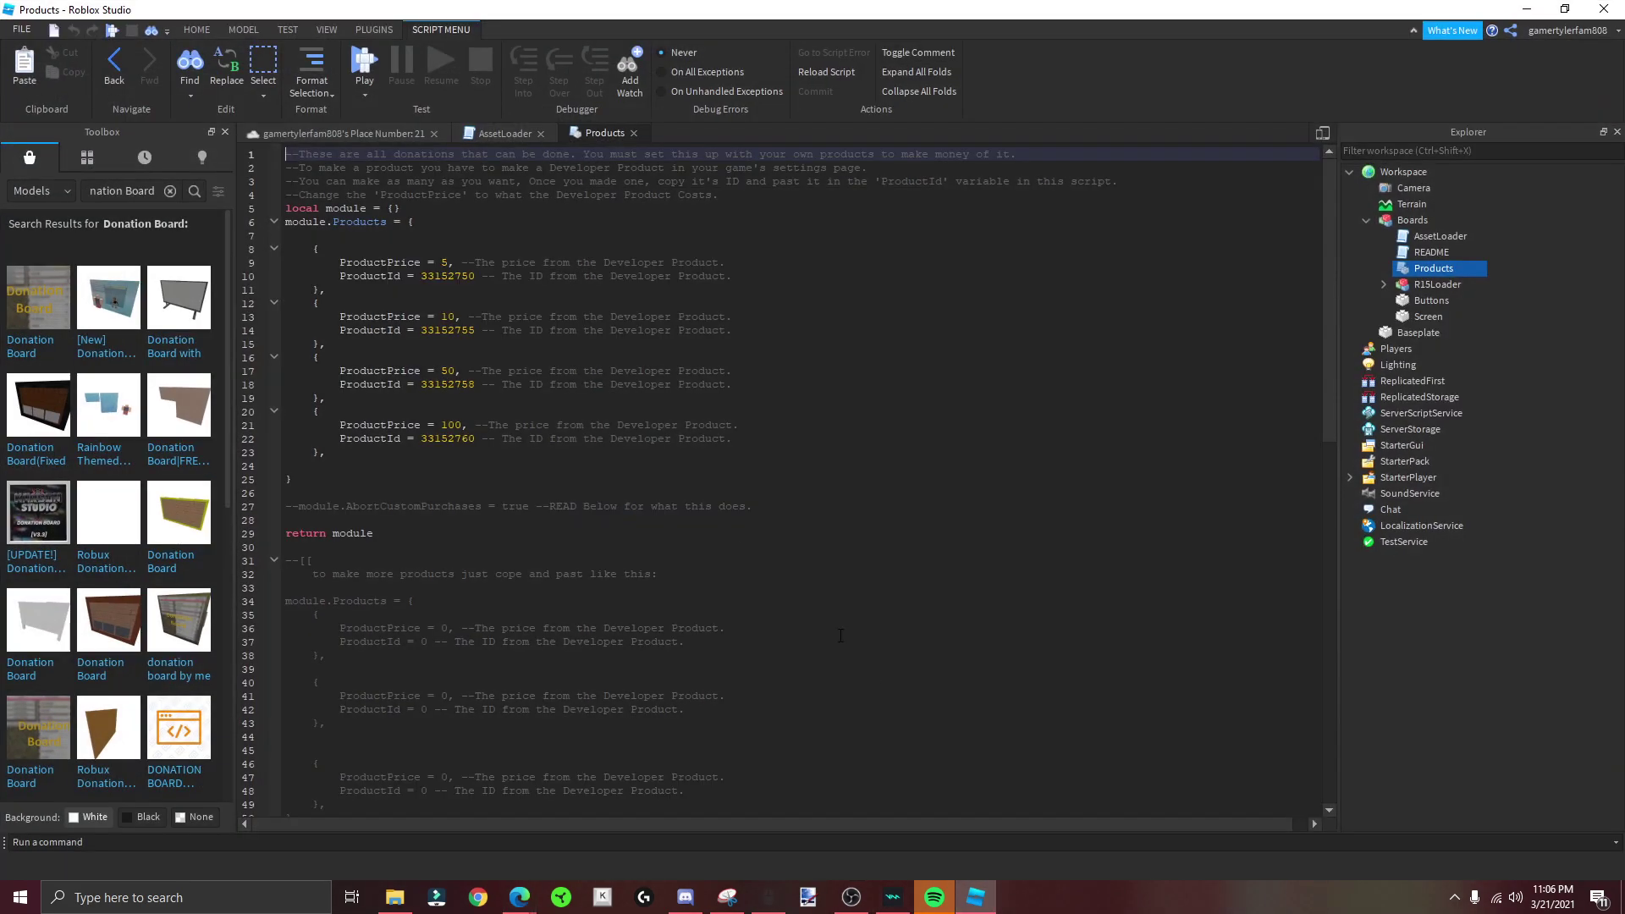
{"action": "double_click", "coordinate": [445, 277]}
{"action": "key", "text": "BackSpace"}
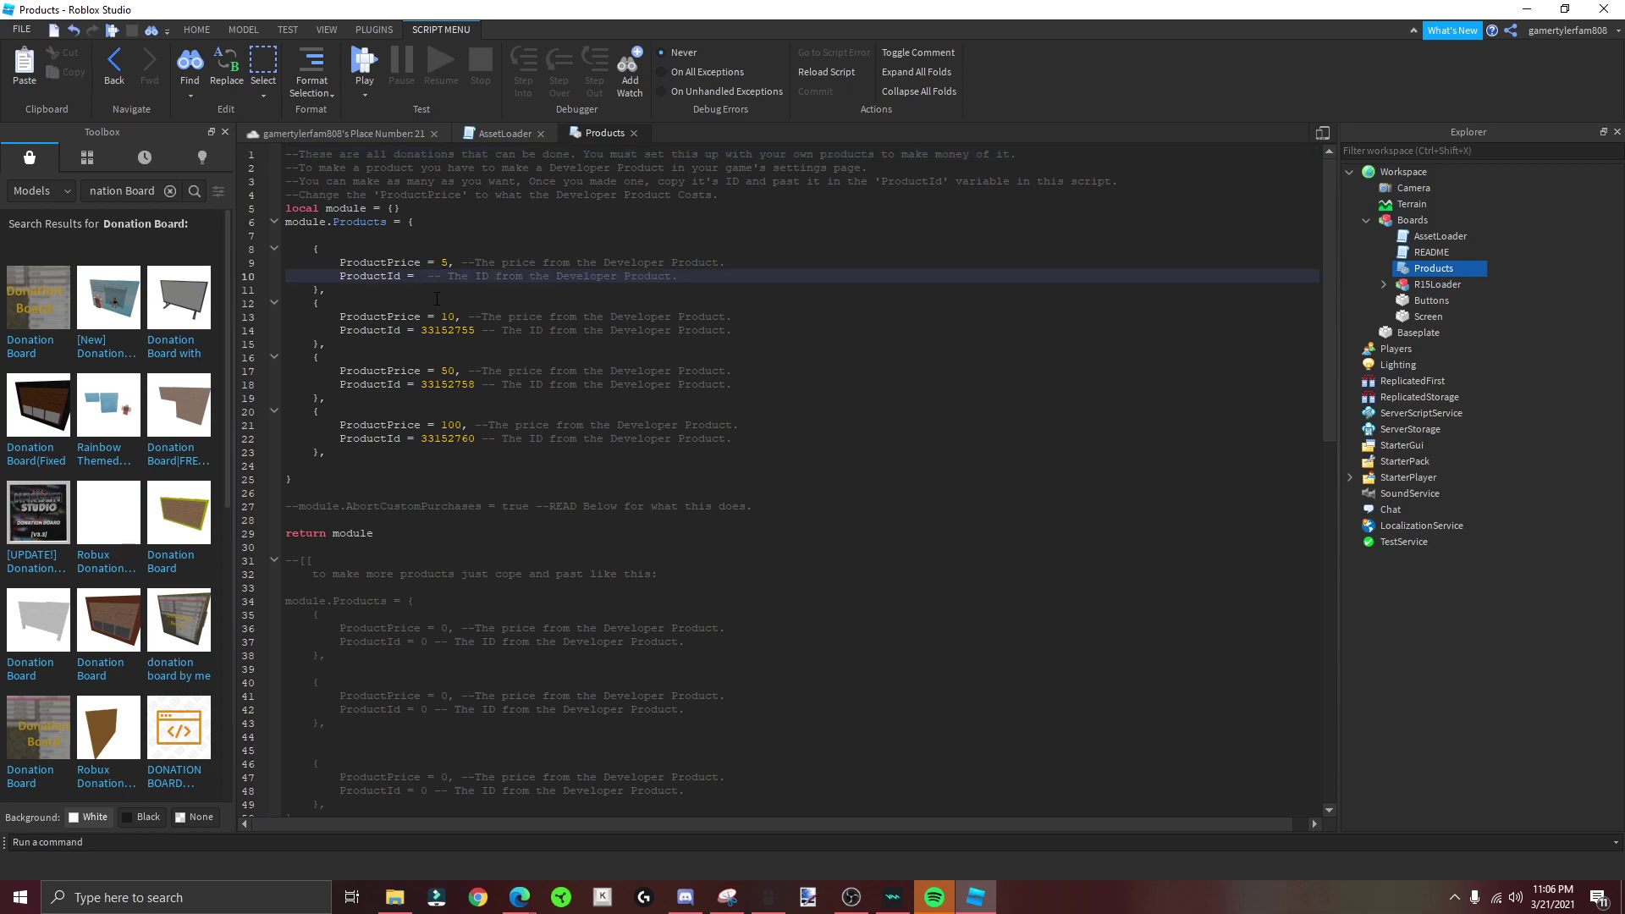
{"action": "left_click", "coordinate": [1527, 10]}
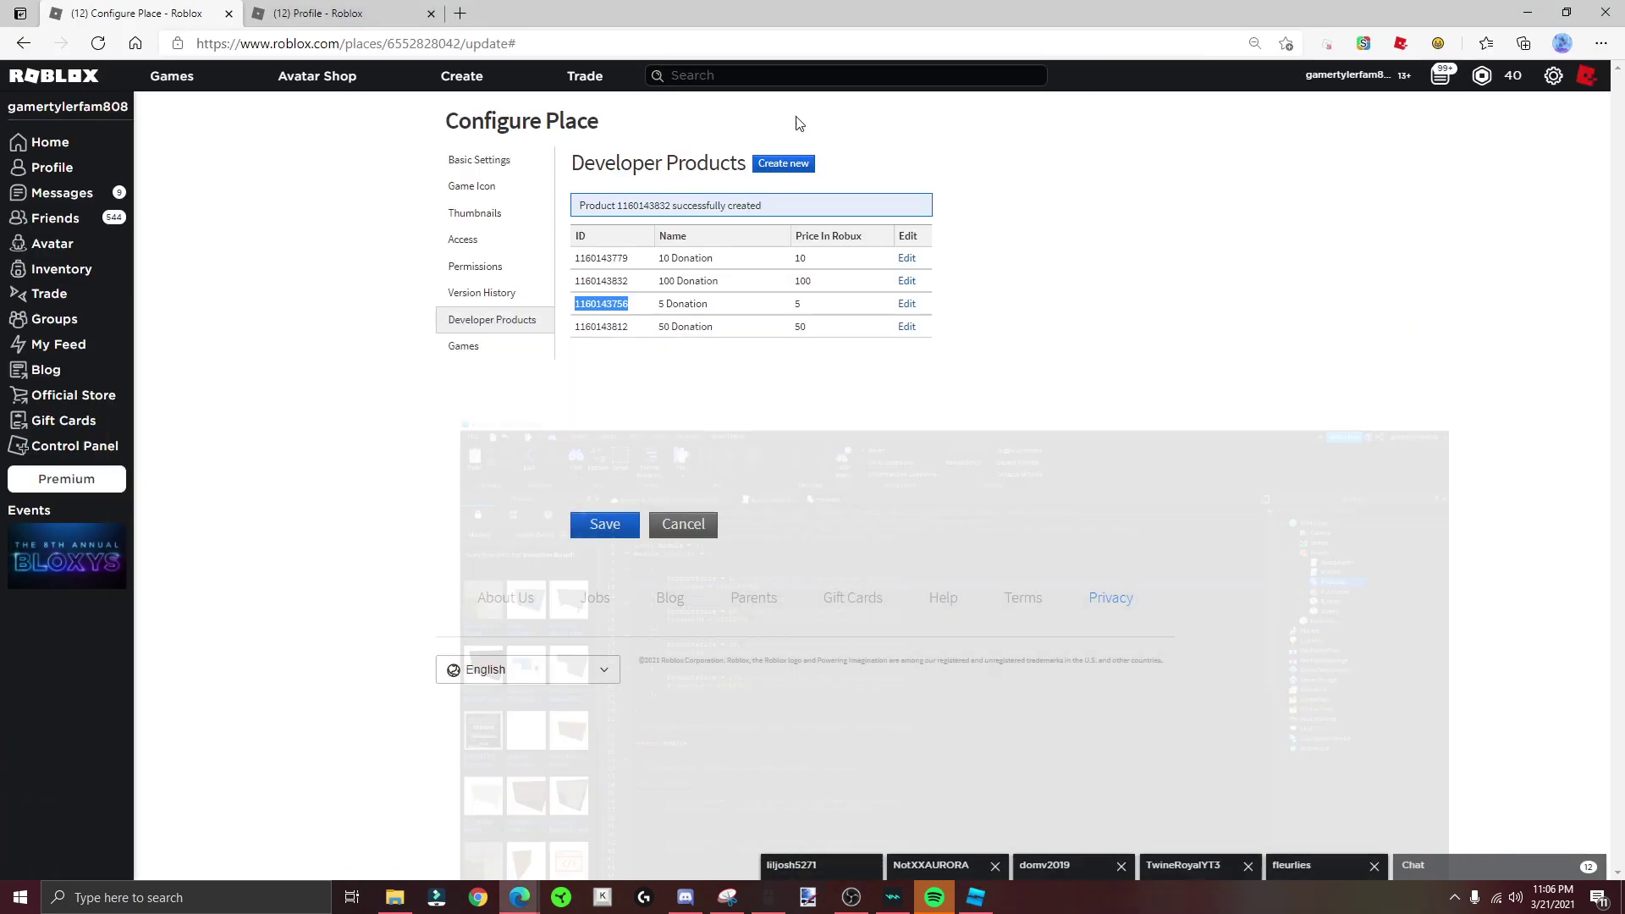
{"action": "key", "text": "ctrl+c"}
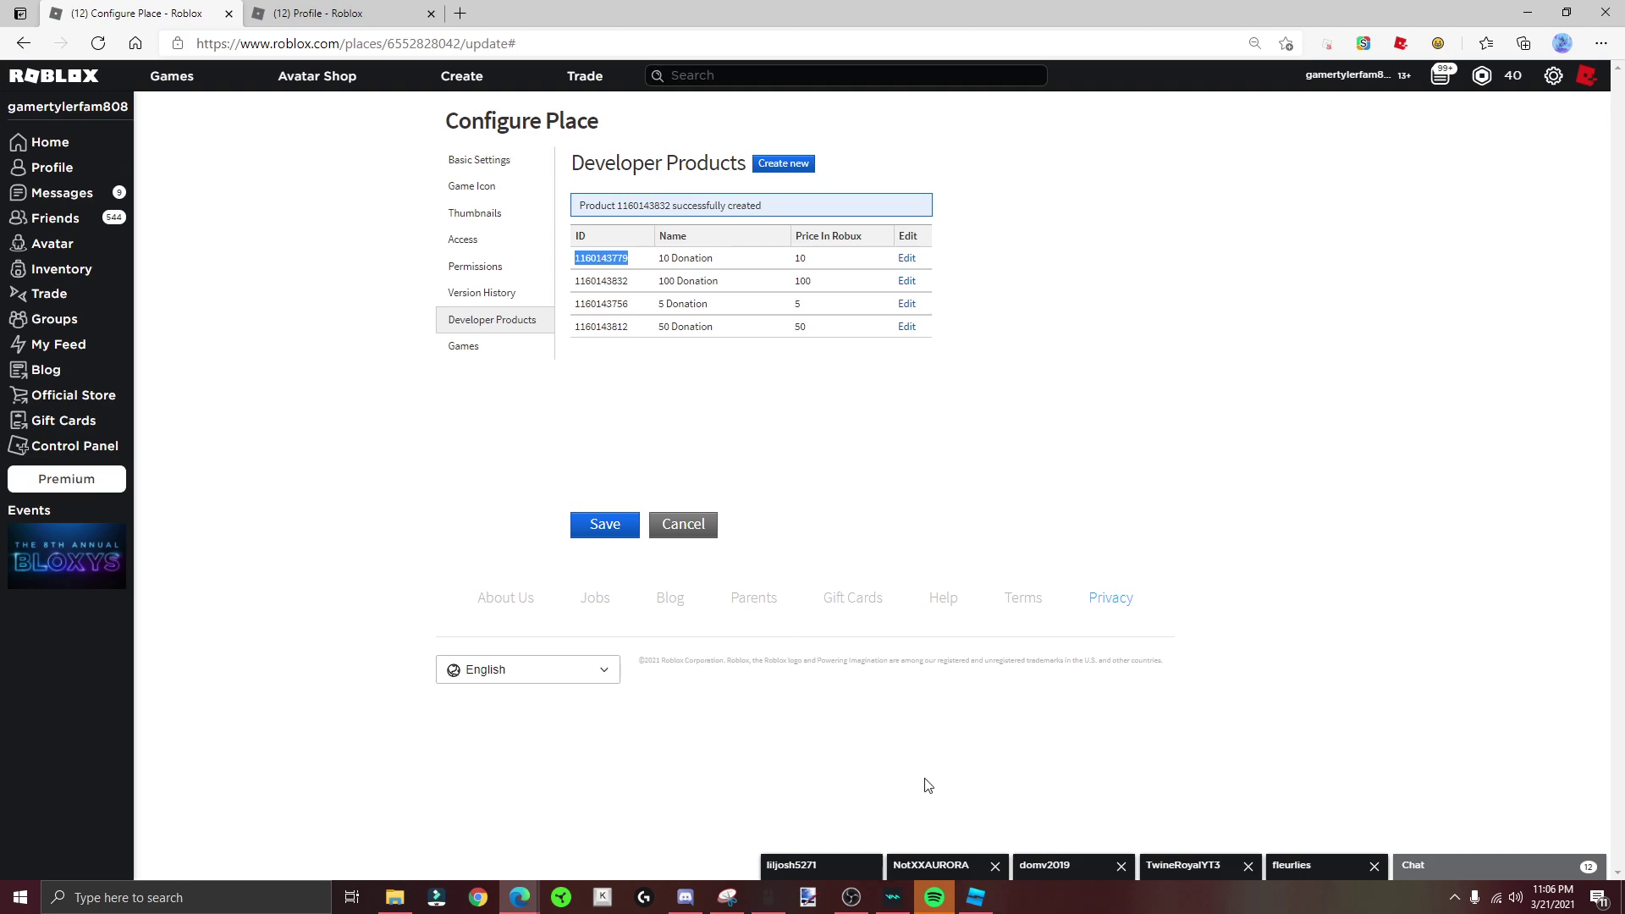
{"action": "left_click", "coordinate": [975, 897]}
{"action": "key", "text": "ctrl+v"}
{"action": "double_click", "coordinate": [449, 330]}
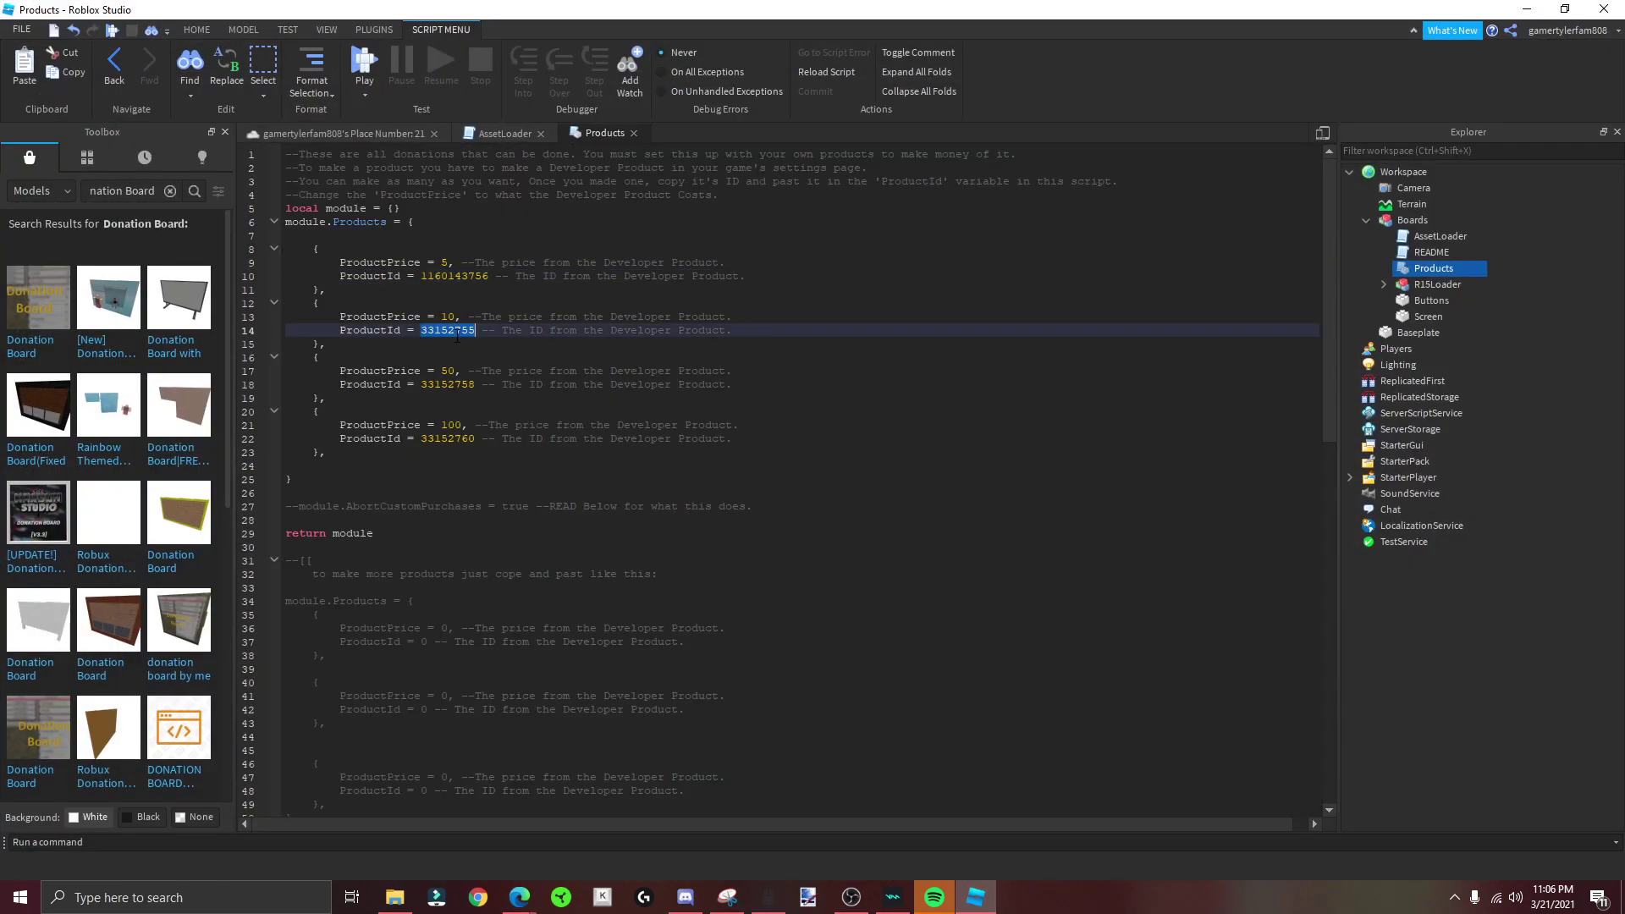
{"action": "key", "text": "BackSpace"}
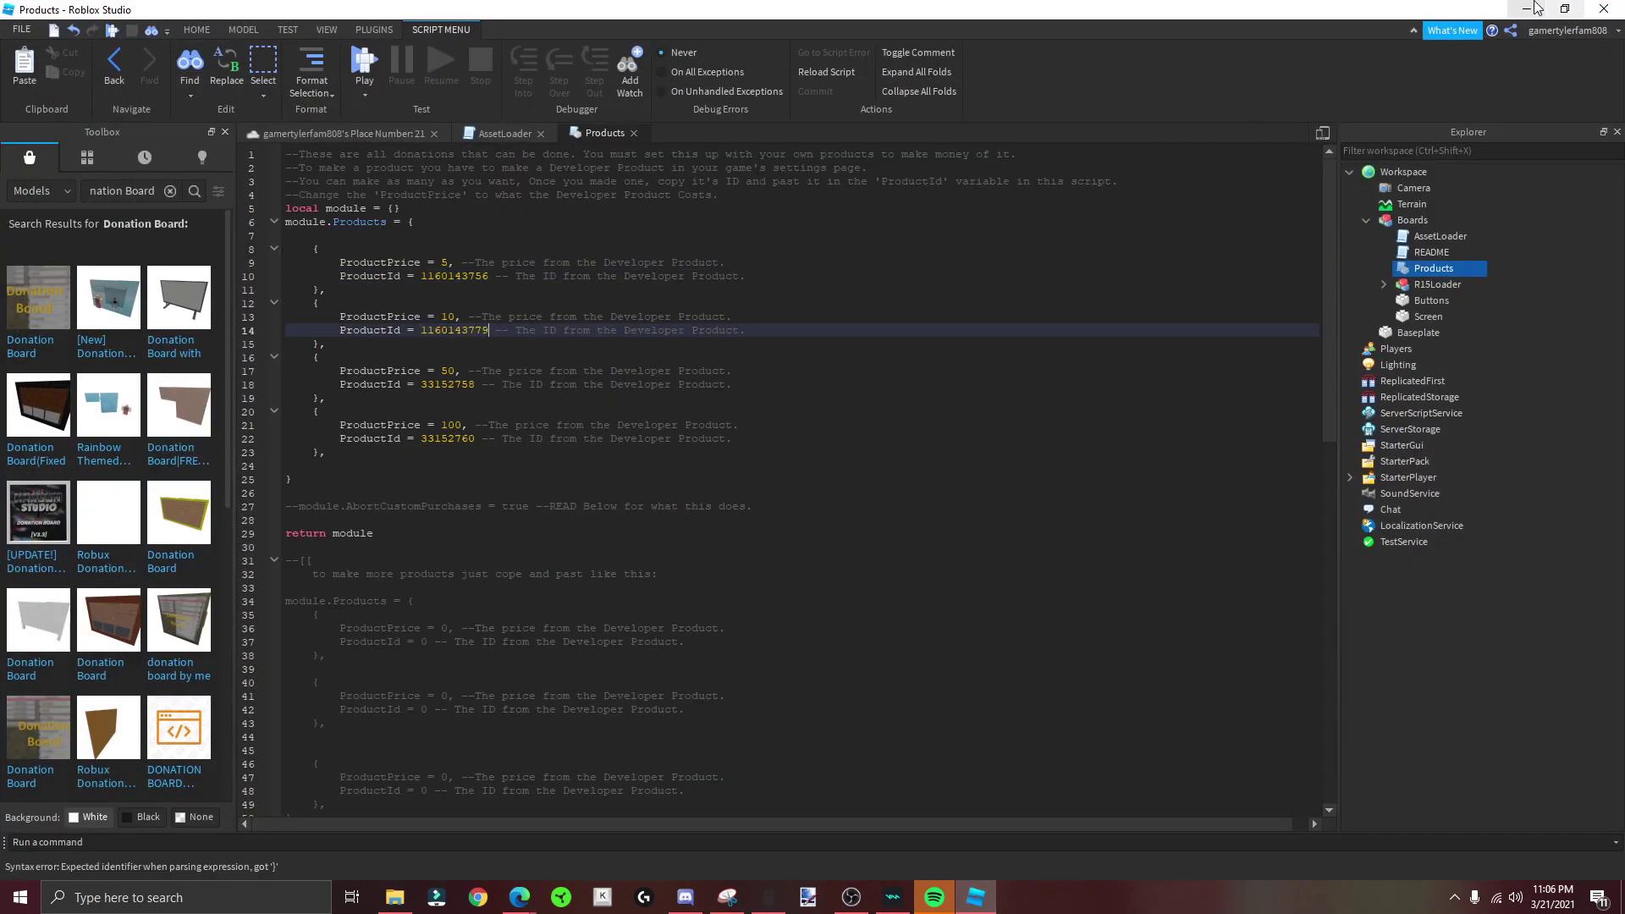
{"action": "left_click", "coordinate": [1528, 9]}
{"action": "double_click", "coordinate": [626, 326]}
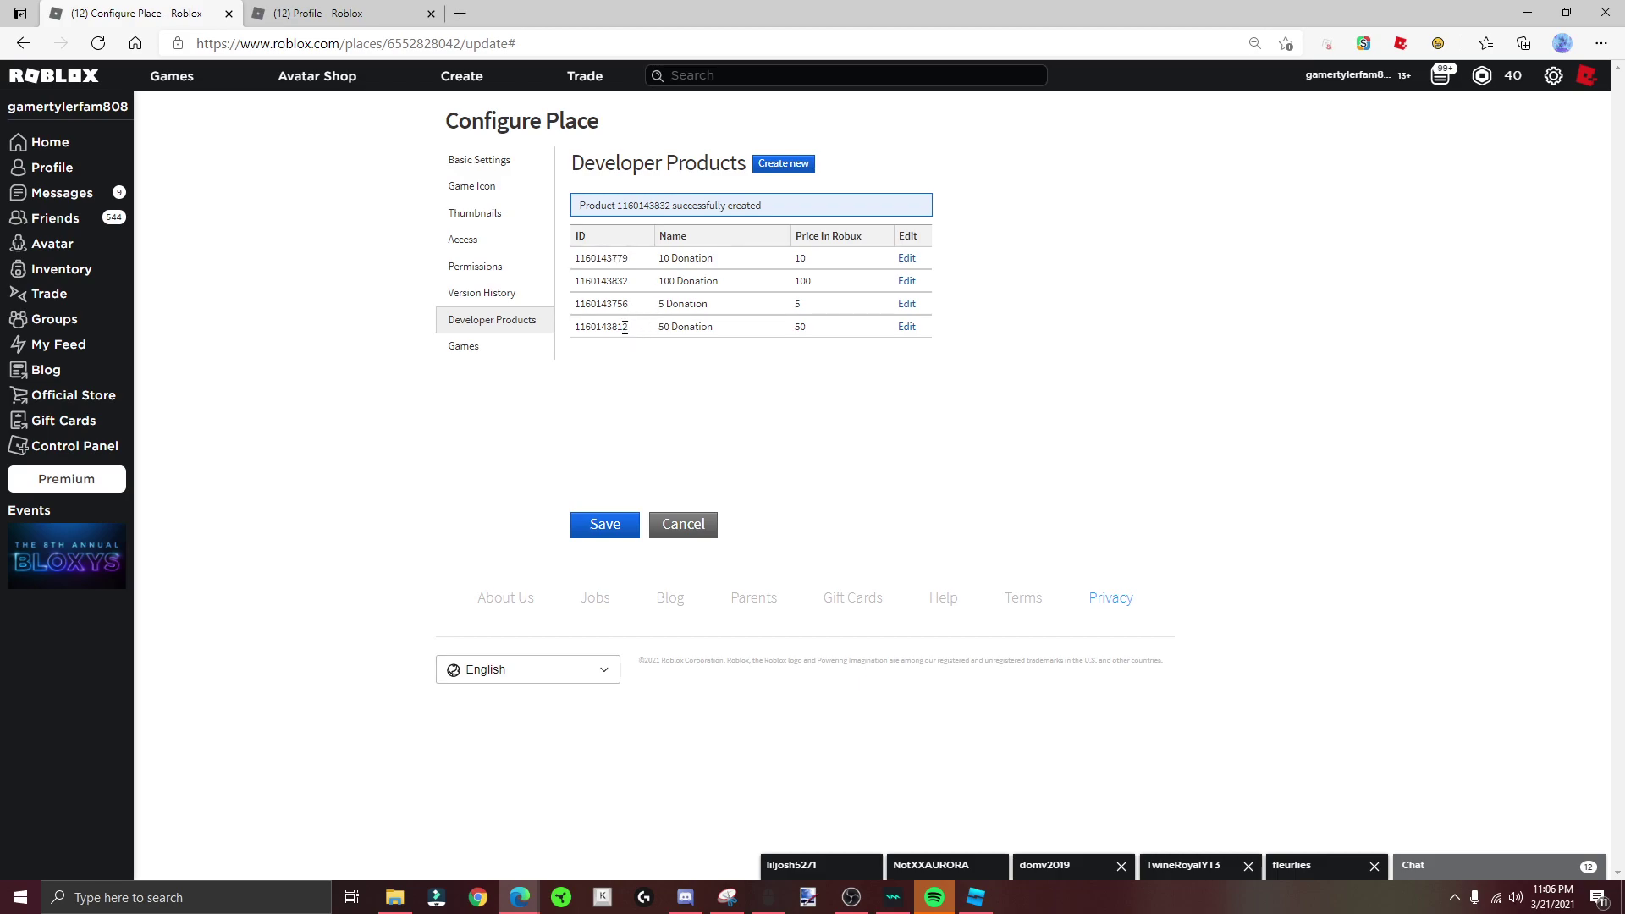
{"action": "left_click", "coordinate": [975, 897]}
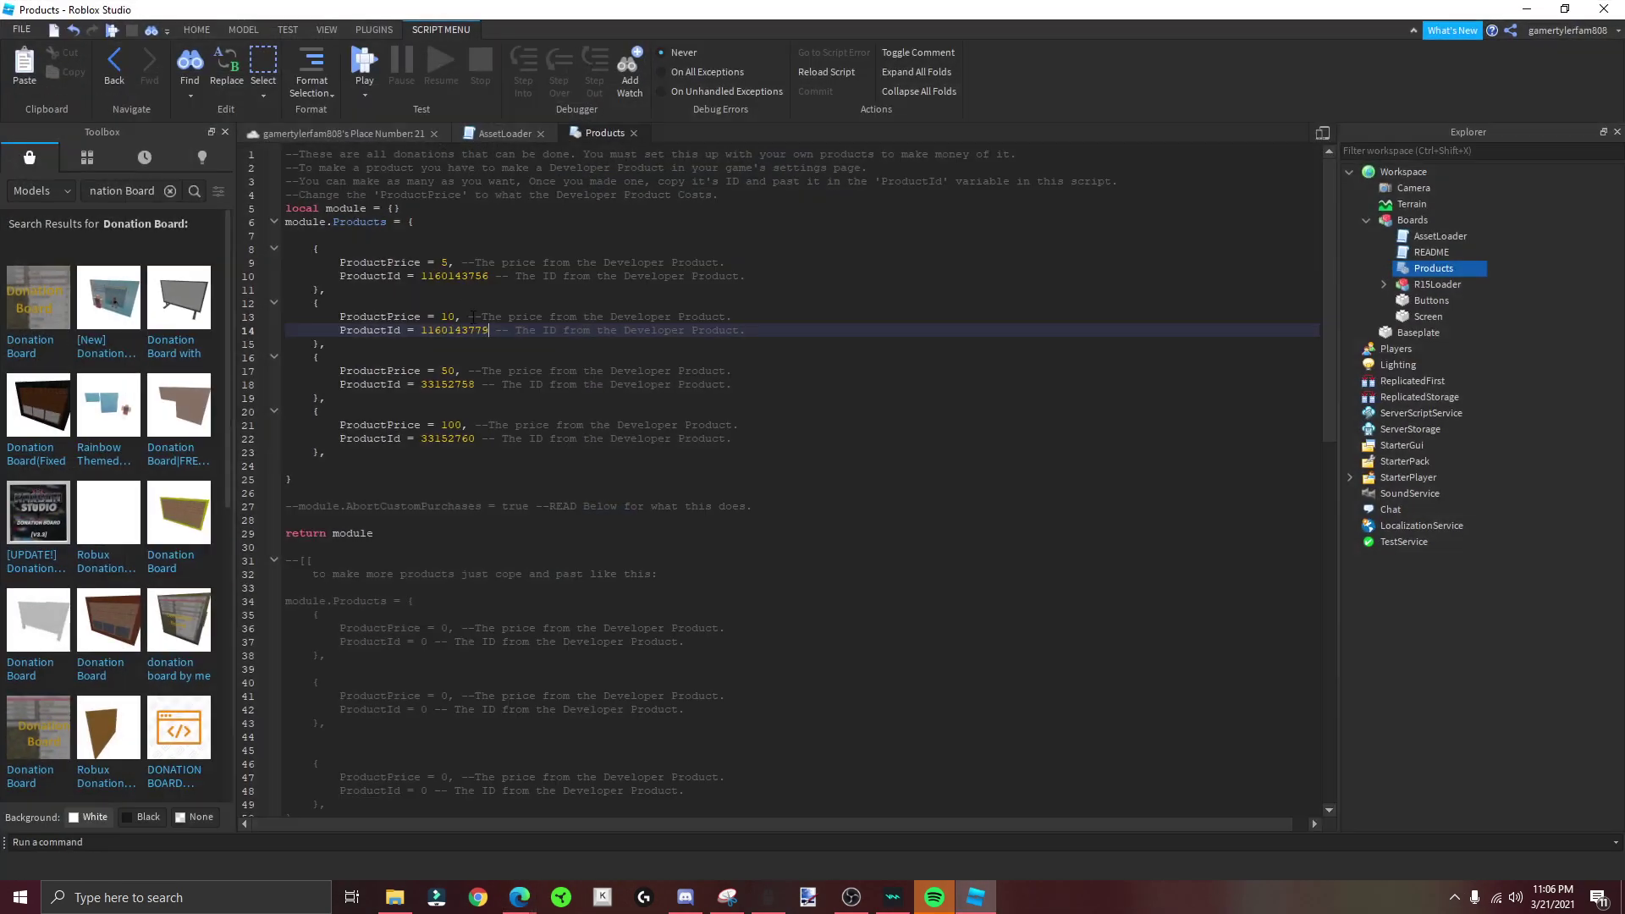
{"action": "double_click", "coordinate": [449, 385]}
{"action": "key", "text": "BackSpace"}
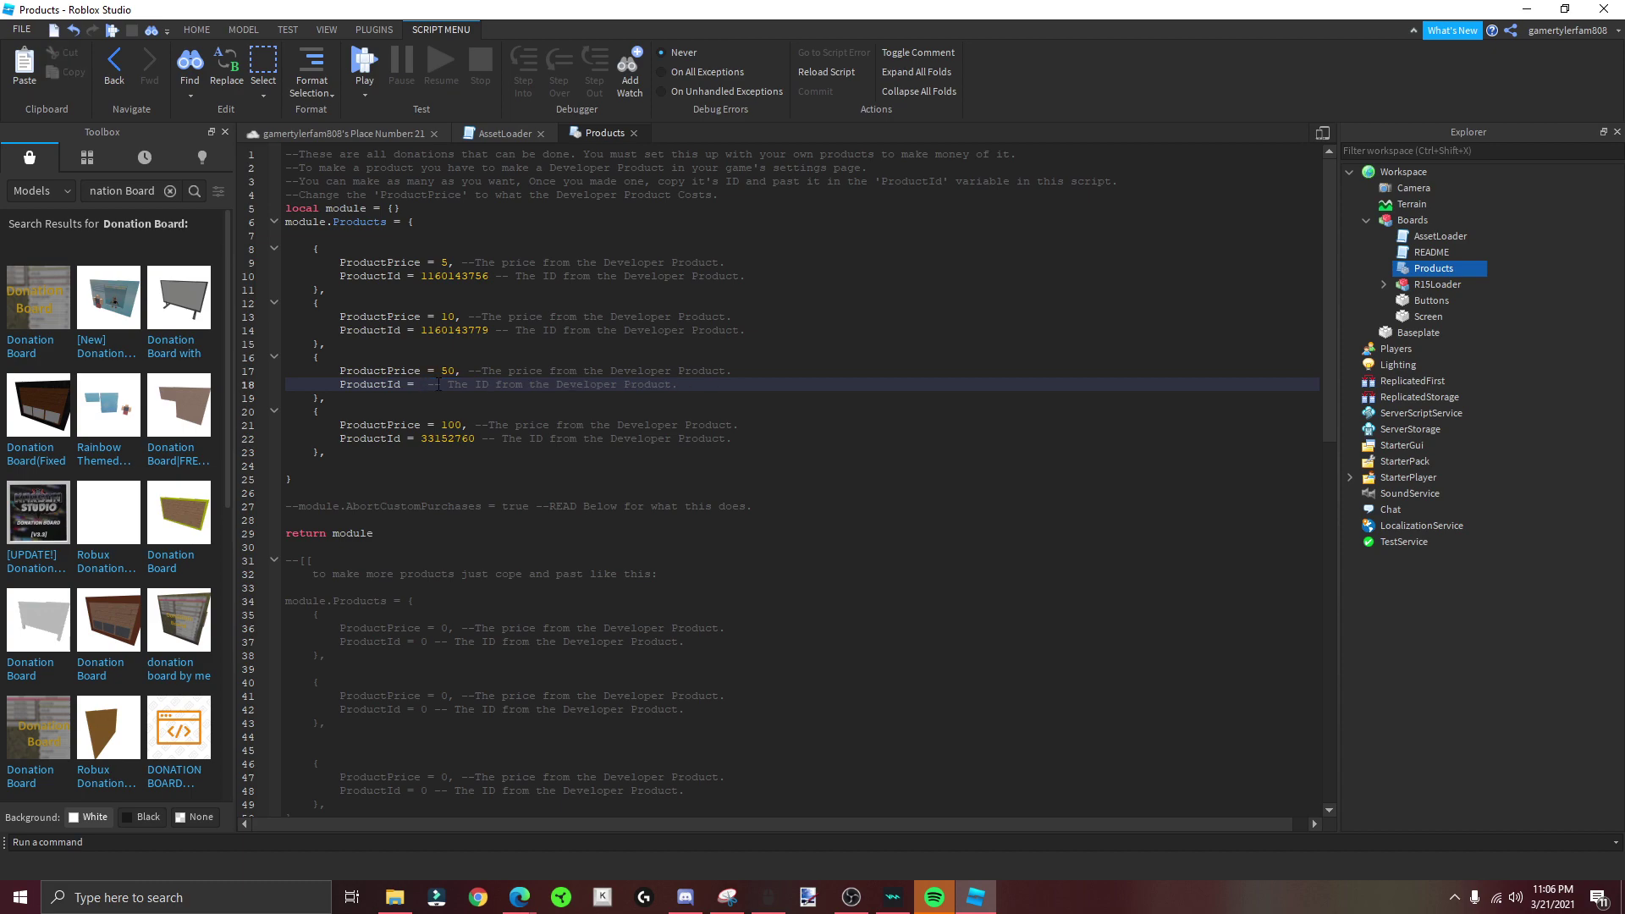
{"action": "key", "text": "ctrl+v"}
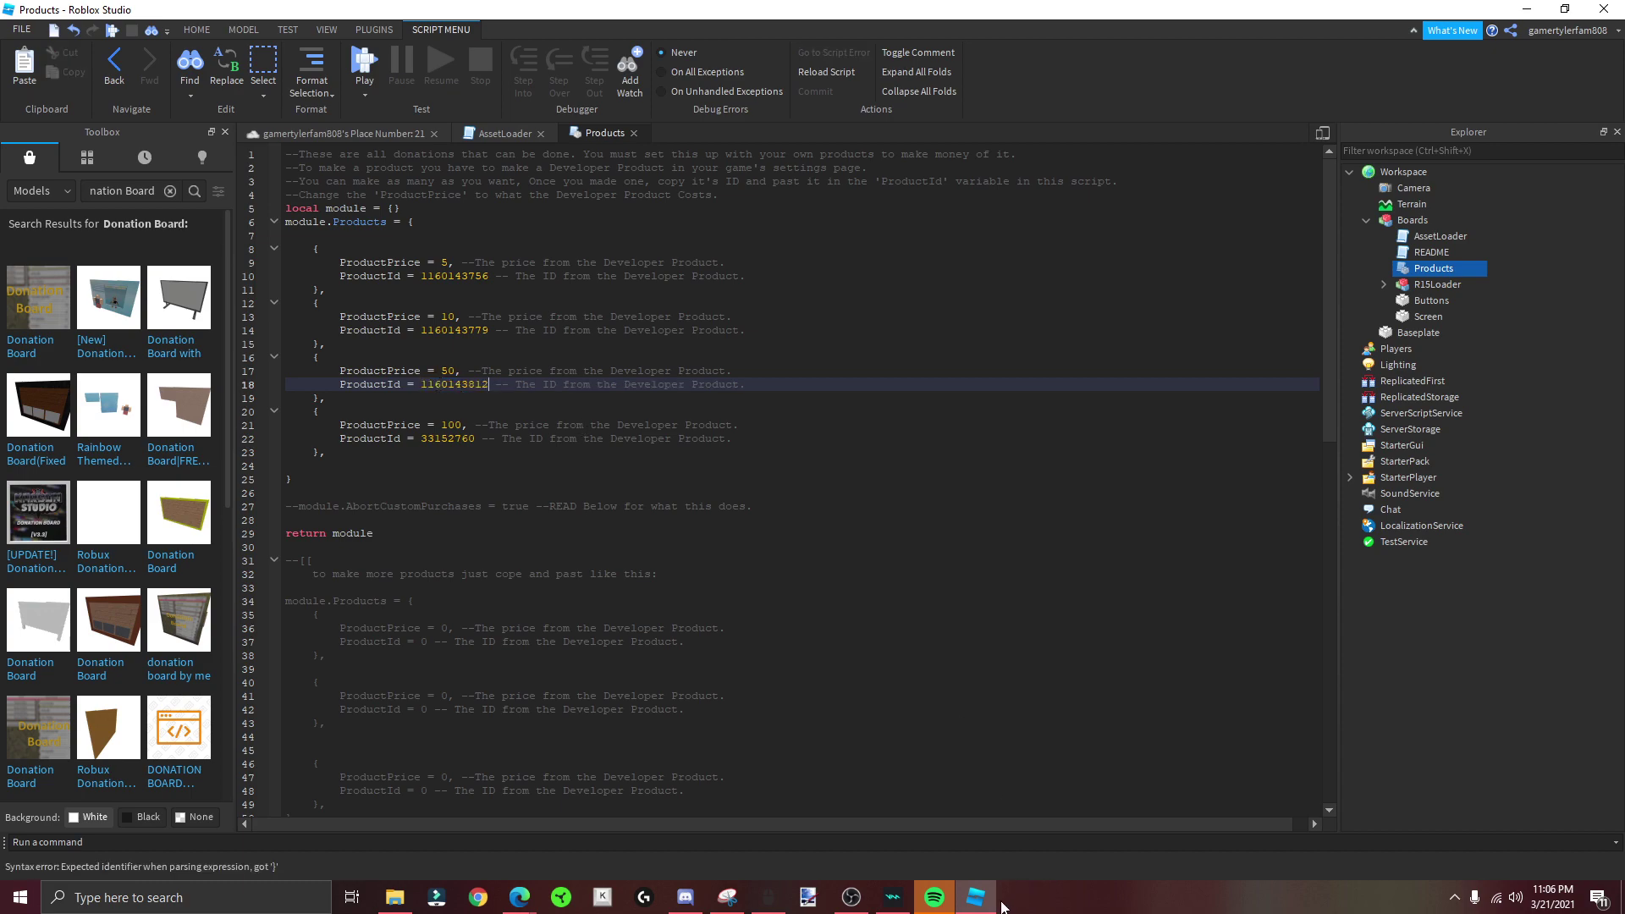
{"action": "left_click", "coordinate": [1526, 9]}
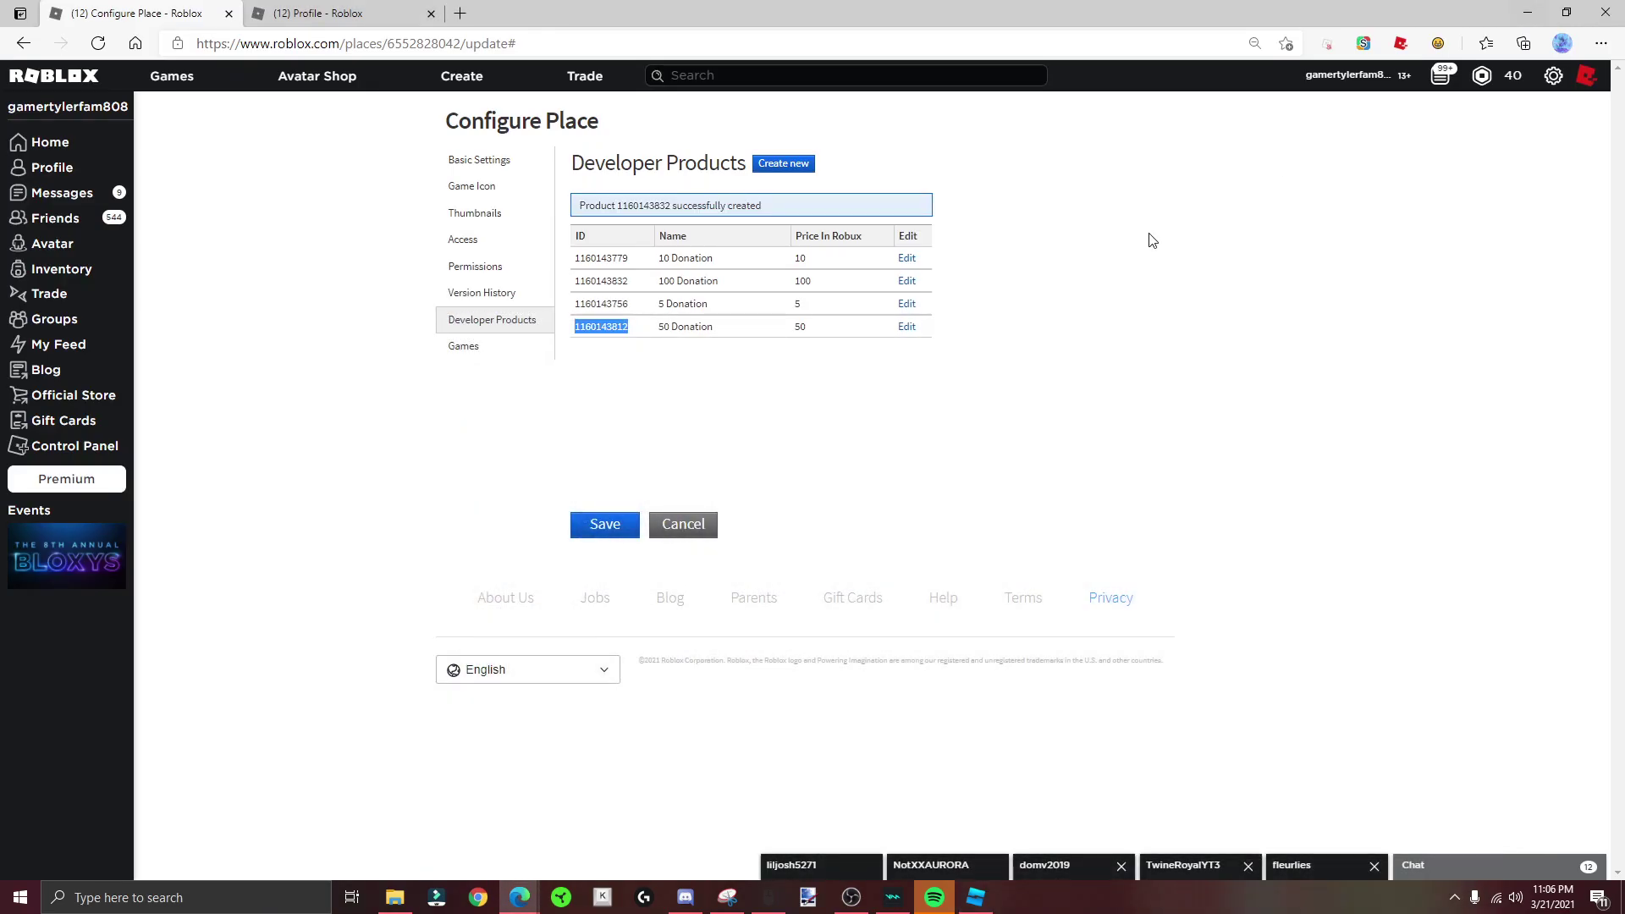
{"action": "right_click", "coordinate": [612, 282]}
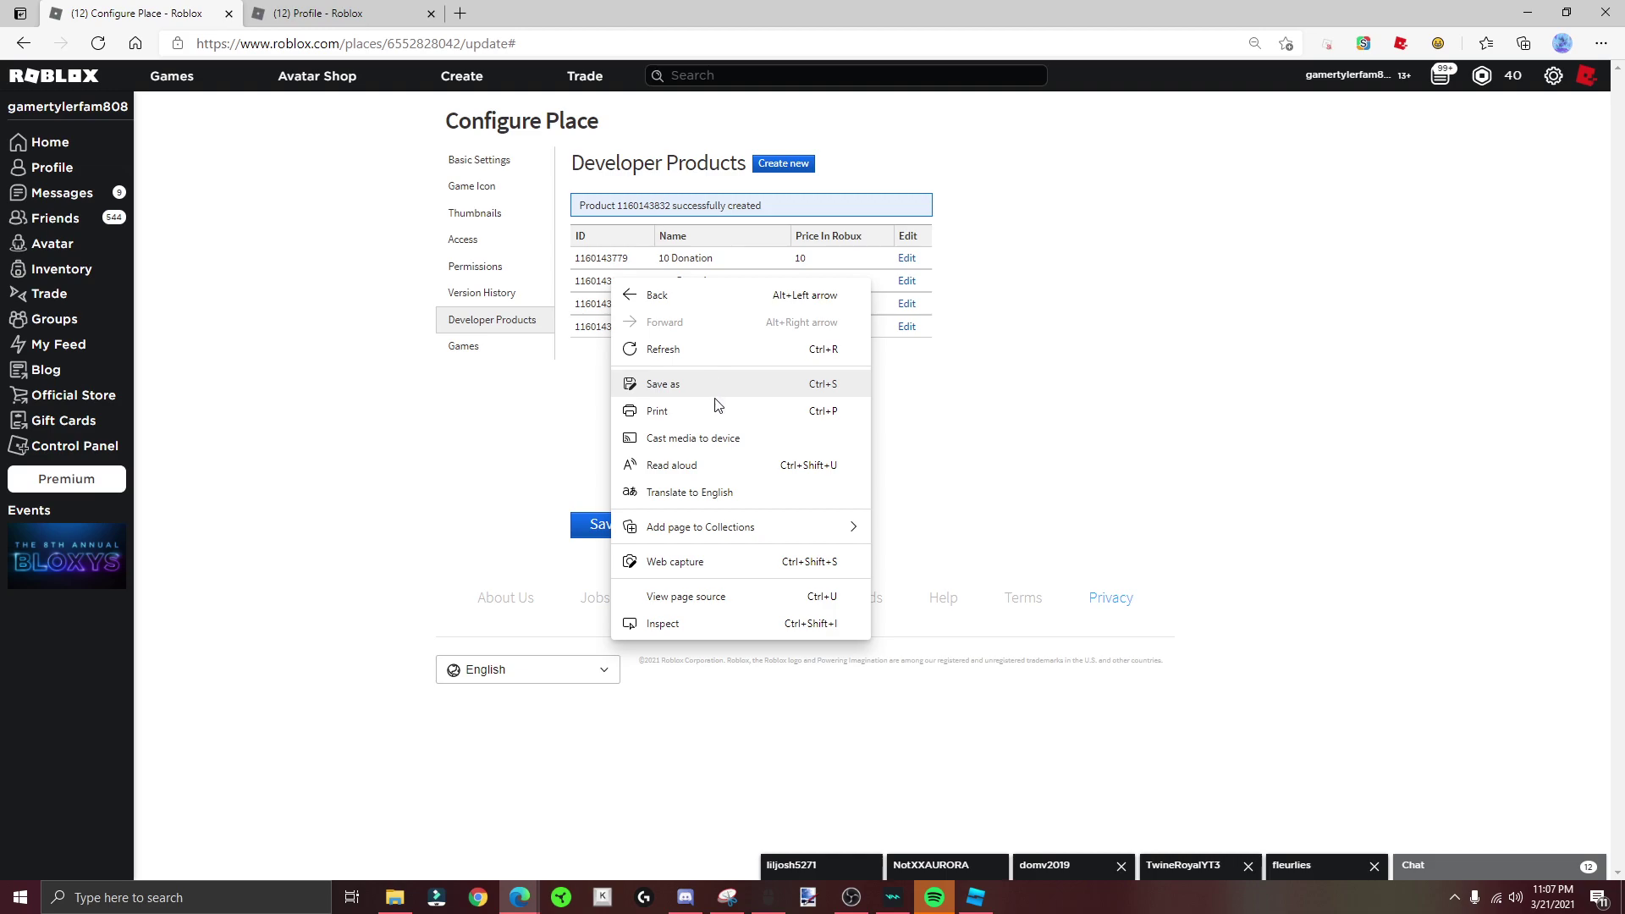
{"action": "left_click", "coordinate": [549, 418]}
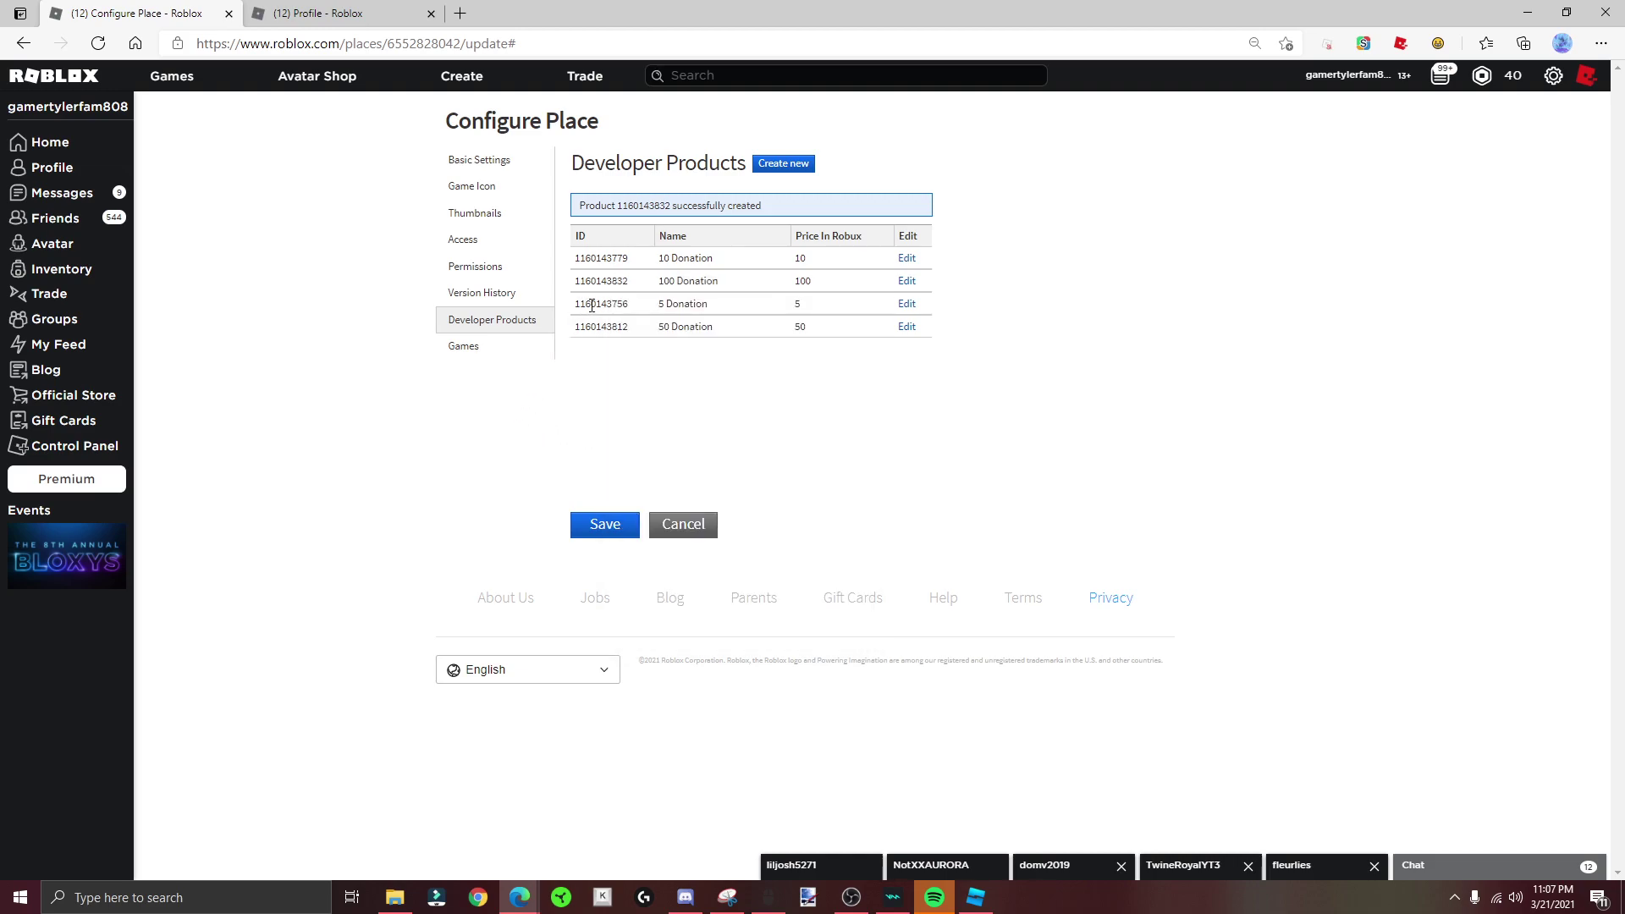
{"action": "double_click", "coordinate": [591, 306]}
{"action": "right_click", "coordinate": [605, 303]}
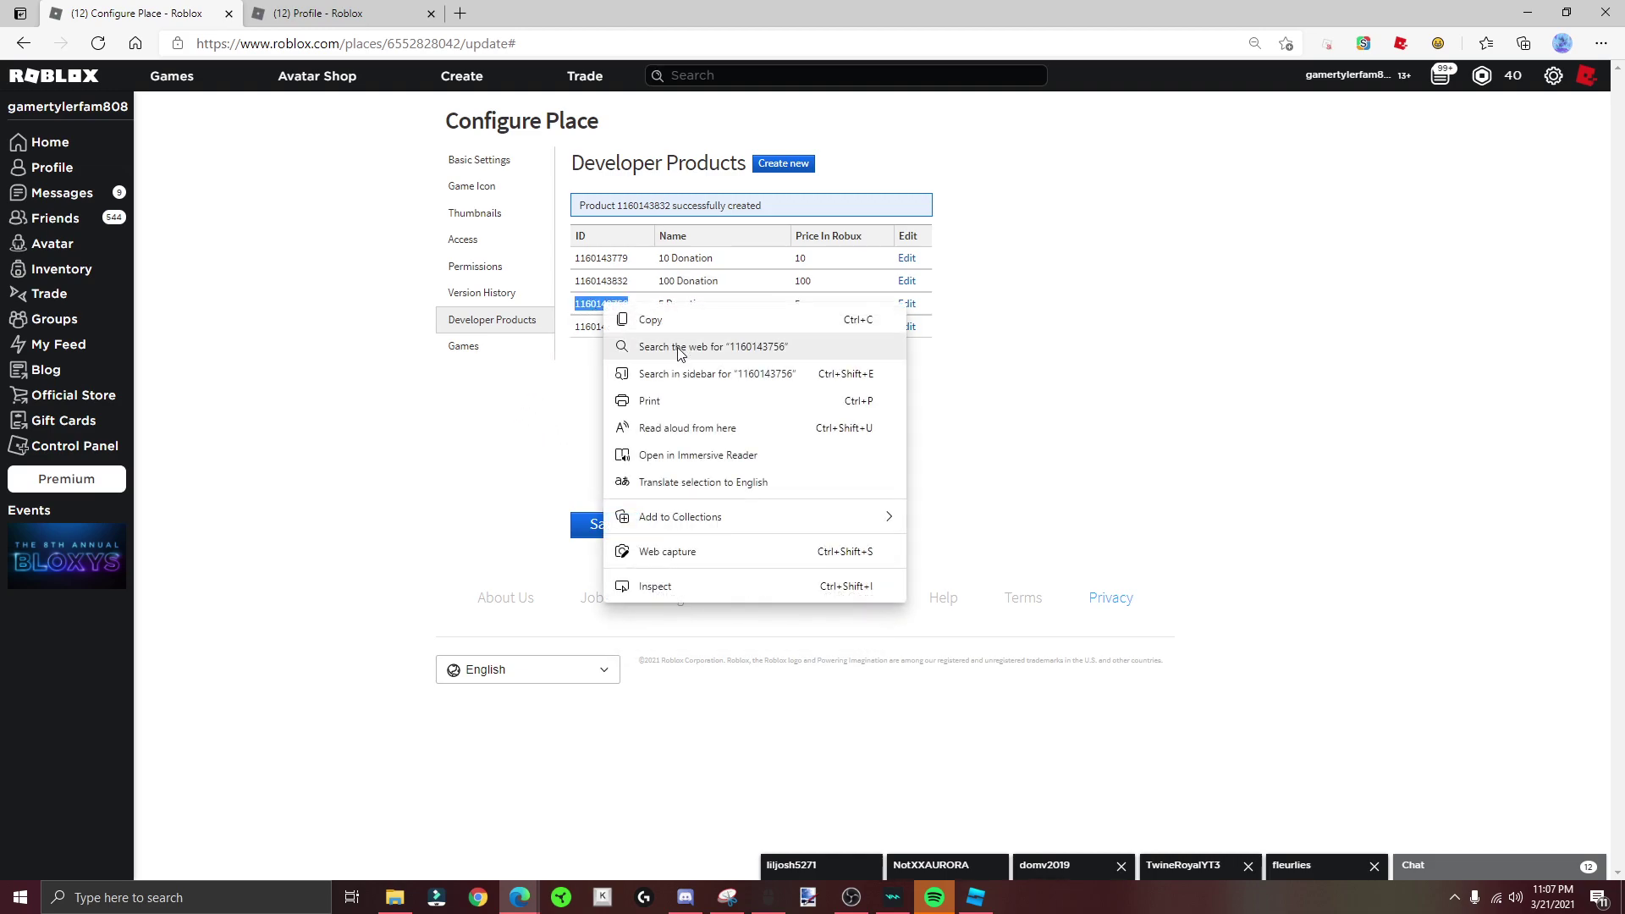
{"action": "left_click", "coordinate": [687, 327]}
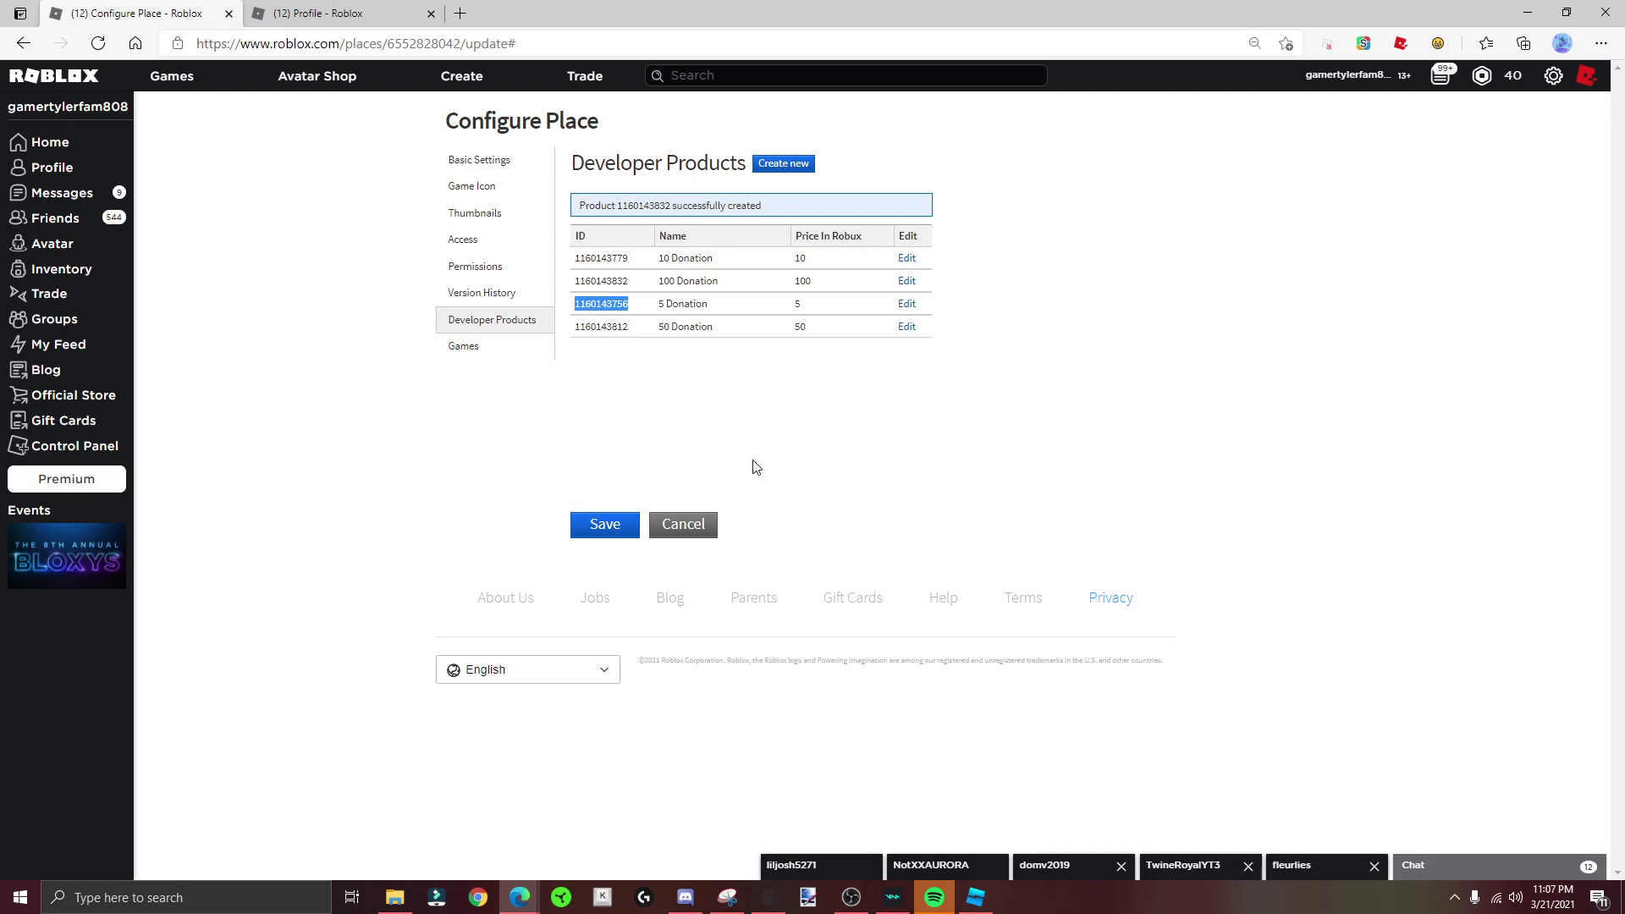
{"action": "left_click", "coordinate": [755, 465]}
{"action": "right_click", "coordinate": [609, 285]}
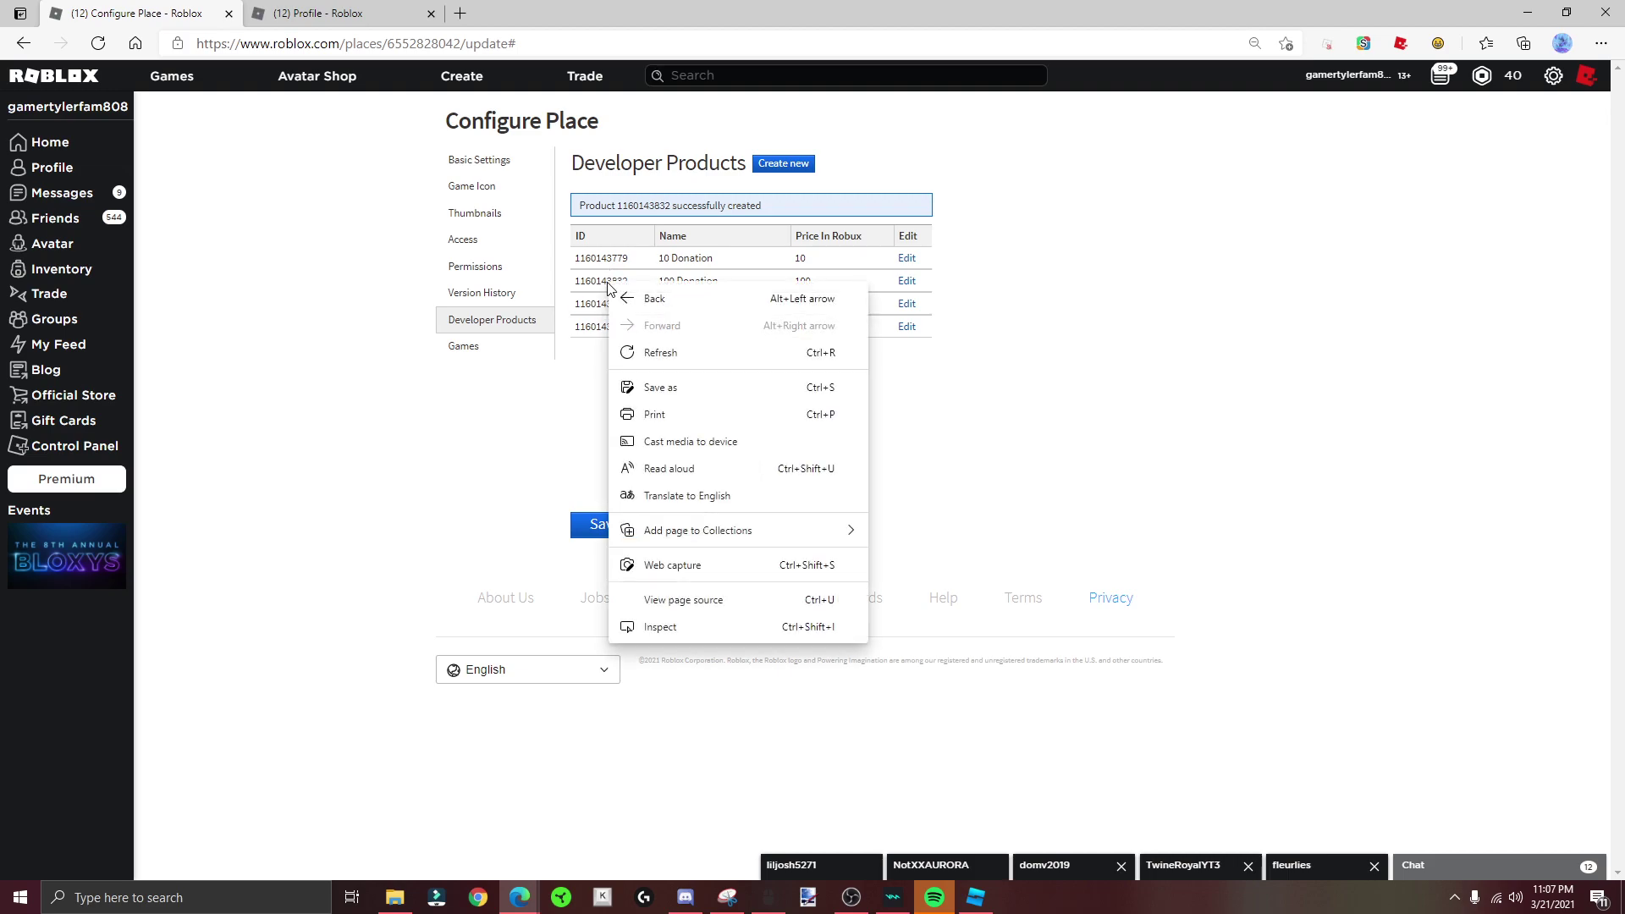
{"action": "double_click", "coordinate": [604, 283]}
{"action": "right_click", "coordinate": [604, 283]}
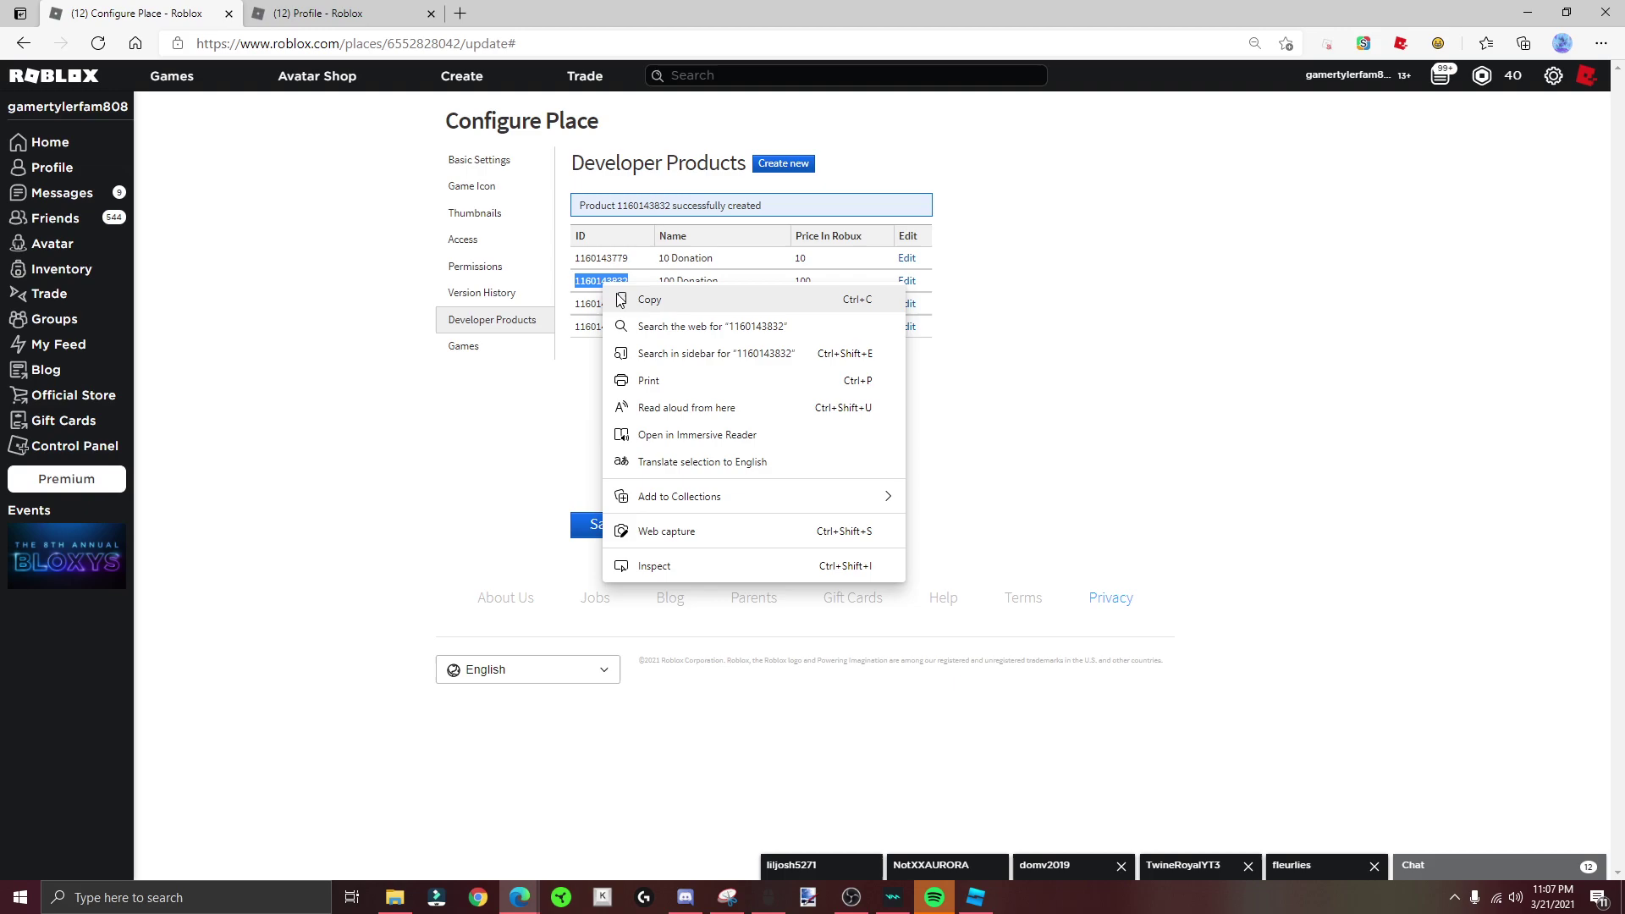
{"action": "left_click", "coordinate": [684, 308]}
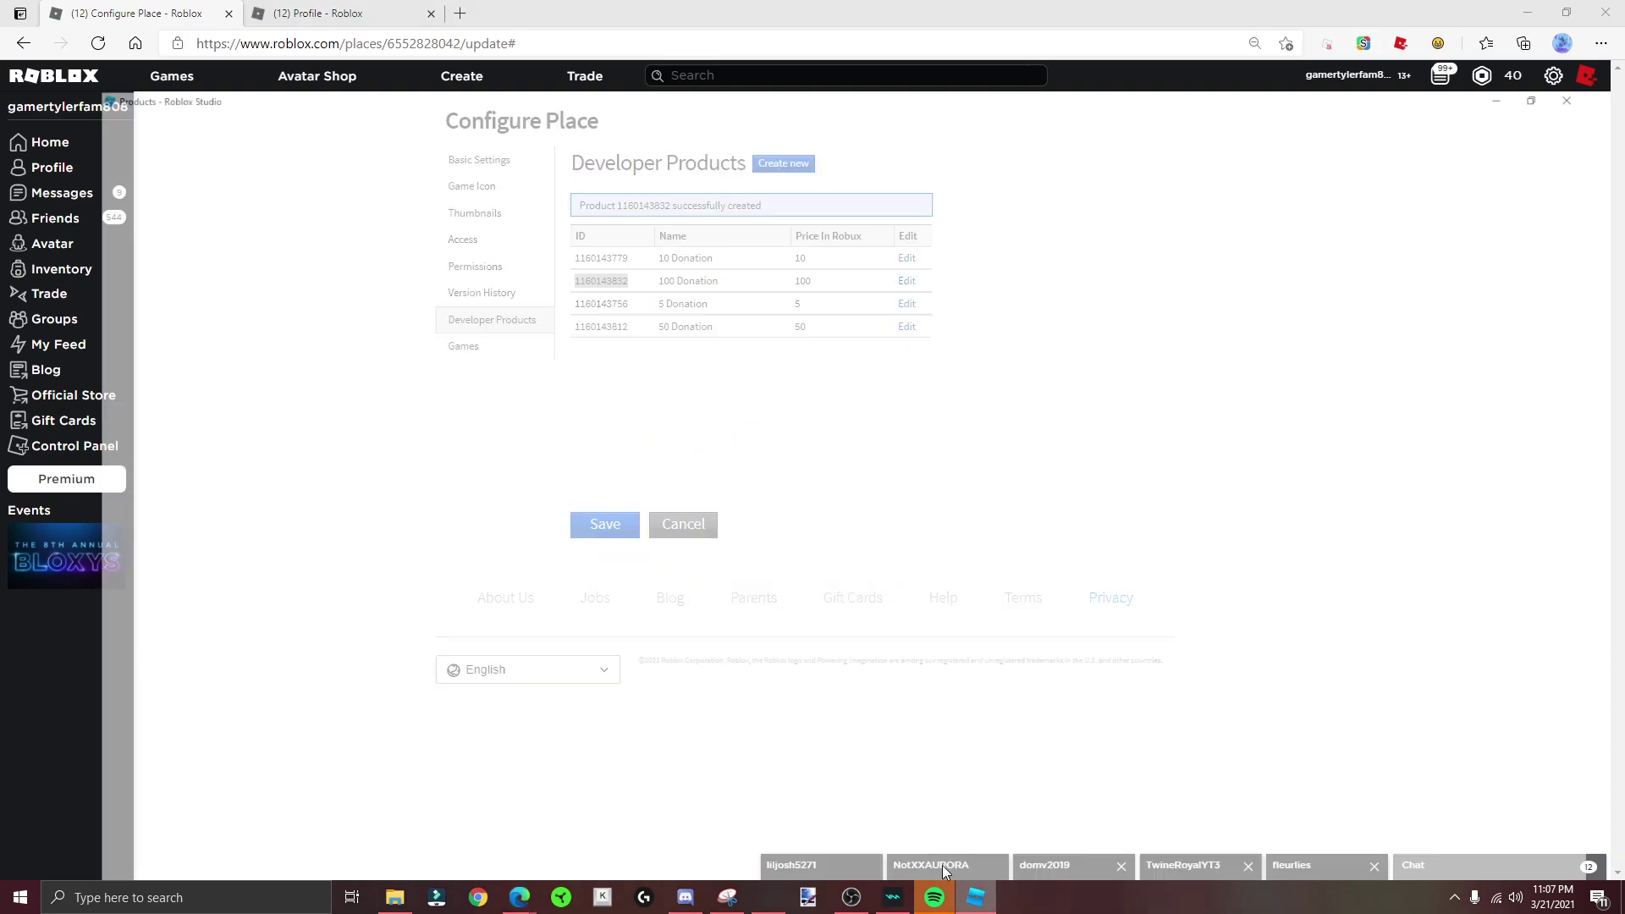
{"action": "left_click", "coordinate": [976, 896]}
{"action": "double_click", "coordinate": [442, 439]}
{"action": "key", "text": "ctrl+v"}
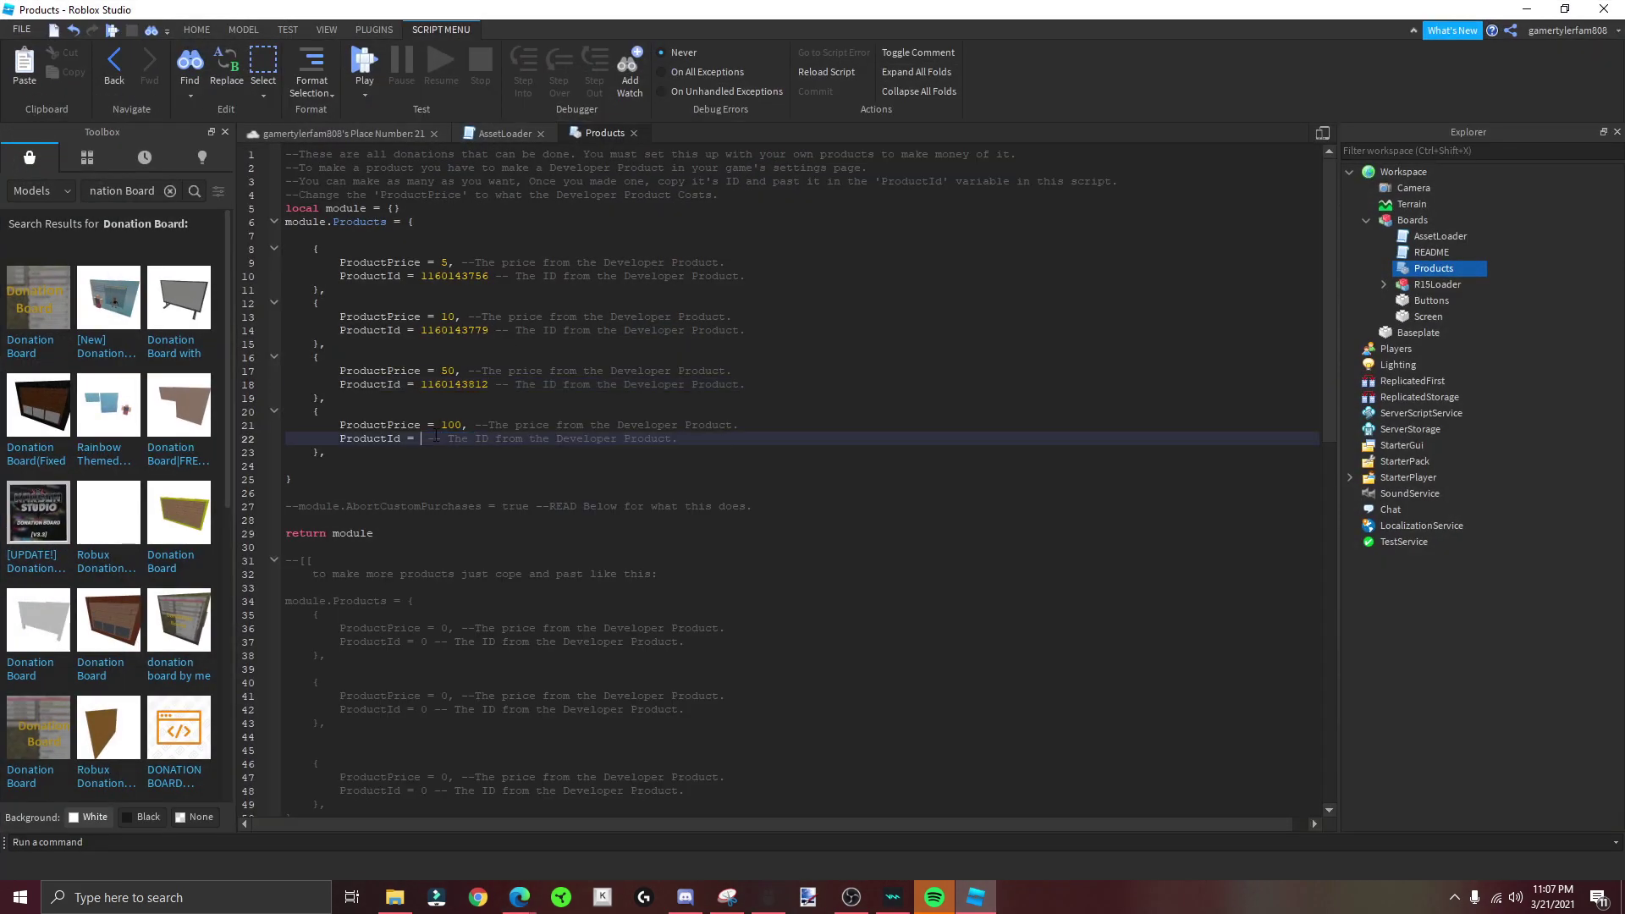
Step: Close the Products and AssetLoader scripts and collapse the Workspace tree
{"action": "left_click", "coordinate": [386, 129]}
{"action": "left_click", "coordinate": [635, 133]}
{"action": "left_click", "coordinate": [540, 134]}
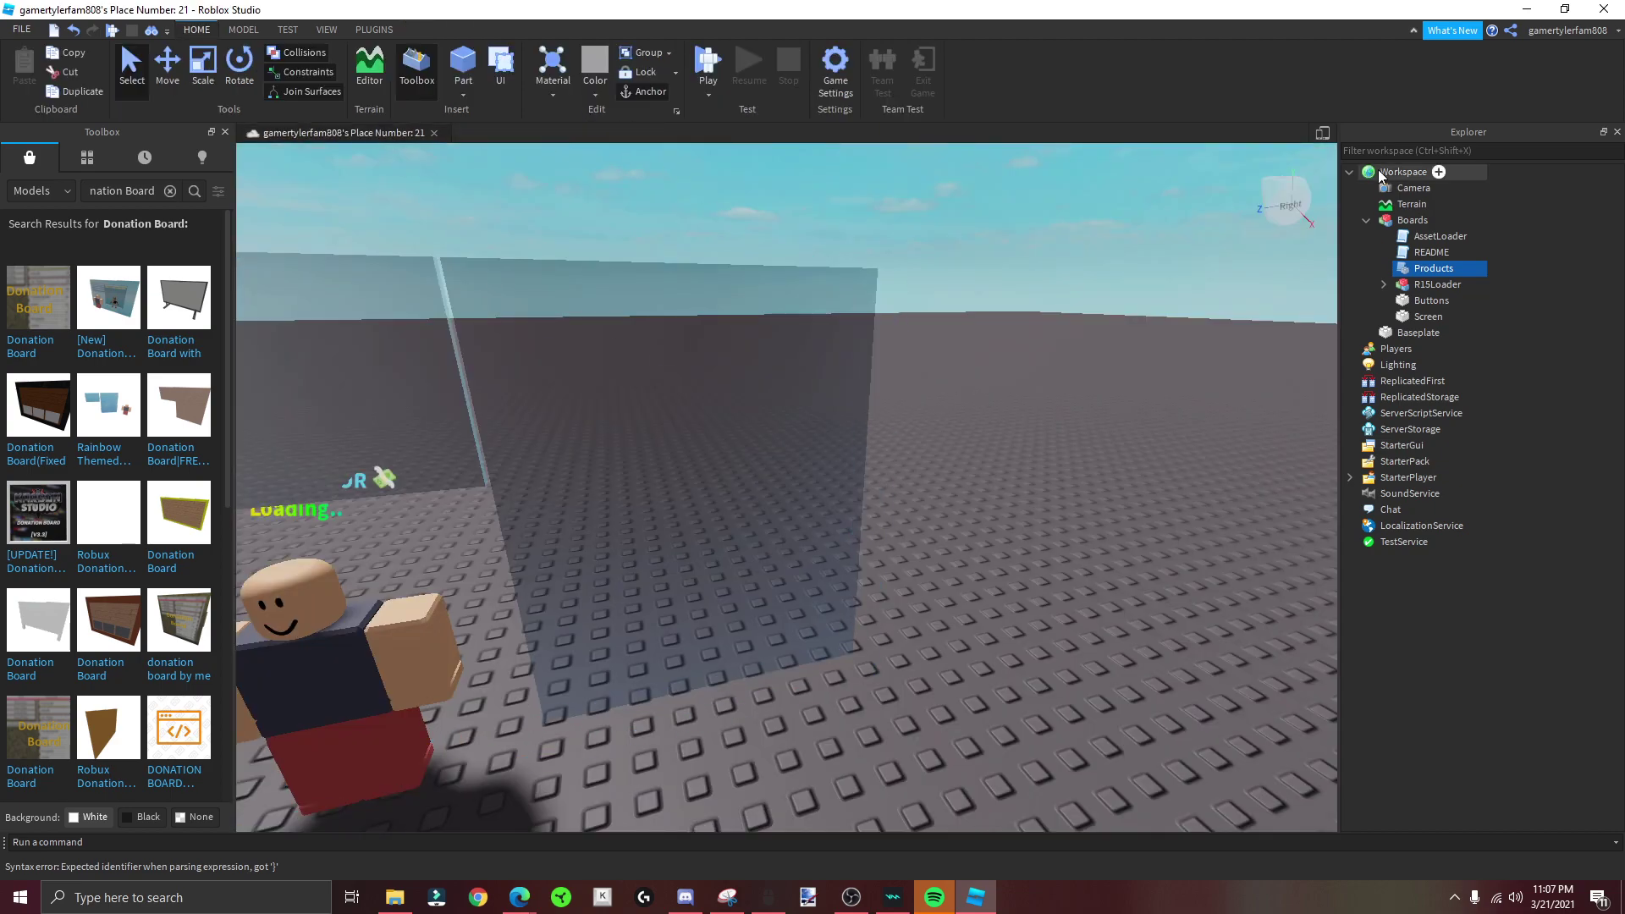
{"action": "left_click", "coordinate": [1349, 172]}
{"action": "scroll", "coordinate": [744, 347], "scroll_direction": "down", "scroll_amount": 10}
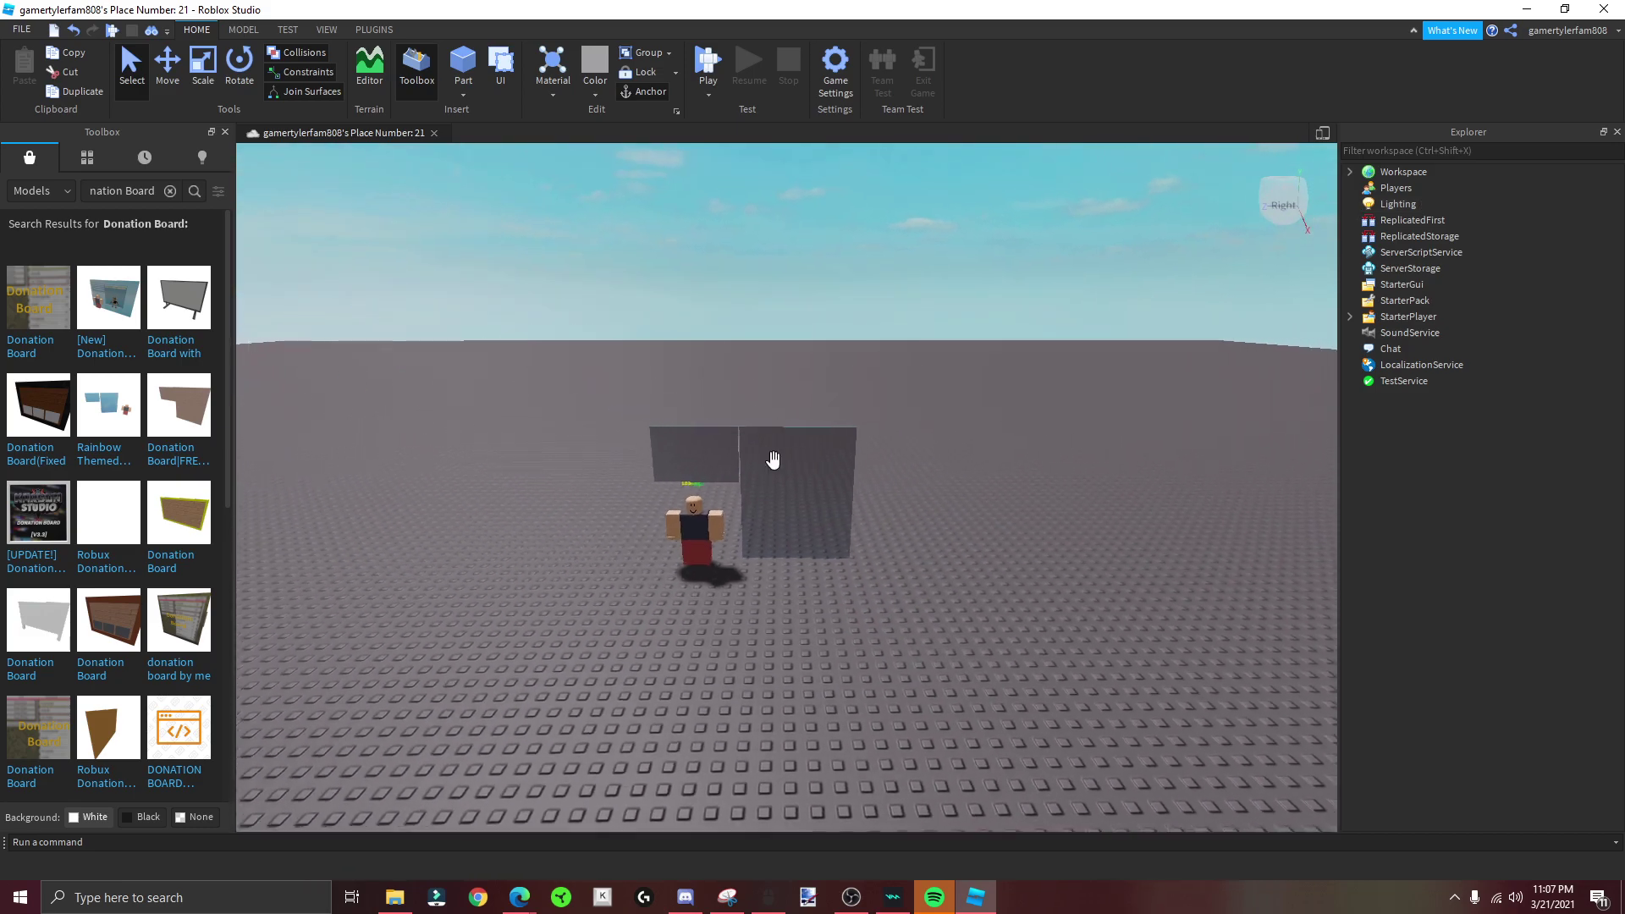
Step: Allow third party teleports, third party sales, Studio access to API services and HTTP requests in the game's security settings, and save them
{"action": "left_click", "coordinate": [832, 73]}
{"action": "left_click", "coordinate": [461, 327]}
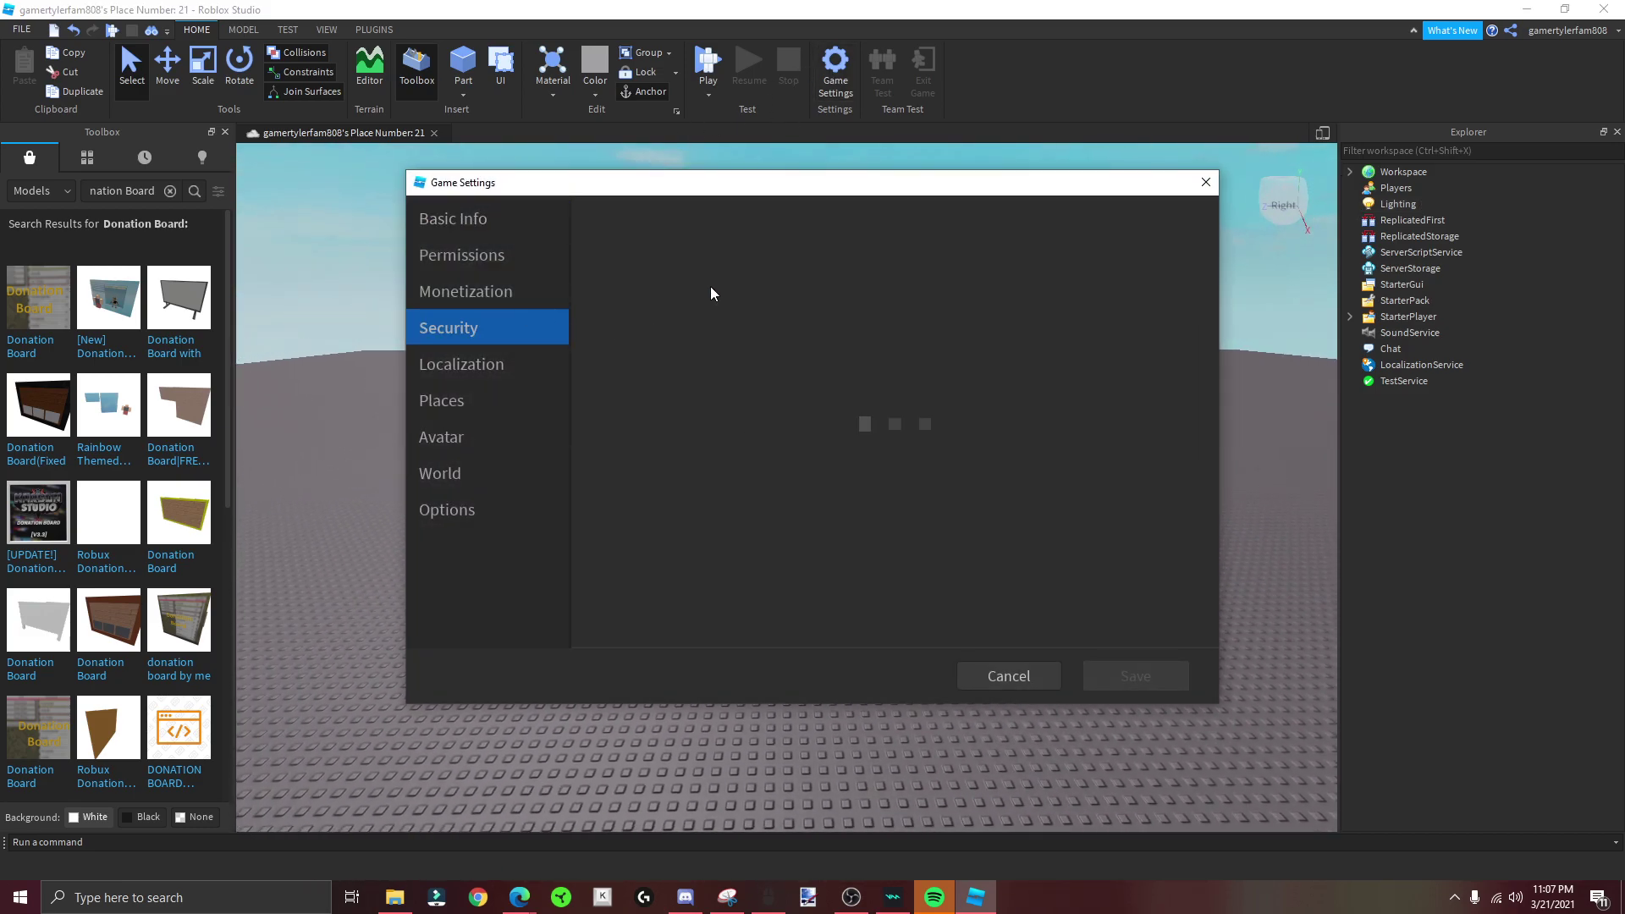
{"action": "left_click", "coordinate": [764, 496]}
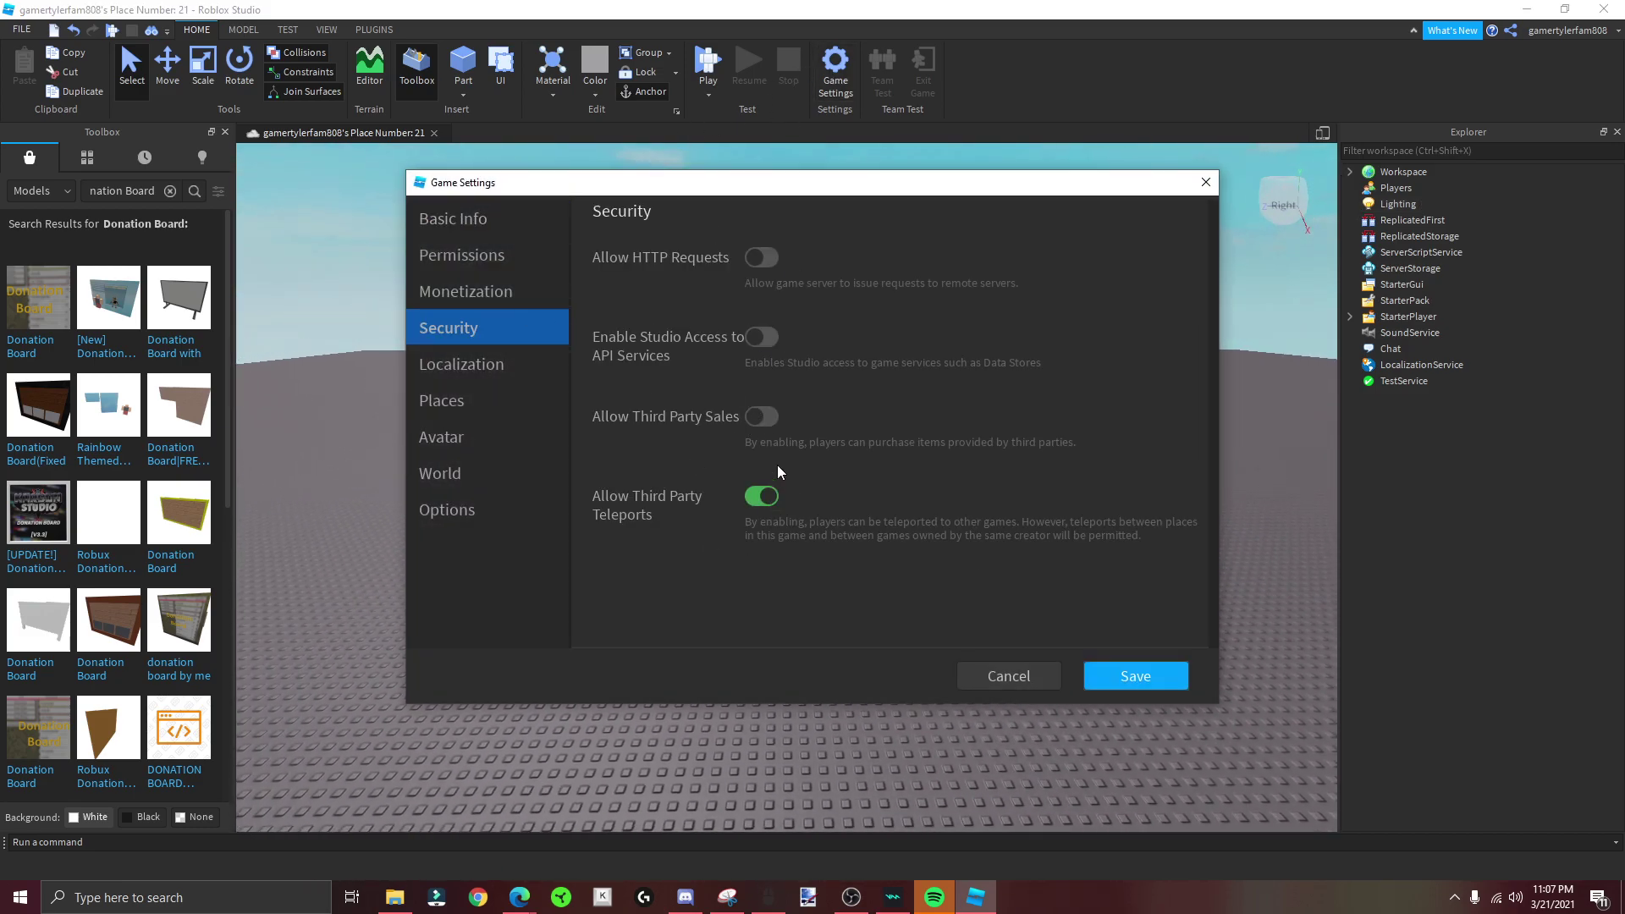
{"action": "left_click", "coordinate": [761, 416]}
{"action": "left_click", "coordinate": [760, 339]}
{"action": "left_click", "coordinate": [761, 257]}
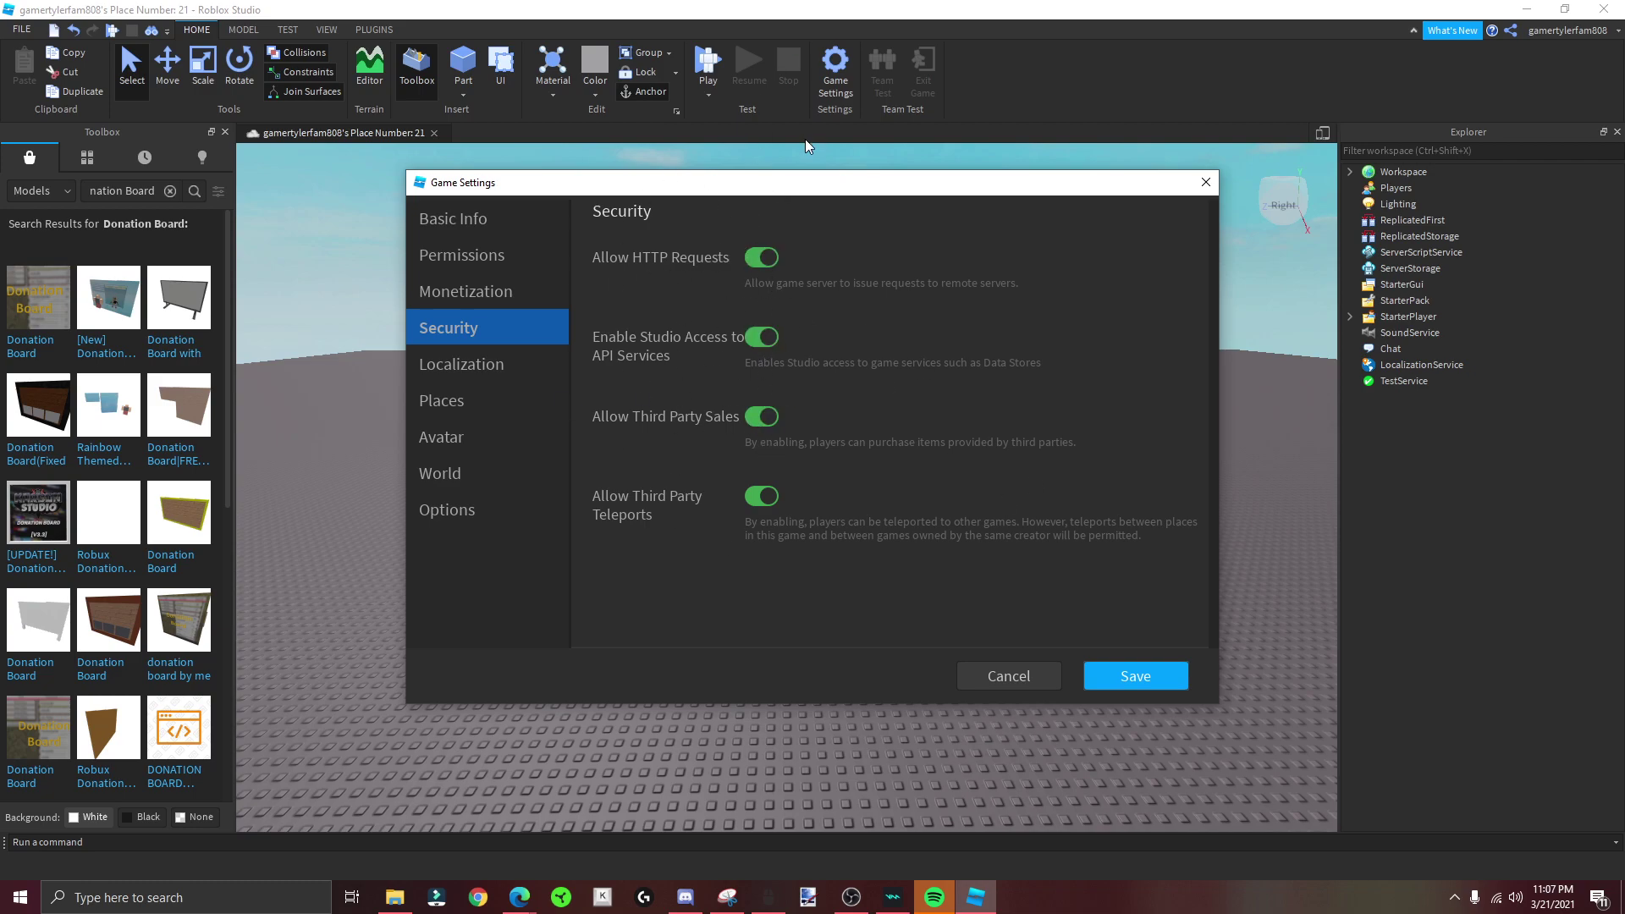
{"action": "left_click", "coordinate": [1188, 682]}
Step: Start a playtest, approach the donation board and make a test purchase of the 100 Robux donation
{"action": "key", "text": "a"}
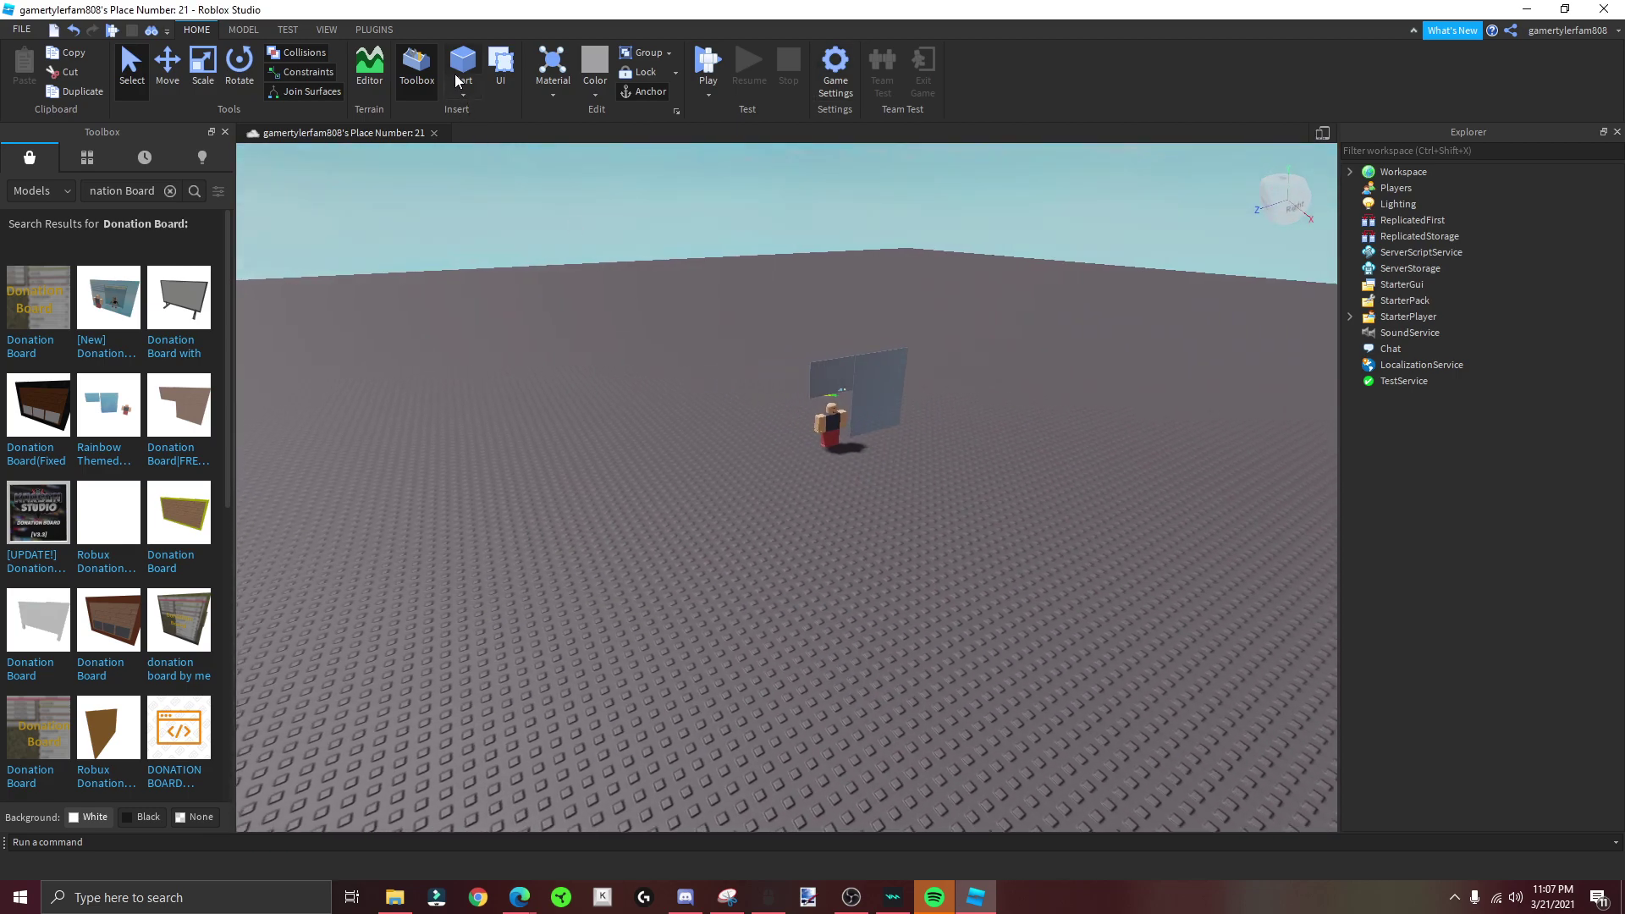
{"action": "left_click", "coordinate": [701, 65]}
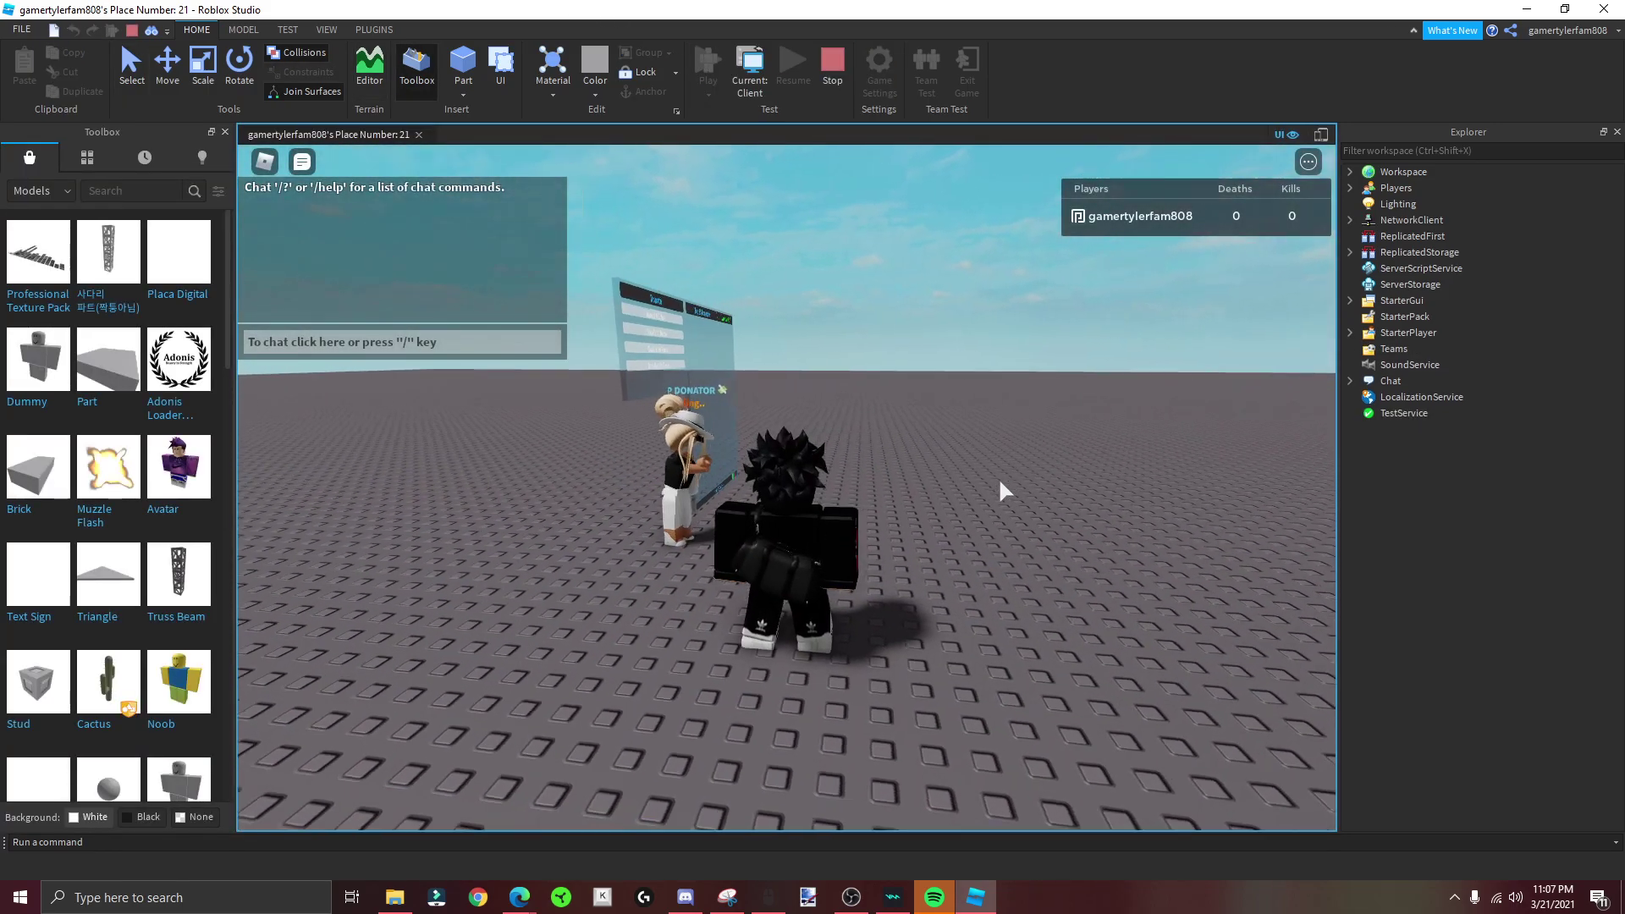
{"action": "key", "text": "w"}
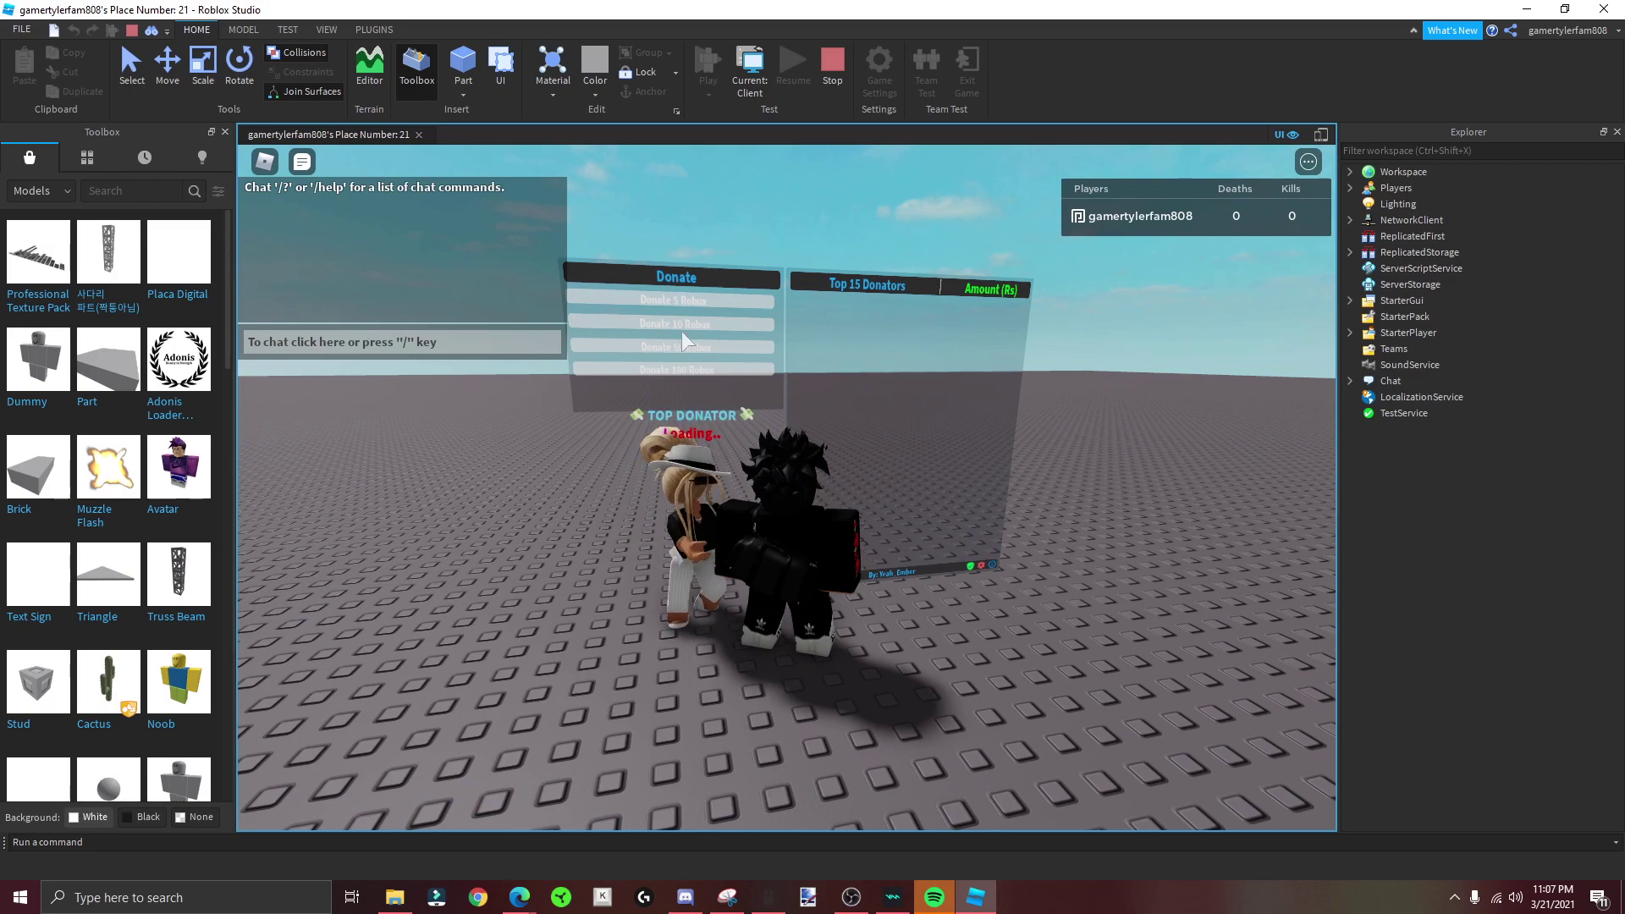
{"action": "left_click", "coordinate": [693, 376]}
{"action": "left_click", "coordinate": [713, 464]}
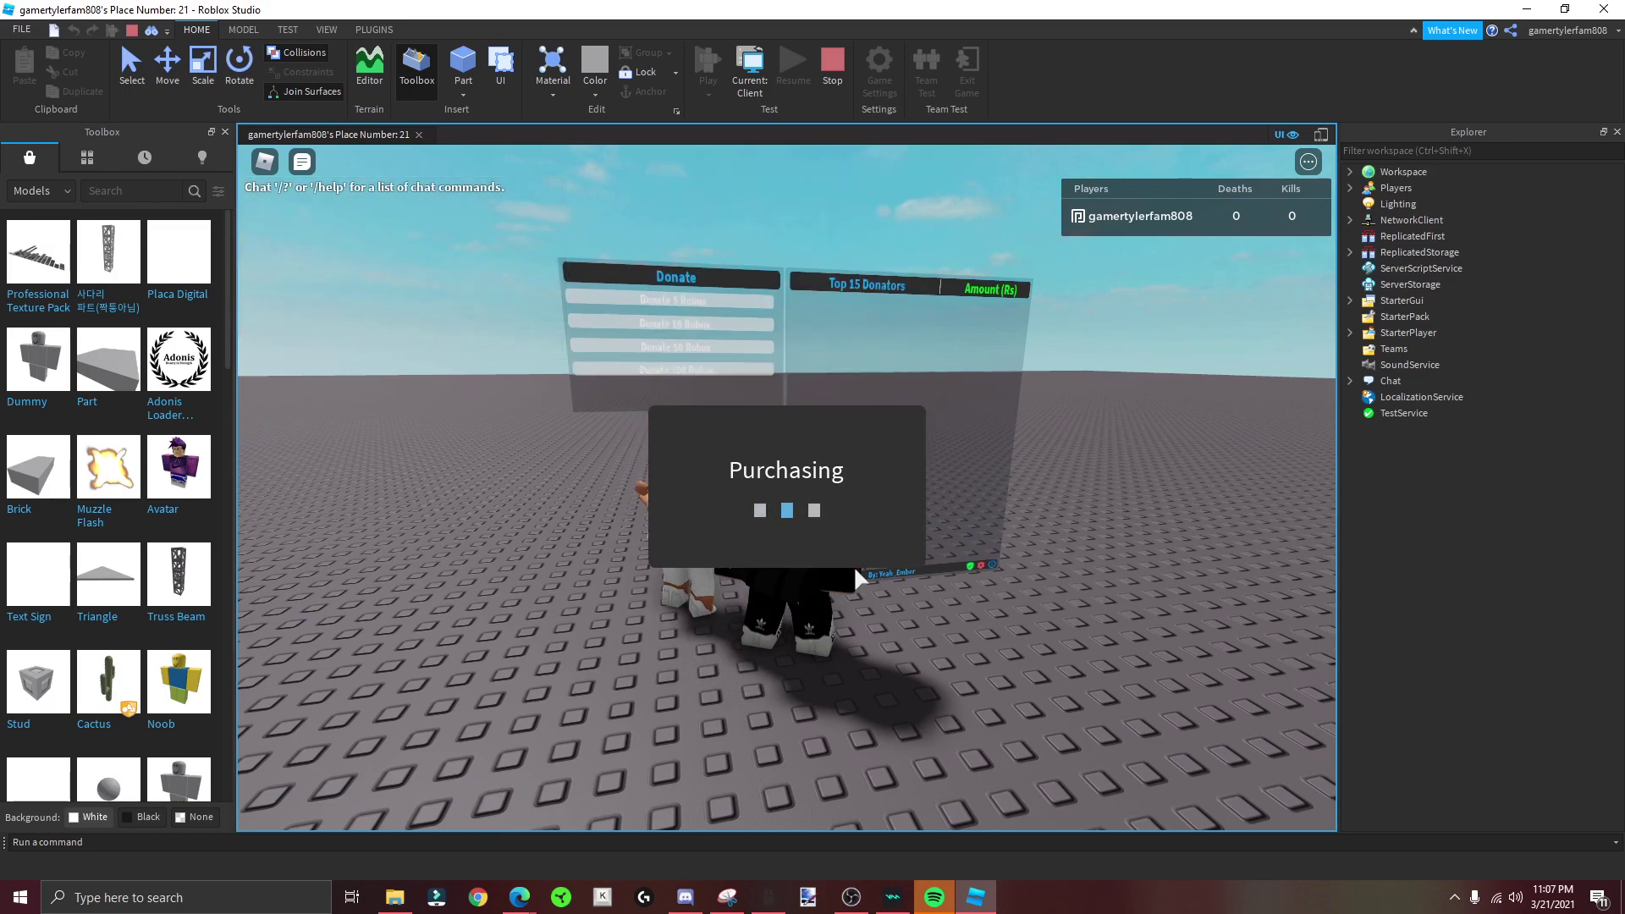
{"action": "left_click", "coordinate": [796, 511]}
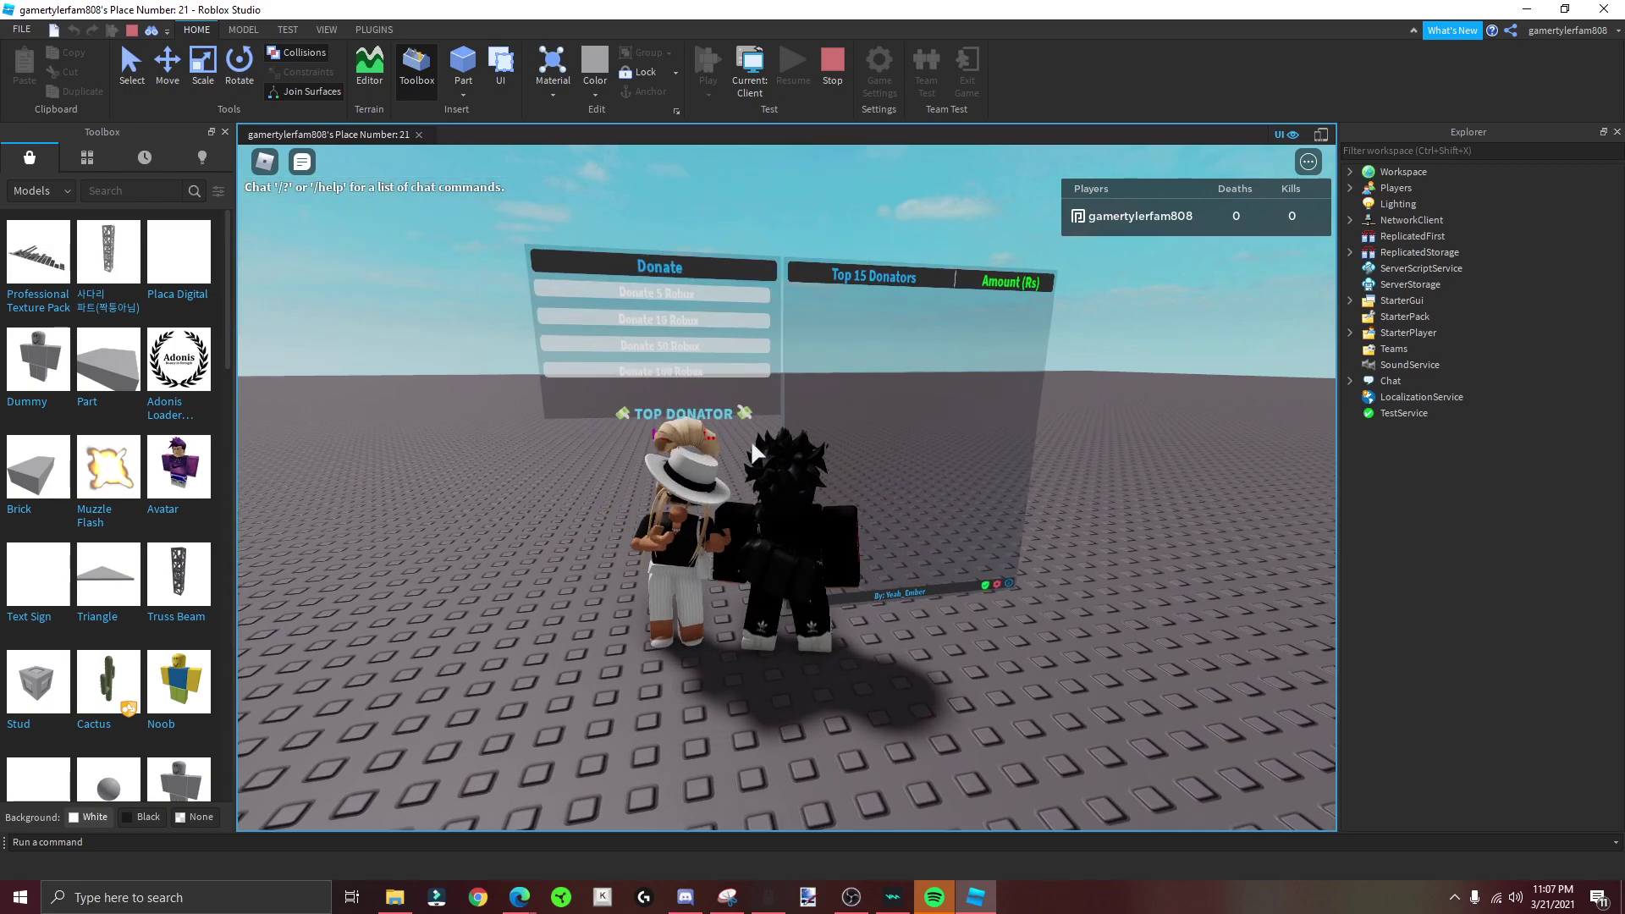
Step: Make three more test purchases of the 100 Robux donation on the board
{"action": "left_click", "coordinate": [724, 376]}
{"action": "left_click", "coordinate": [709, 541]}
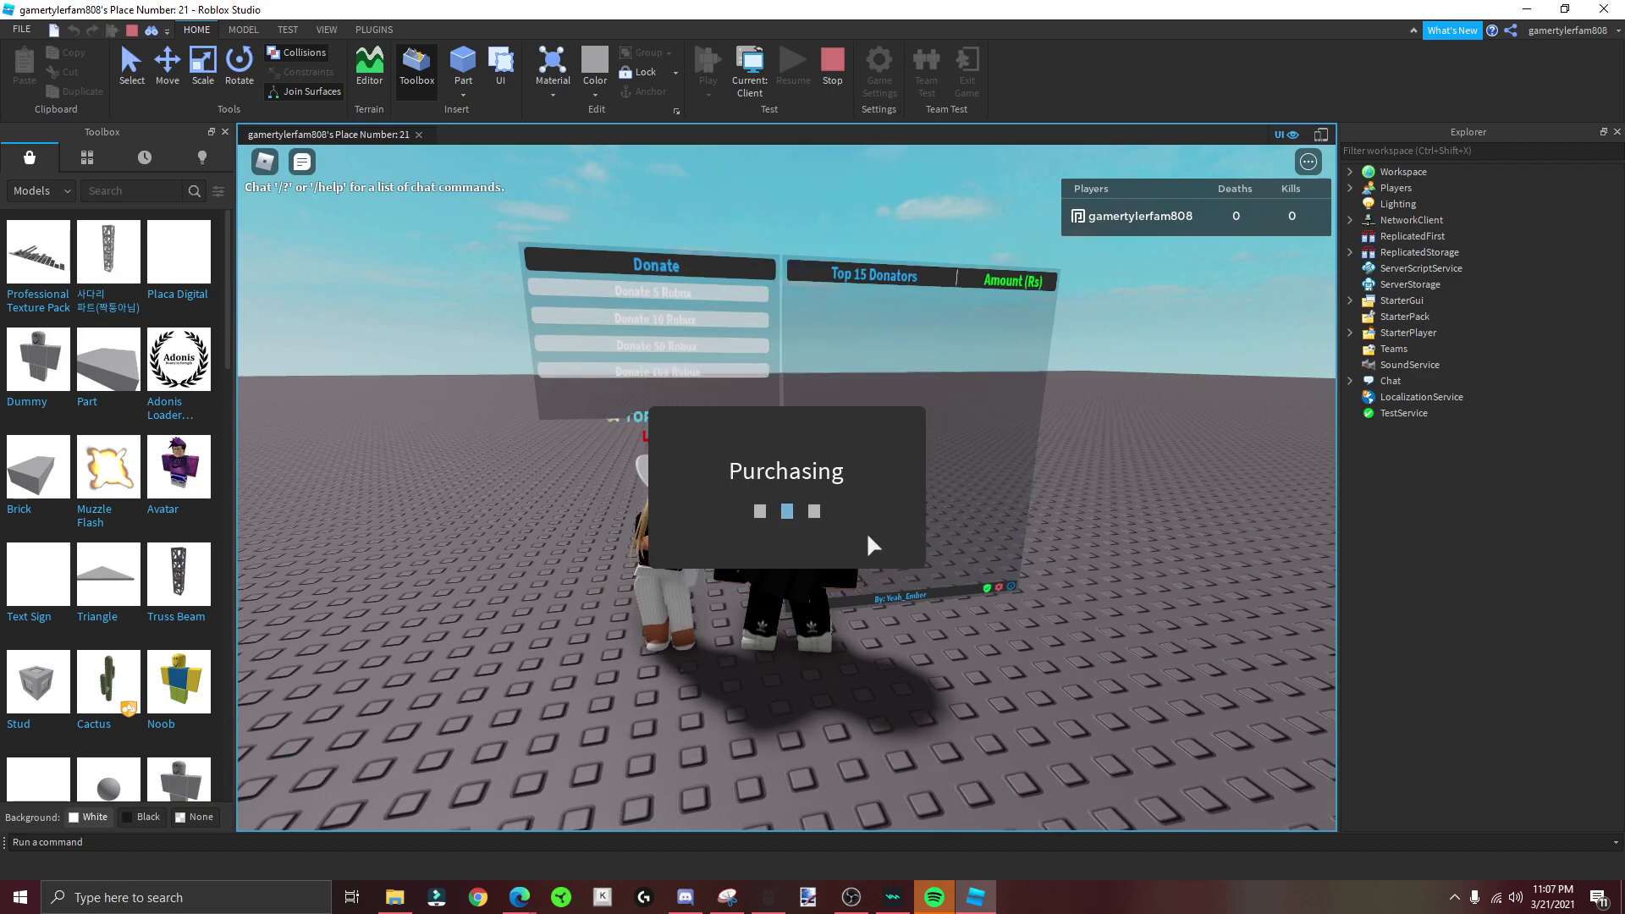
{"action": "left_click", "coordinate": [784, 410]}
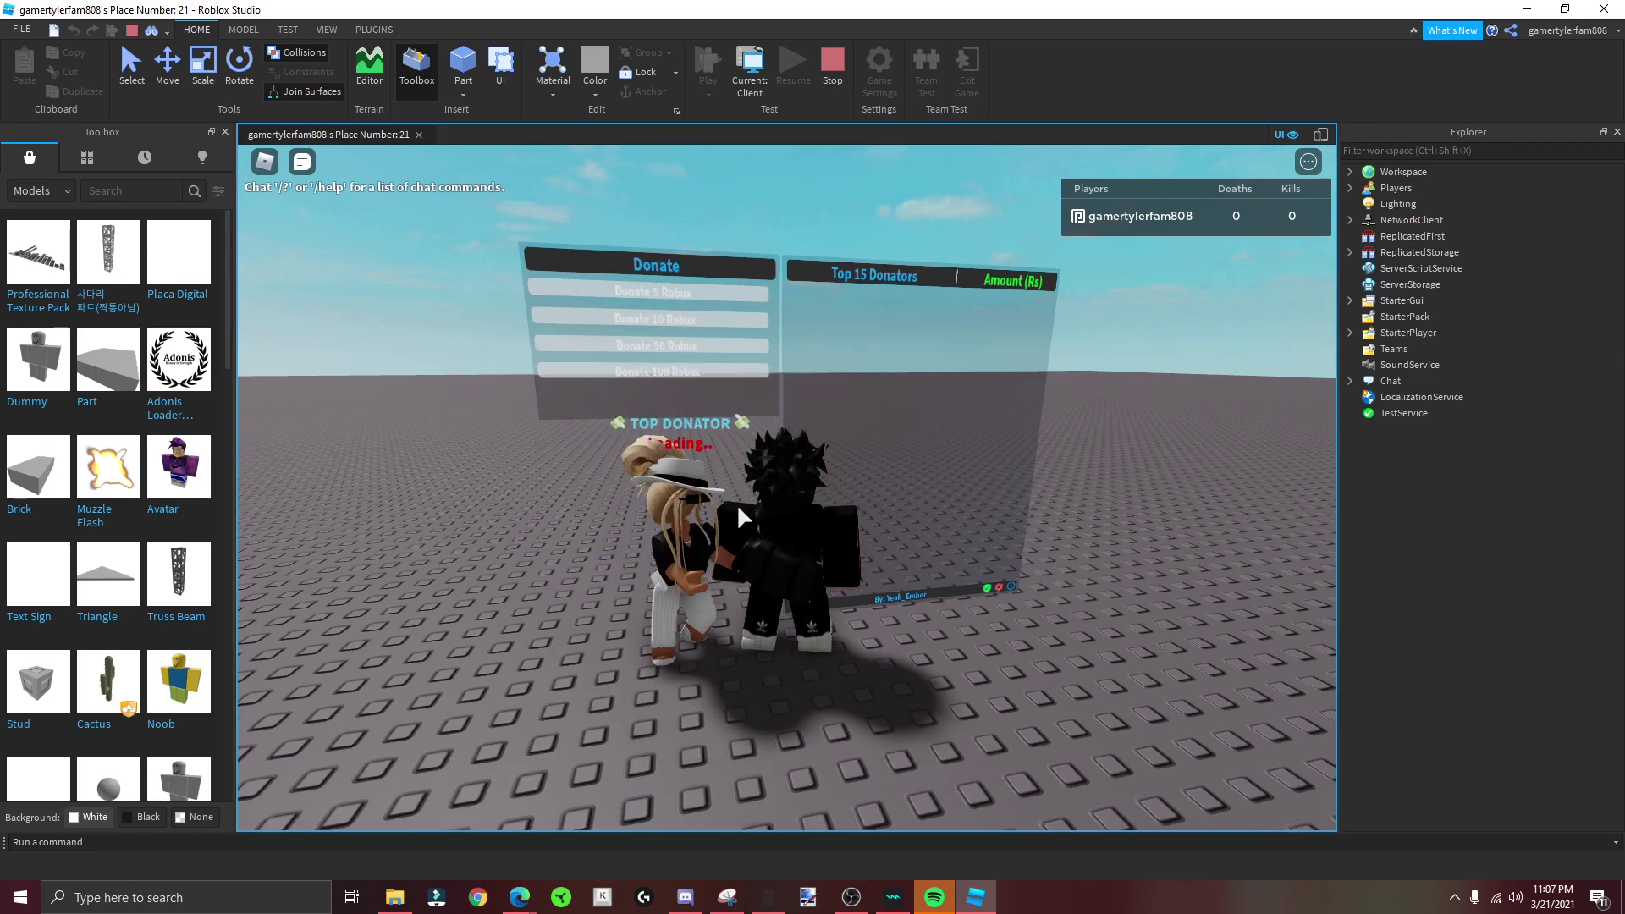
{"action": "left_click", "coordinate": [723, 376]}
{"action": "left_click", "coordinate": [708, 475]}
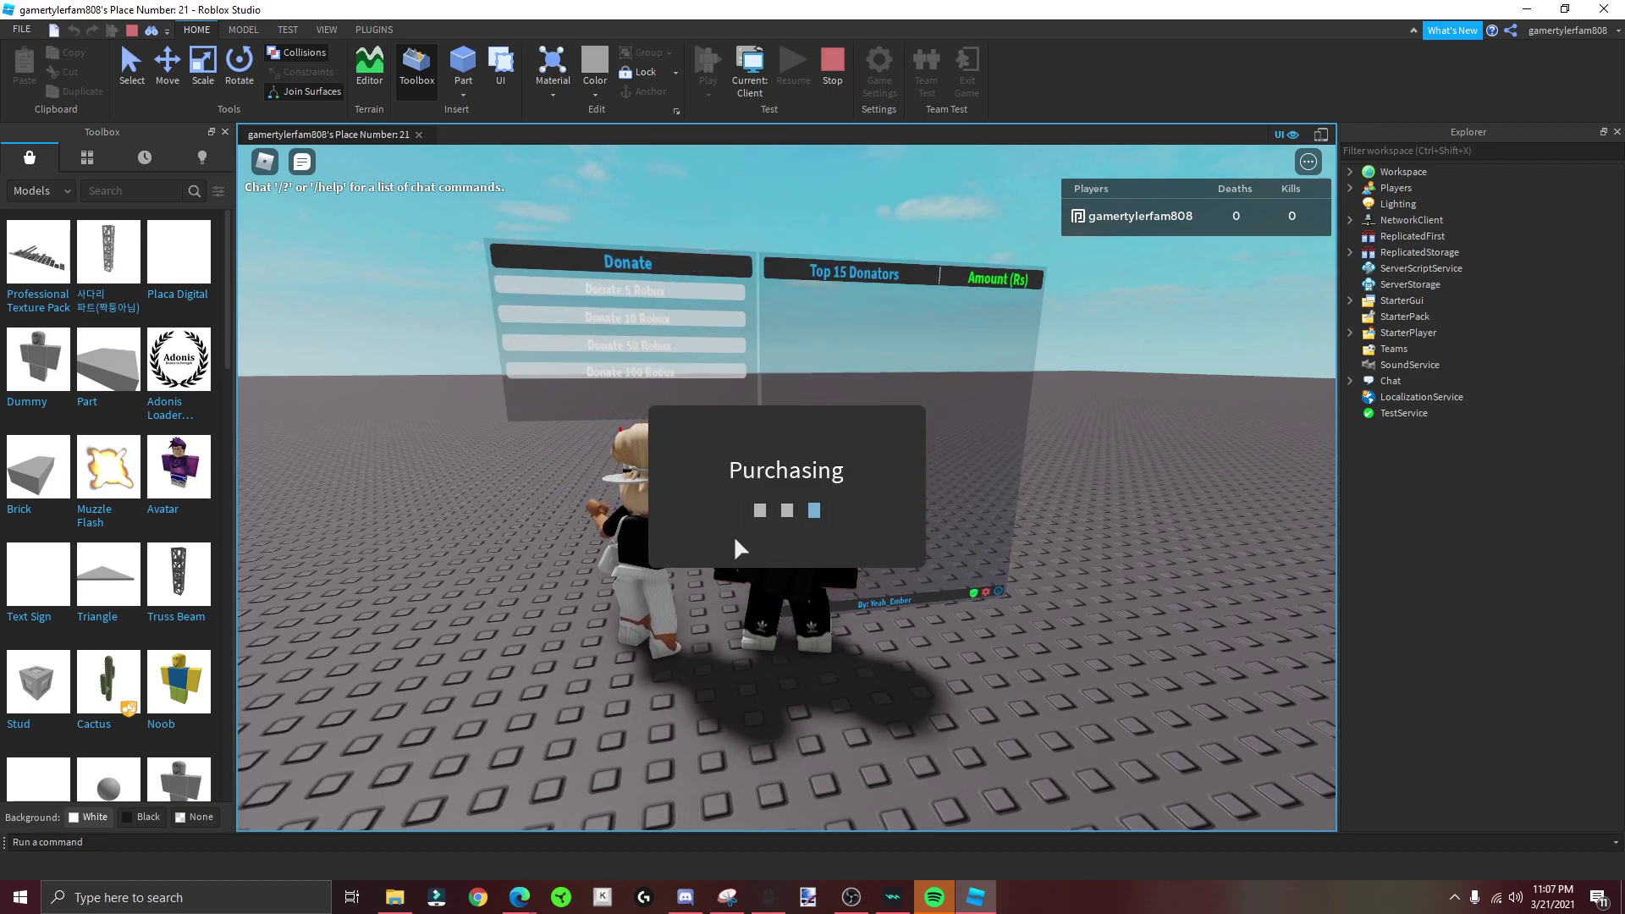
{"action": "left_click", "coordinate": [786, 551]}
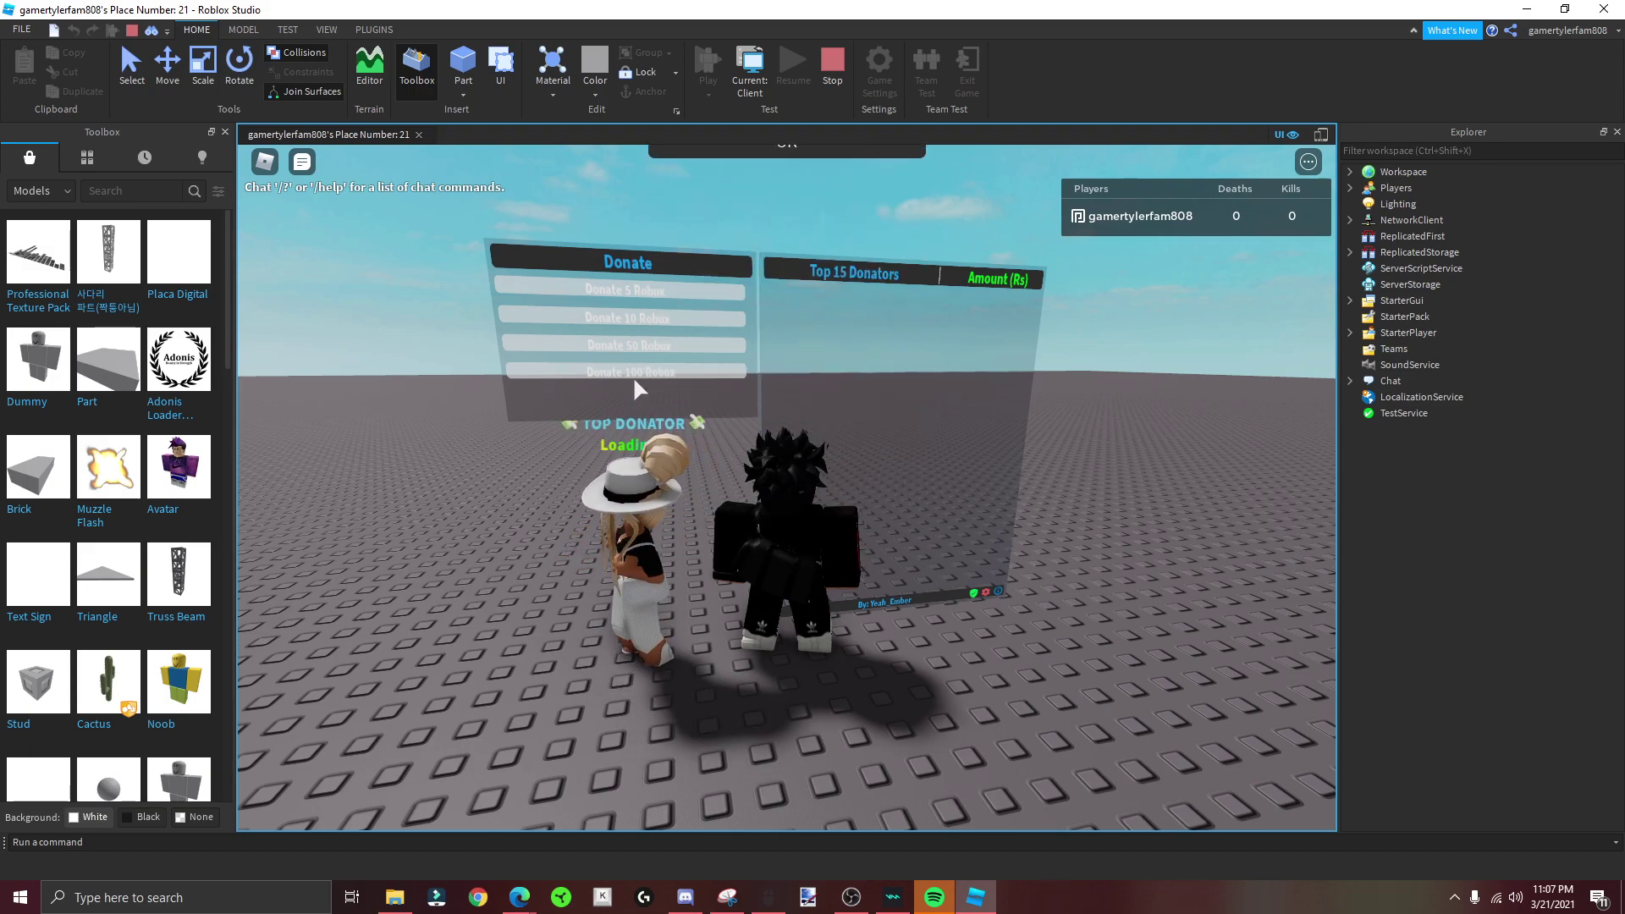
{"action": "left_click", "coordinate": [680, 375]}
{"action": "left_click", "coordinate": [704, 499]}
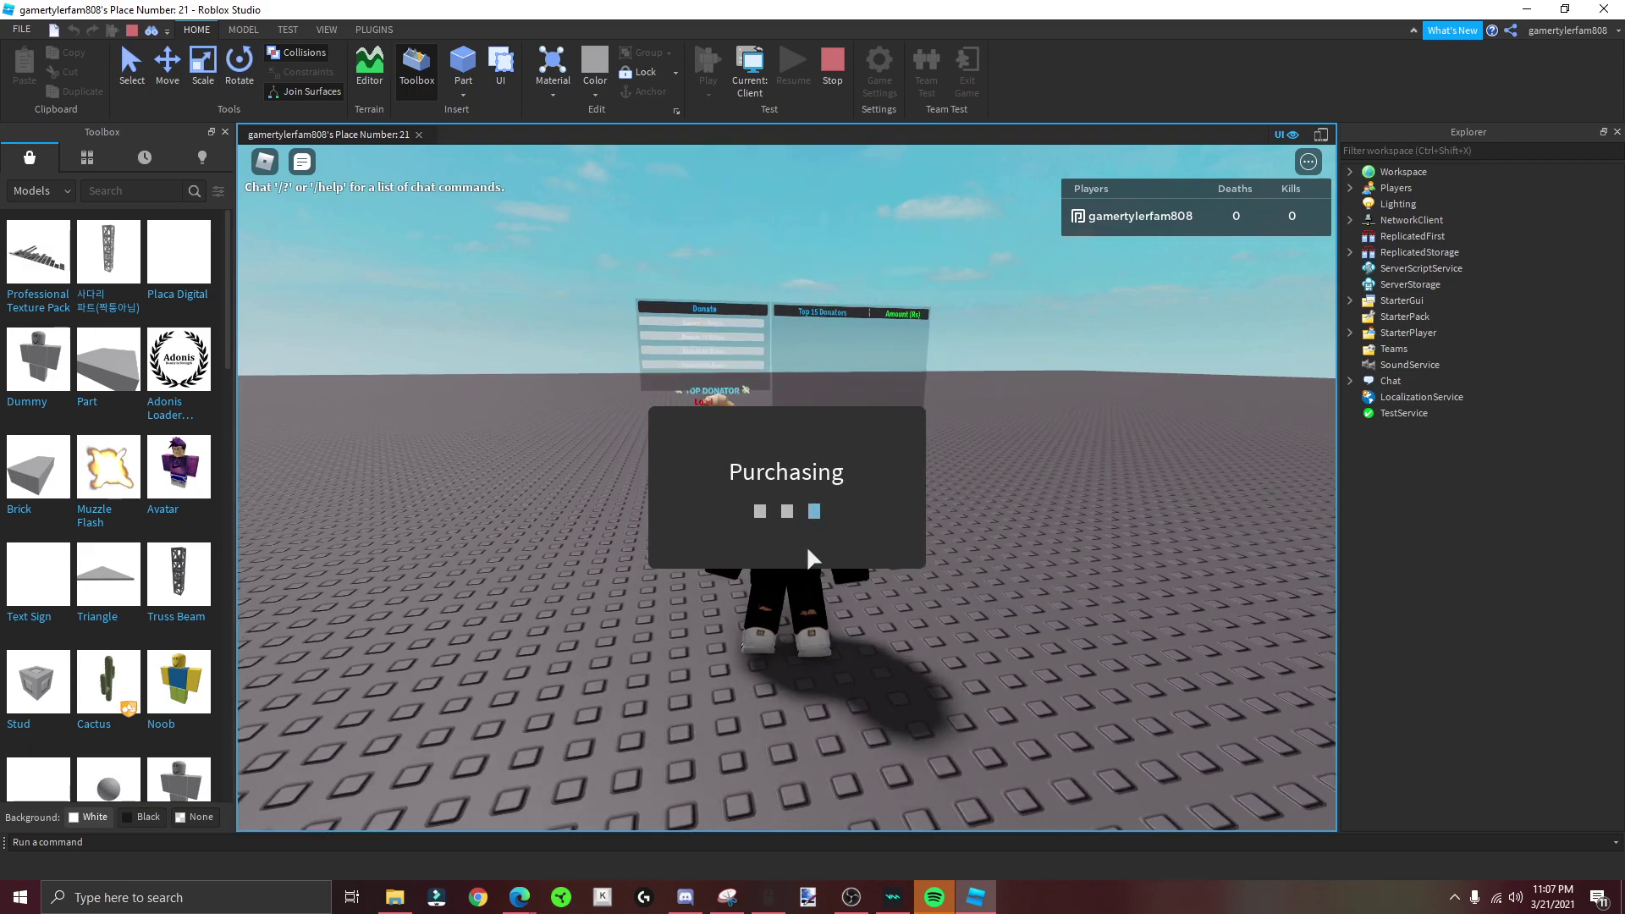
{"action": "left_click", "coordinate": [838, 549]}
Step: Walk around the donation board to check its donator list, and stop the playtest
{"action": "key", "text": "w"}
{"action": "key", "text": "d"}
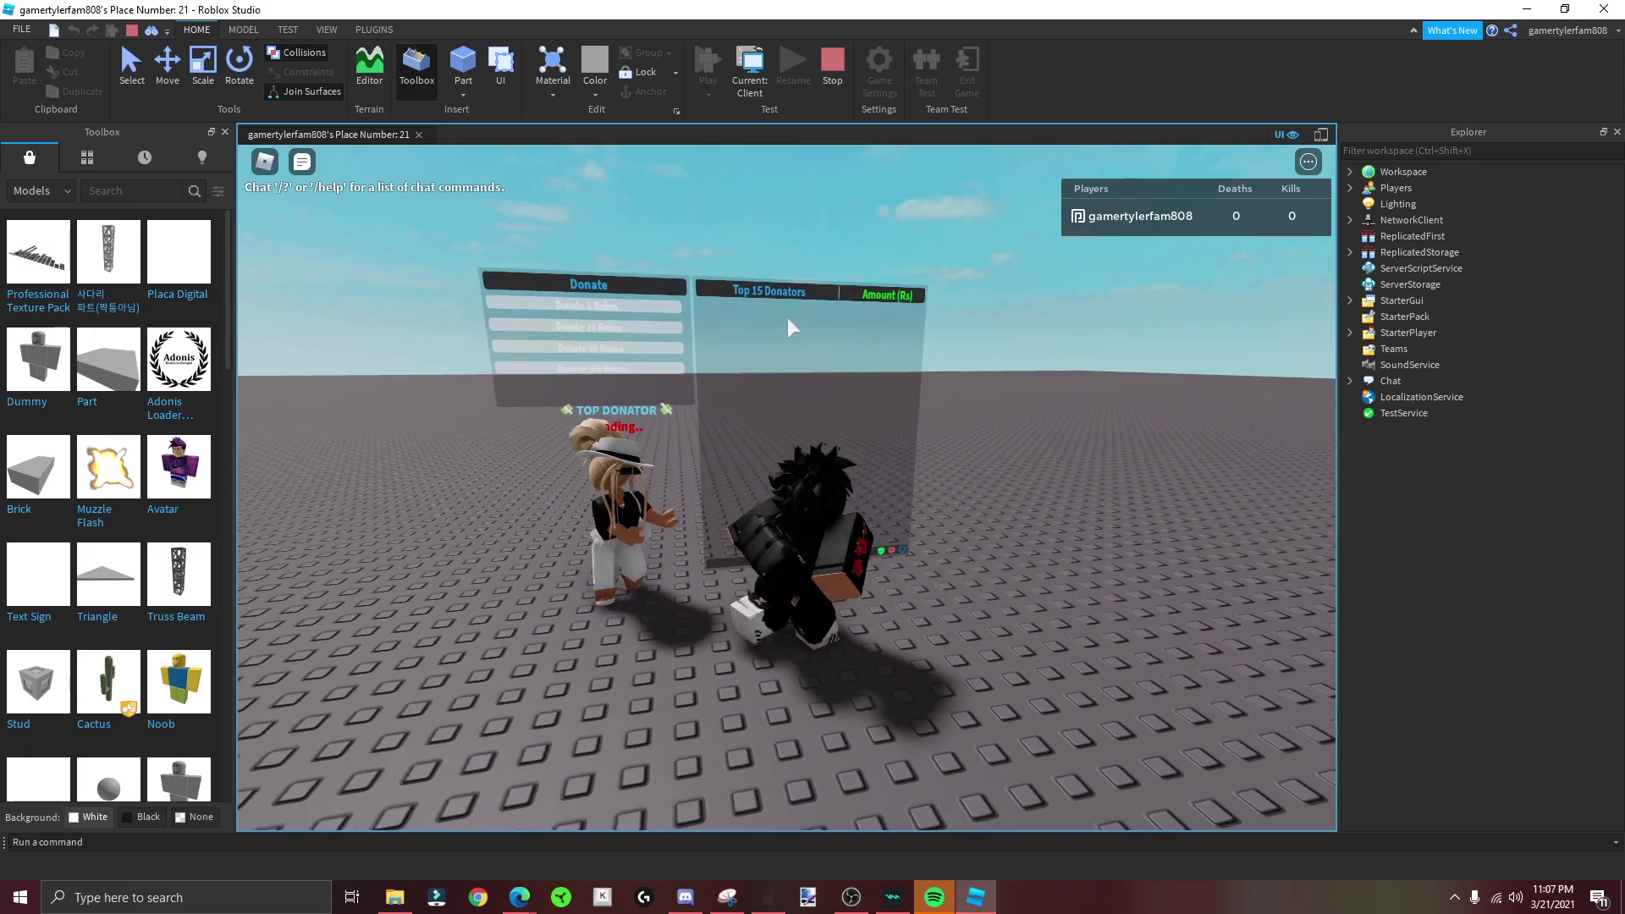
{"action": "key", "text": "s"}
{"action": "key", "text": "a"}
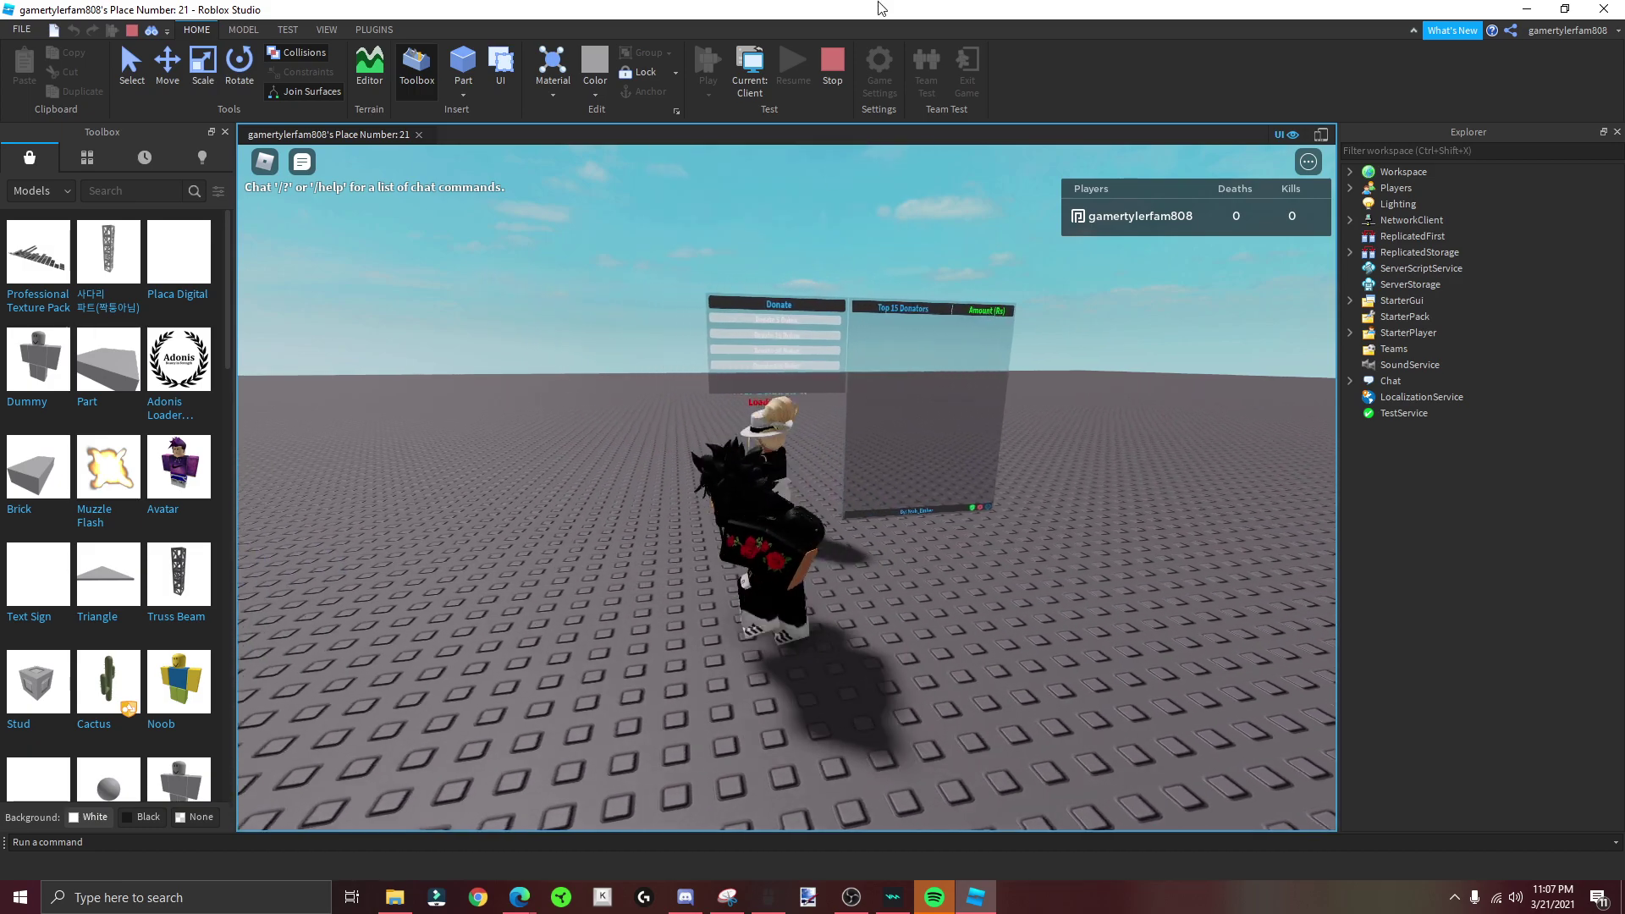
{"action": "left_click", "coordinate": [843, 54]}
{"action": "left_click", "coordinate": [832, 67]}
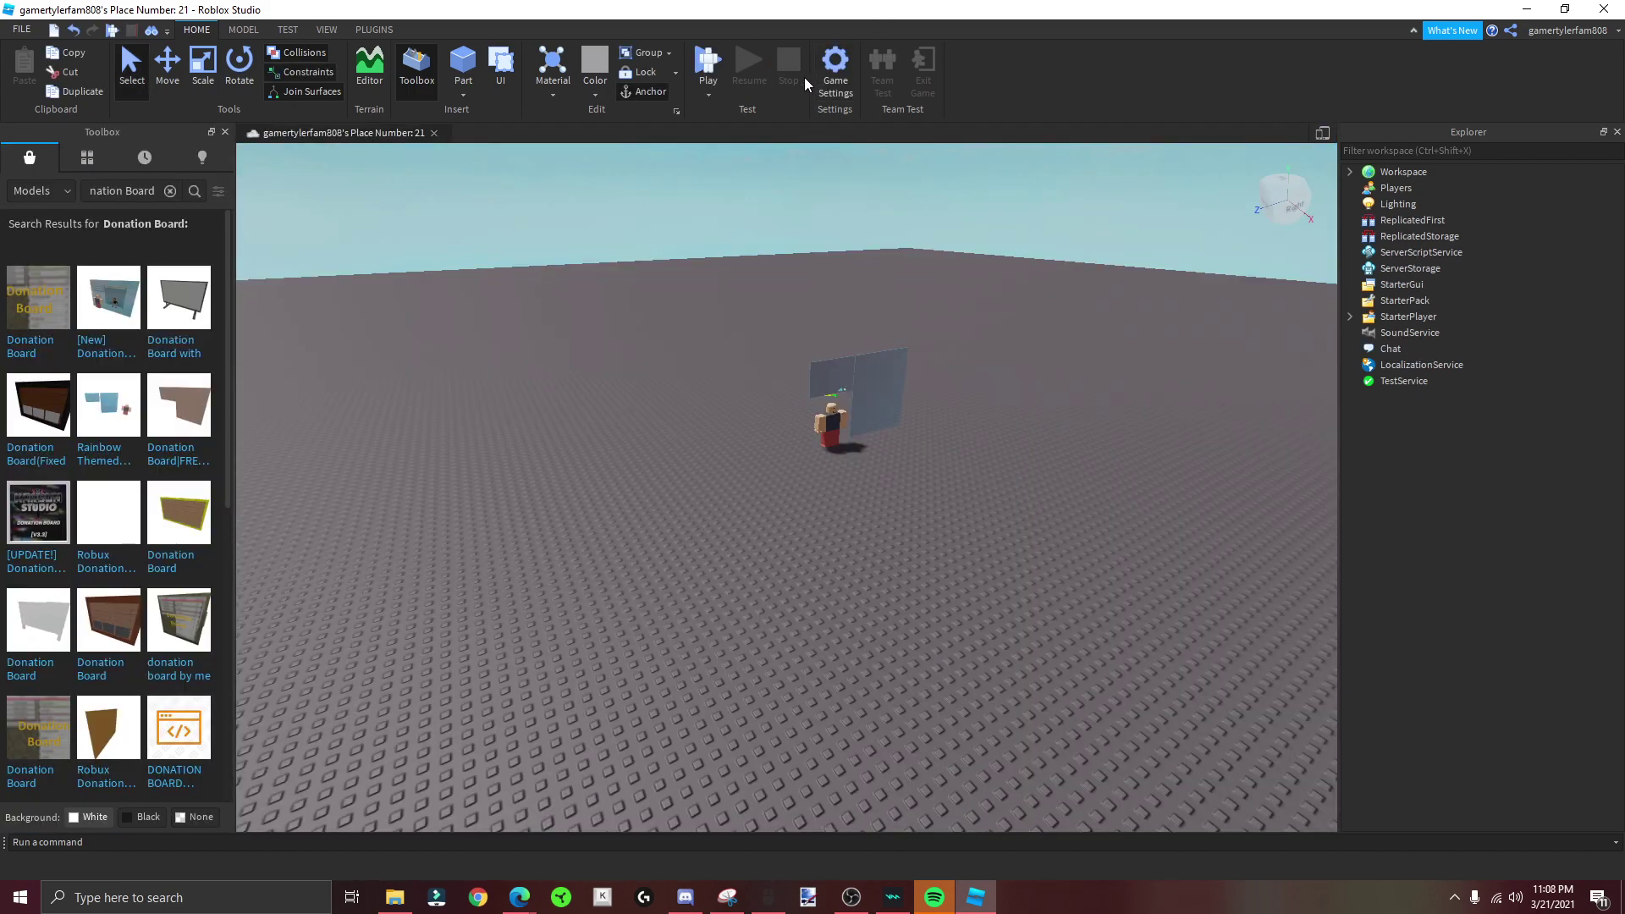
Step: Start a new playtest and walk up to the board to check the Top 15 Donators list
{"action": "left_click", "coordinate": [713, 70]}
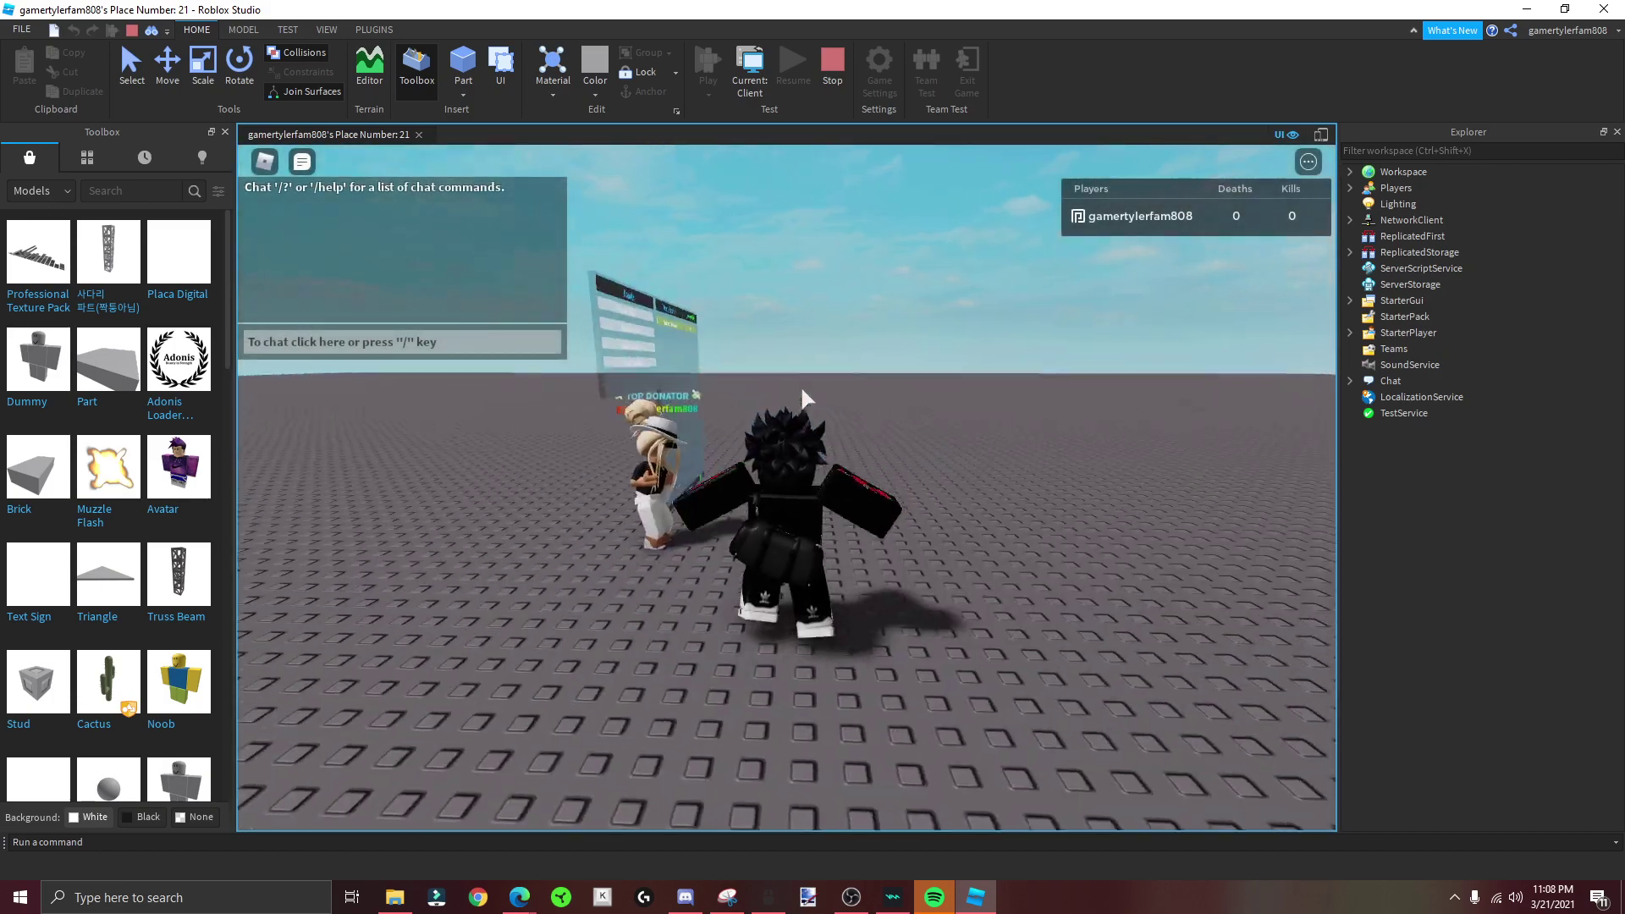
{"action": "key", "text": "w"}
{"action": "right_click_drag", "start_coordinate": [800, 384], "coordinate": [801, 384]}
{"action": "key", "text": "d"}
{"action": "key", "text": "a"}
{"action": "key", "text": "a"}
{"action": "right_click_drag", "start_coordinate": [976, 346], "coordinate": [976, 347]}
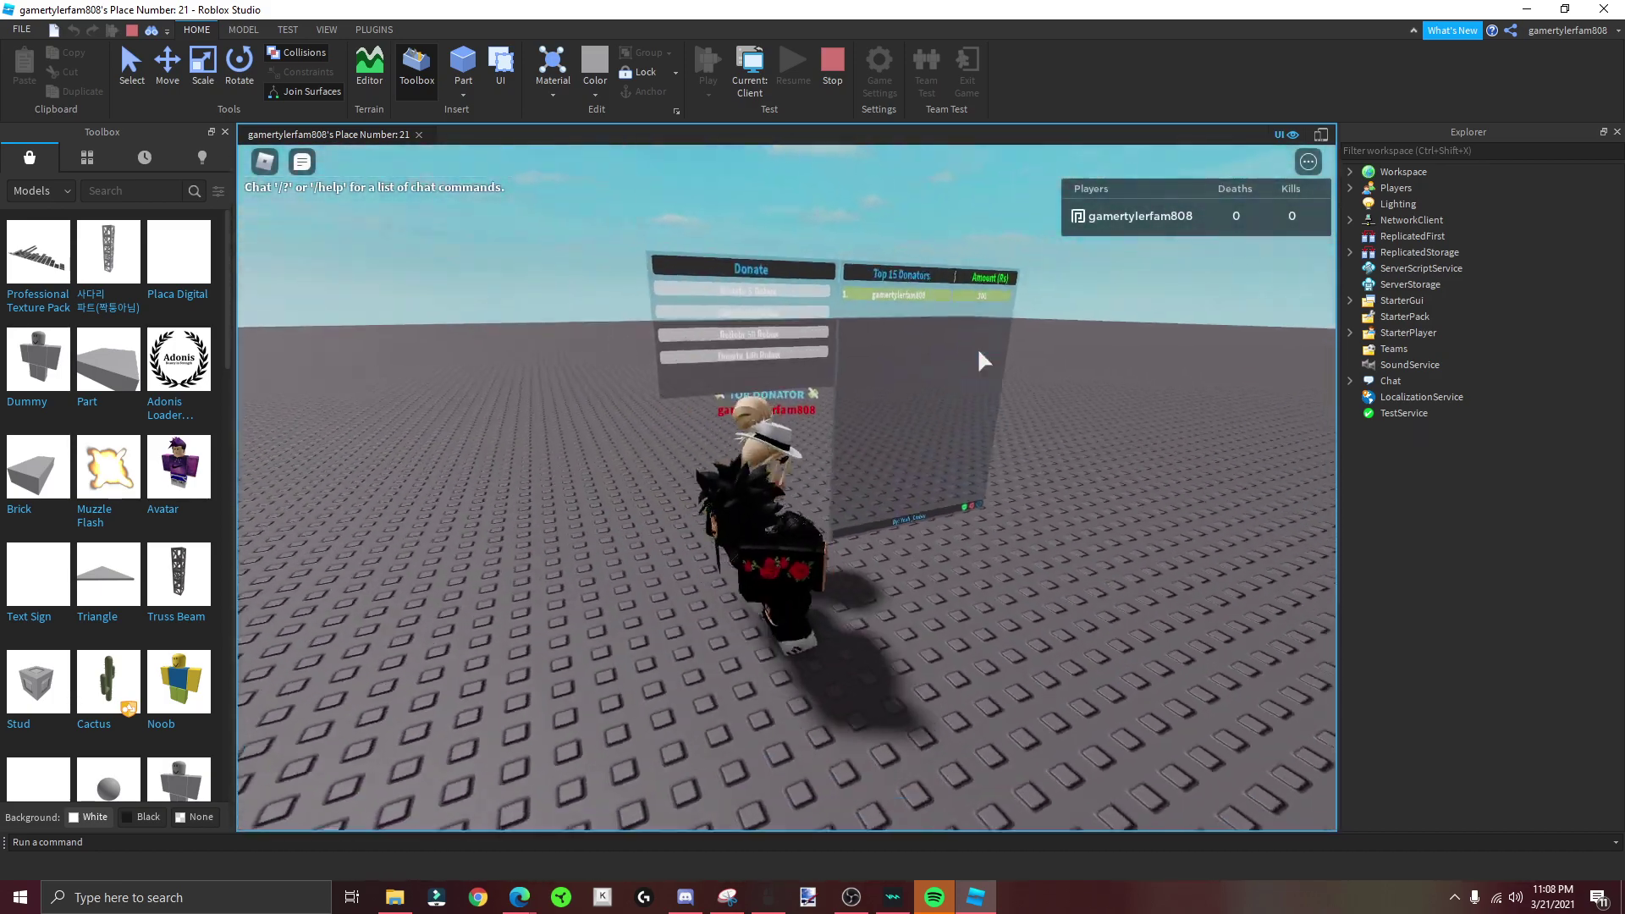
Step: Examine the Top Donator character and its name label beside the board from close up and from a distance
{"action": "key", "text": "s"}
{"action": "right_click_drag", "start_coordinate": [907, 555], "coordinate": [931, 565]}
{"action": "scroll", "coordinate": [931, 565], "scroll_direction": "up", "scroll_amount": 5}
{"action": "key", "text": "s"}
{"action": "scroll", "coordinate": [787, 486], "scroll_direction": "down", "scroll_amount": 5}
{"action": "right_click_drag", "start_coordinate": [786, 485], "coordinate": [787, 485]}
{"action": "scroll", "coordinate": [786, 485], "scroll_direction": "up", "scroll_amount": 3}
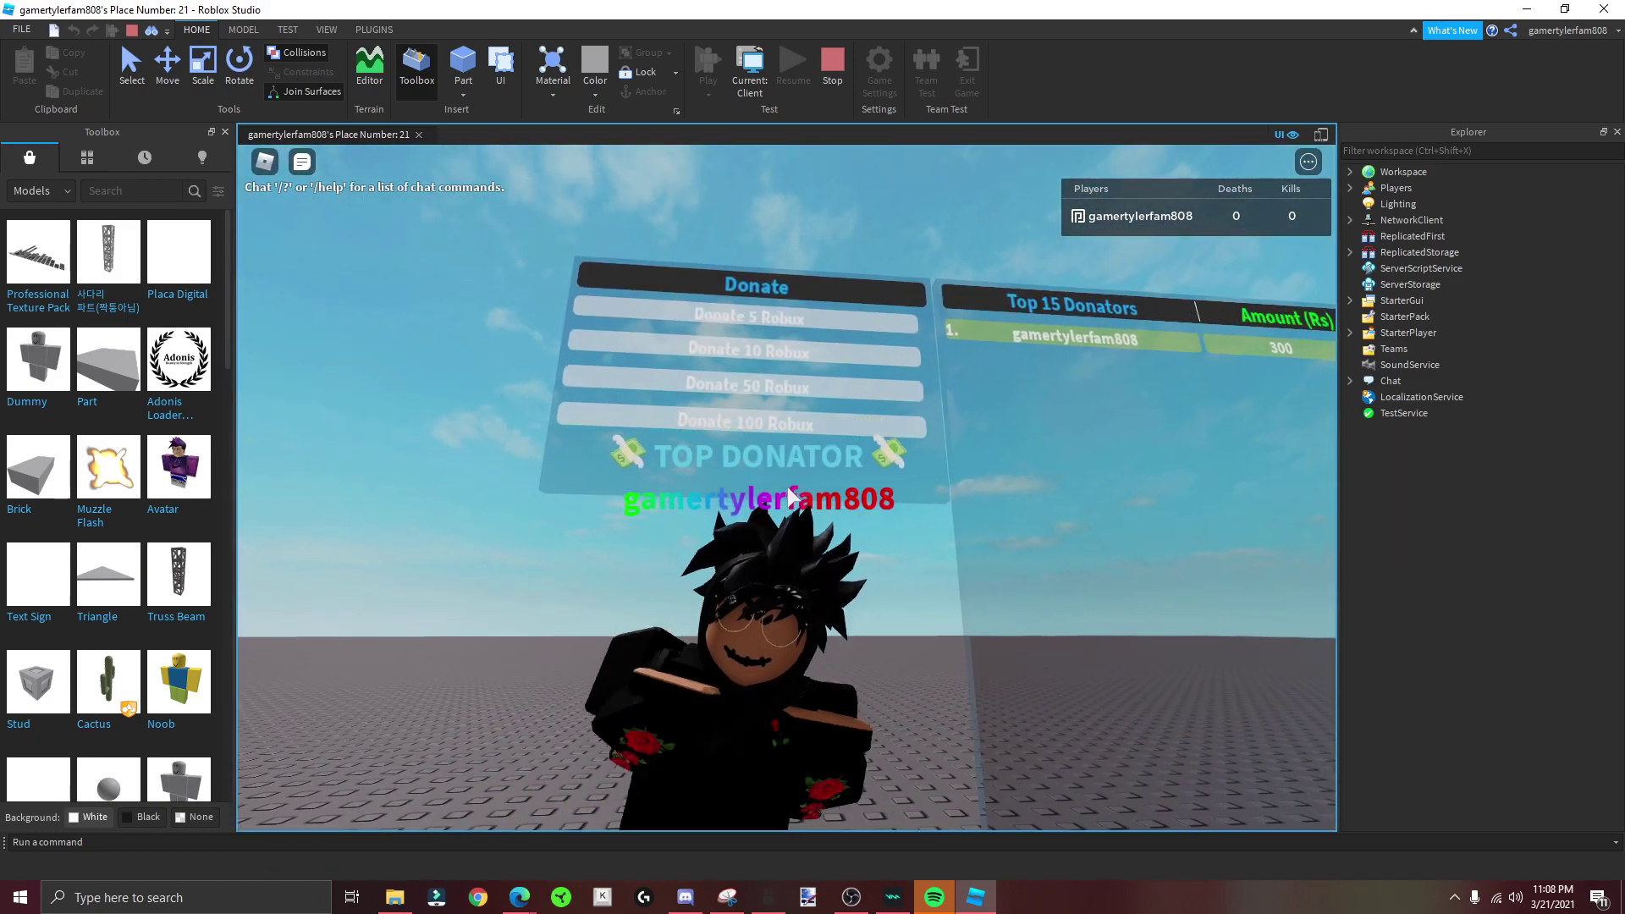
{"action": "scroll", "coordinate": [787, 486], "scroll_direction": "down", "scroll_amount": 1}
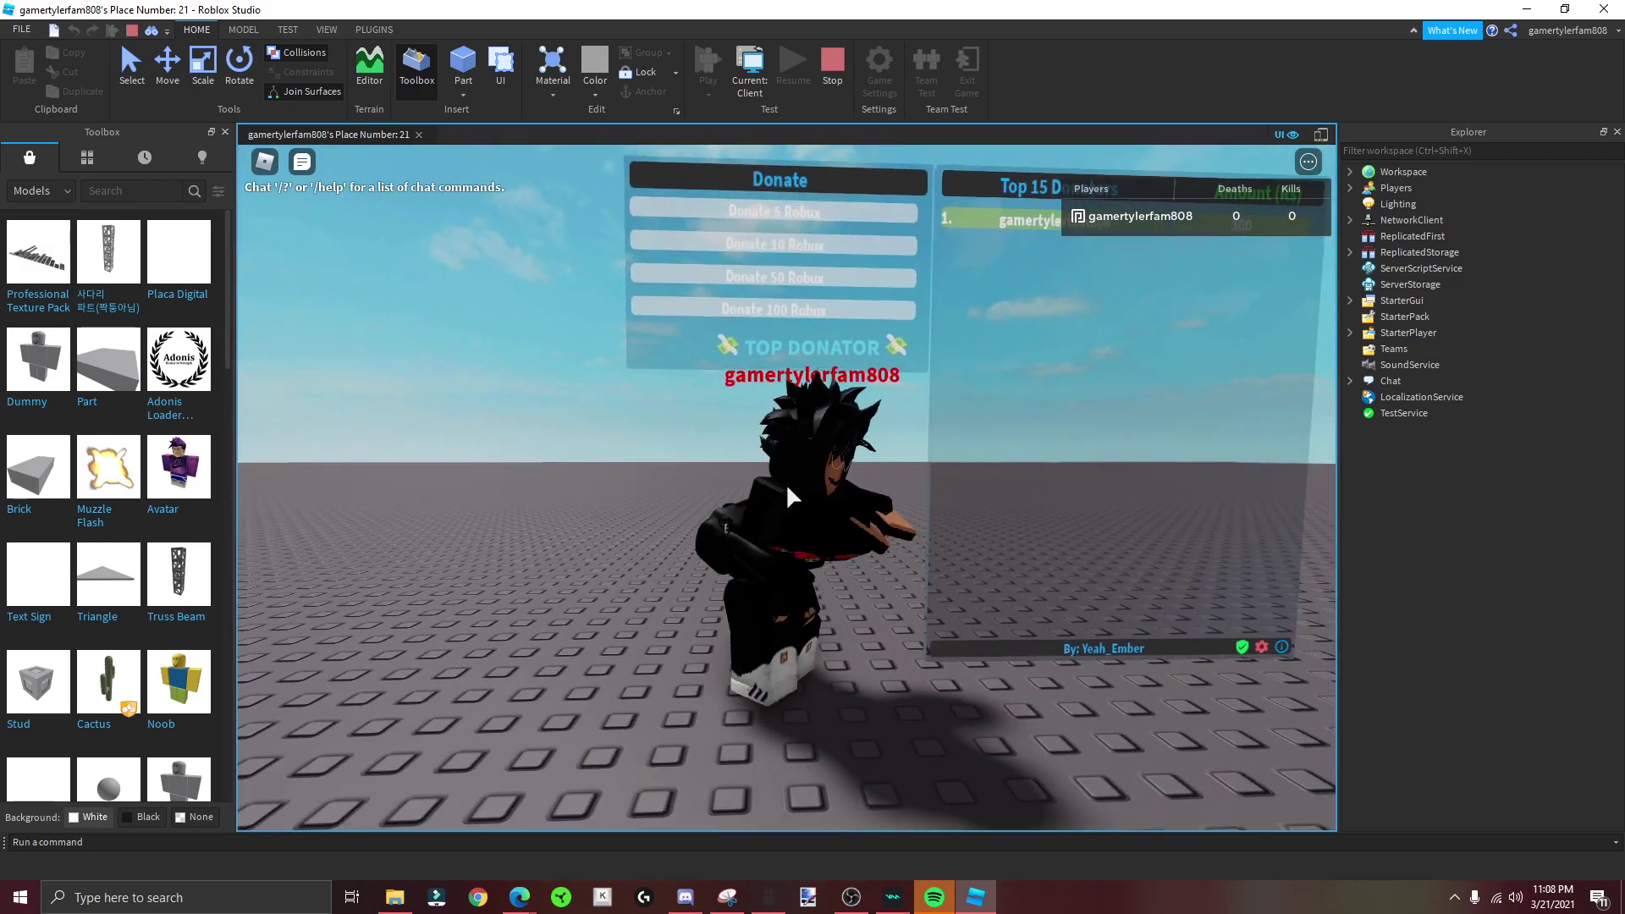
{"action": "key", "text": "shift"}
{"action": "key", "text": "shift"}
{"action": "key", "text": "shift"}
{"action": "scroll", "coordinate": [787, 487], "scroll_direction": "down", "scroll_amount": 3}
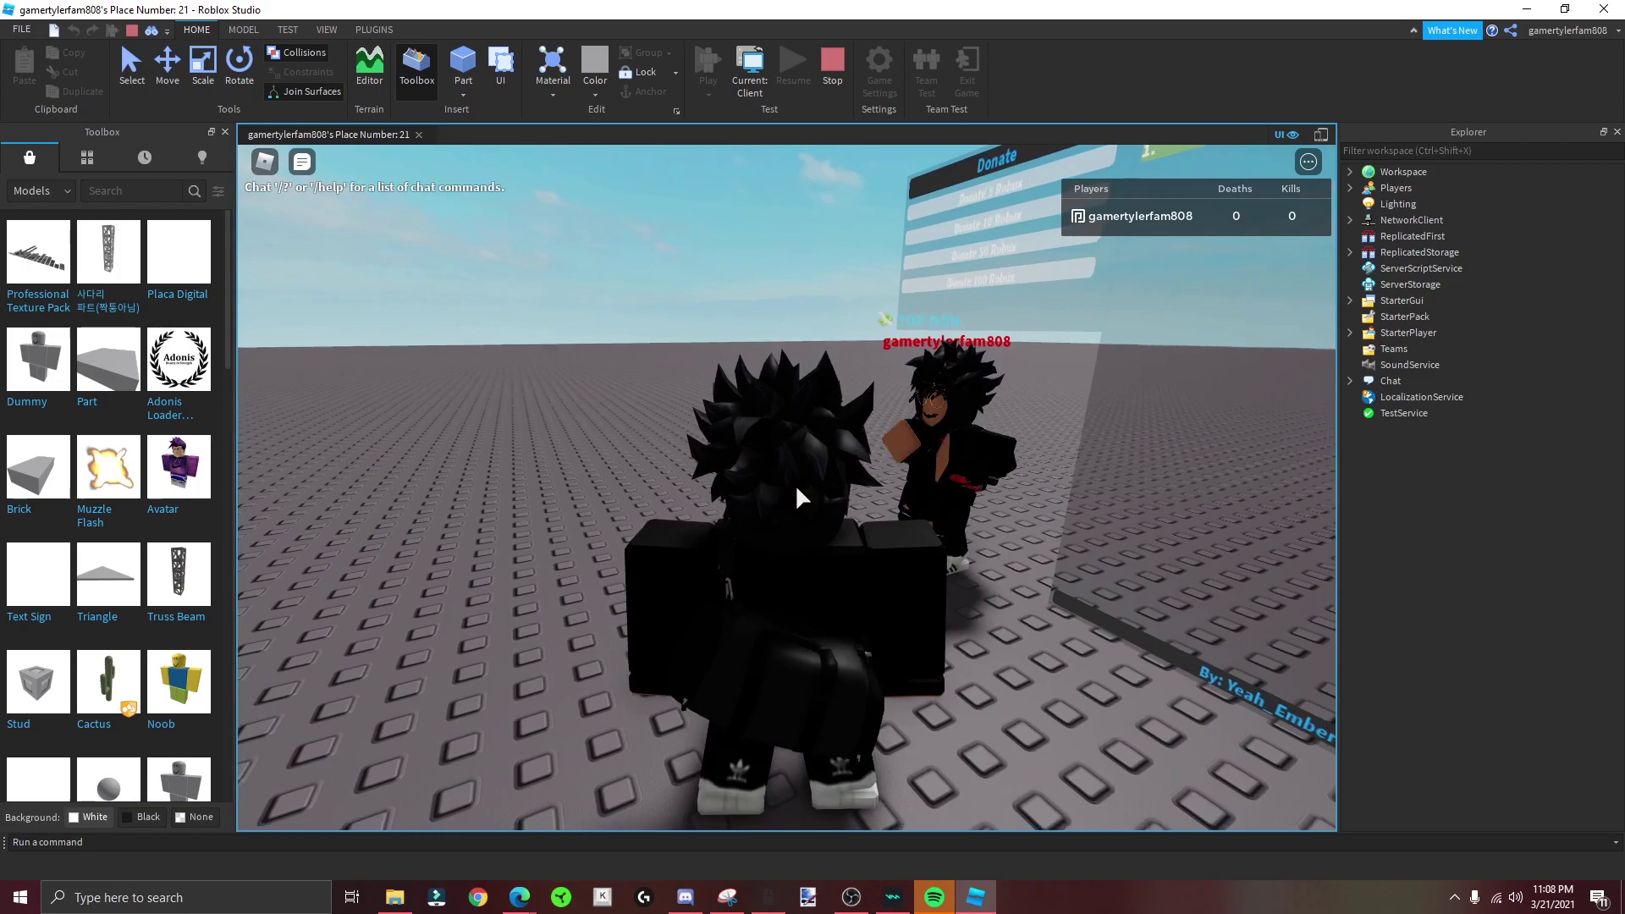